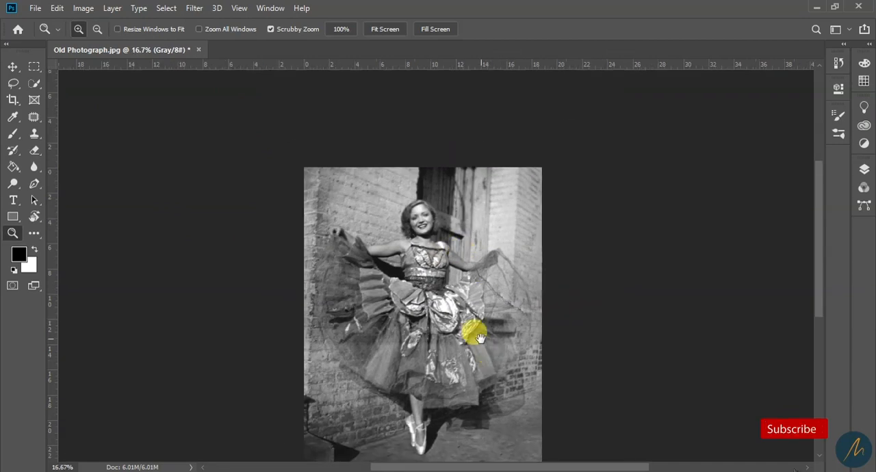
{"action": "left_click", "coordinate": [449, 233]}
{"action": "left_click_drag", "start_coordinate": [466, 164], "coordinate": [463, 176]}
{"action": "left_click", "coordinate": [425, 147], "text": "alt"}
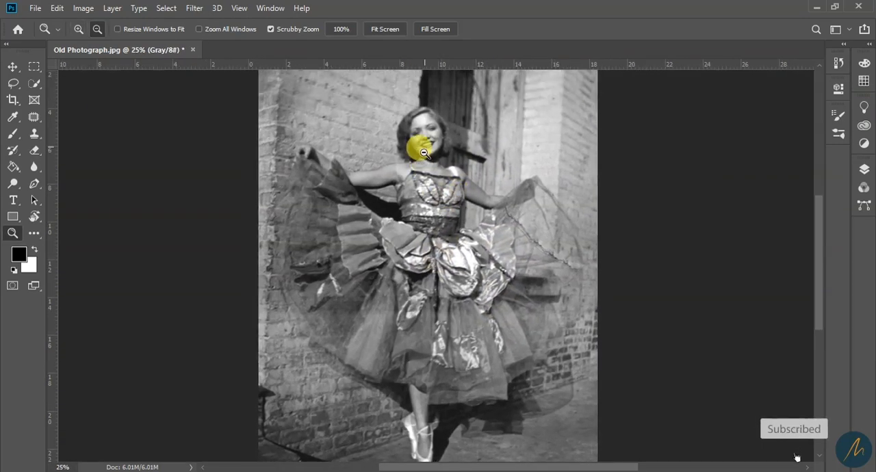
{"action": "scroll", "coordinate": [449, 254], "scroll_direction": "down", "scroll_amount": 3}
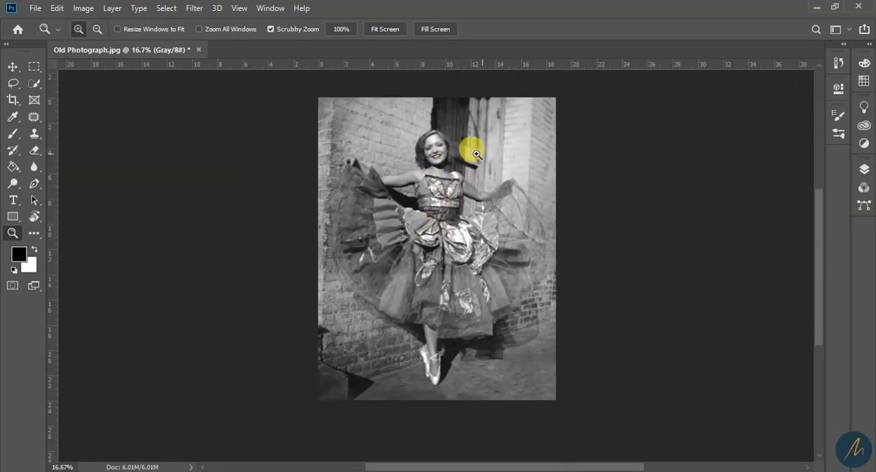
{"action": "left_click", "coordinate": [439, 154]}
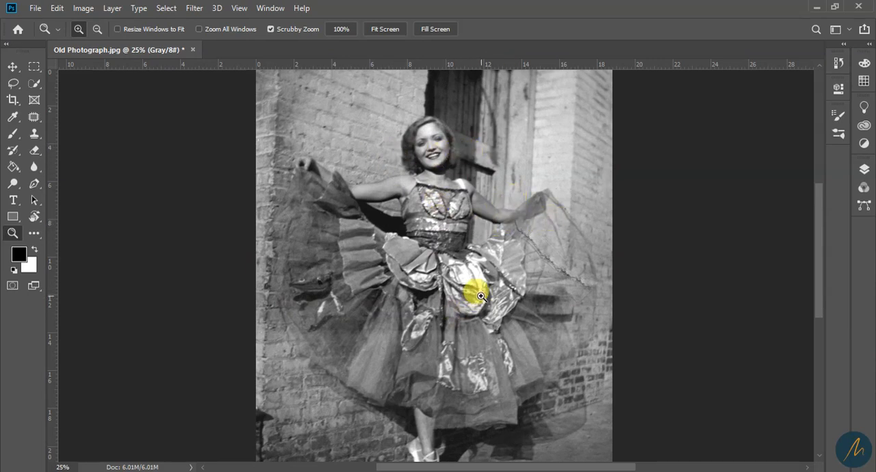
{"action": "scroll", "coordinate": [479, 296], "scroll_direction": "down", "scroll_amount": 2}
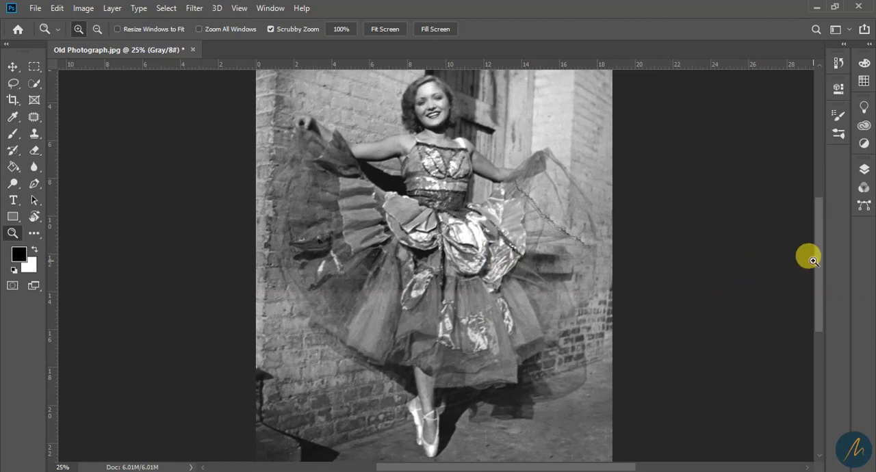
{"action": "scroll", "coordinate": [807, 257], "scroll_direction": "up", "scroll_amount": 1}
Set the layer thumbnails to the largest size in the Layers panel options
{"action": "left_click", "coordinate": [863, 170]}
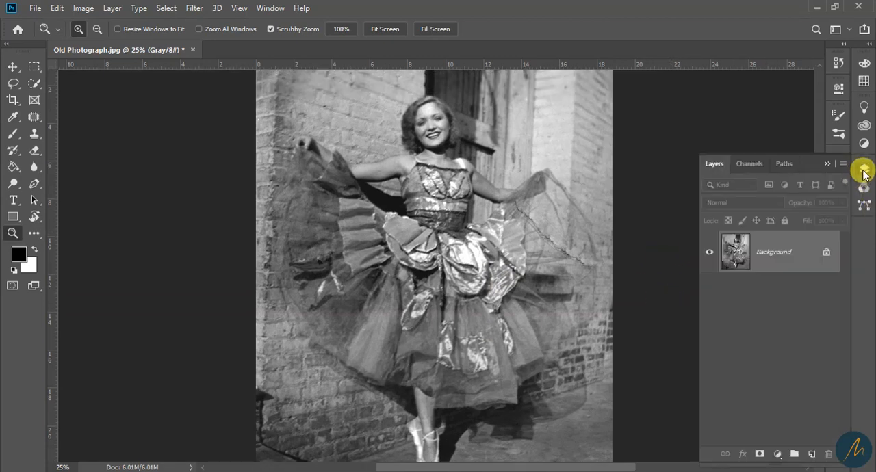
{"action": "left_click", "coordinate": [843, 164]}
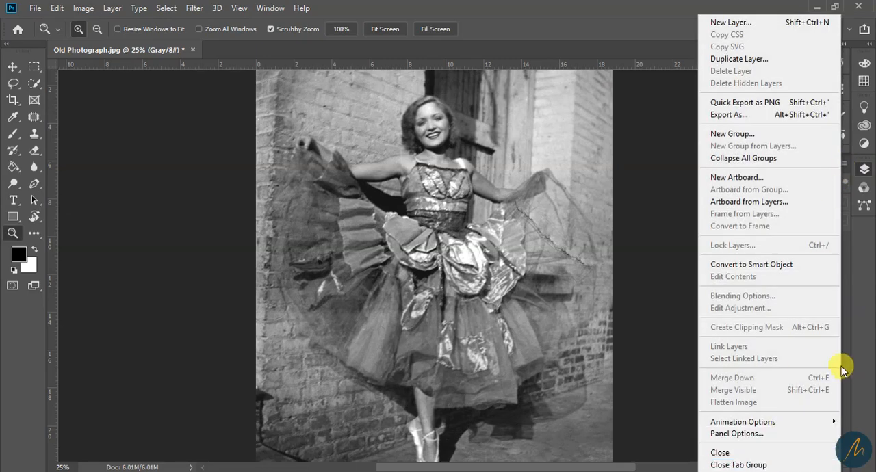
{"action": "left_click", "coordinate": [776, 437]}
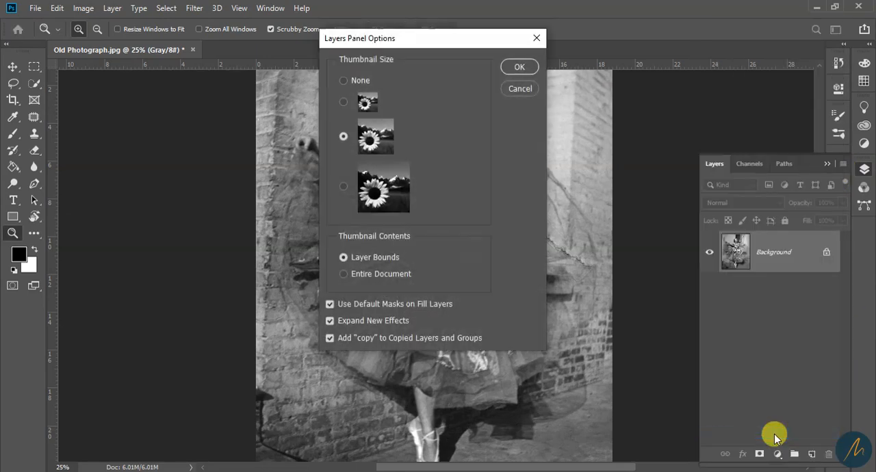
{"action": "left_click", "coordinate": [342, 190]}
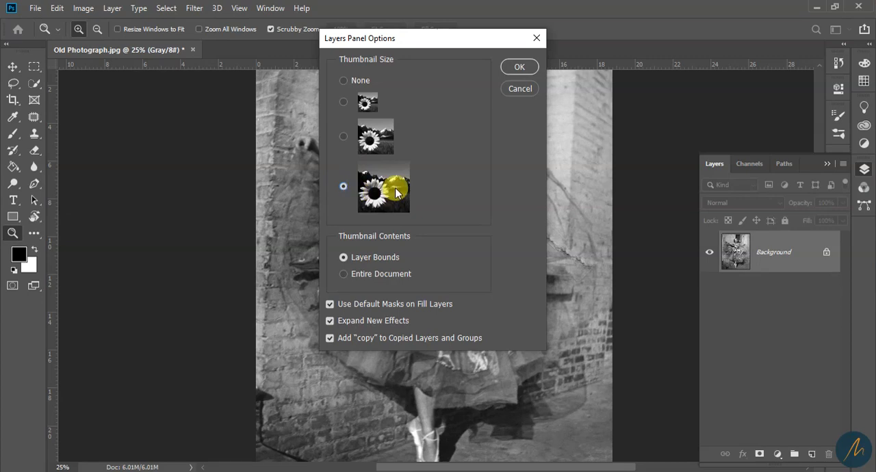
{"action": "left_click", "coordinate": [517, 66]}
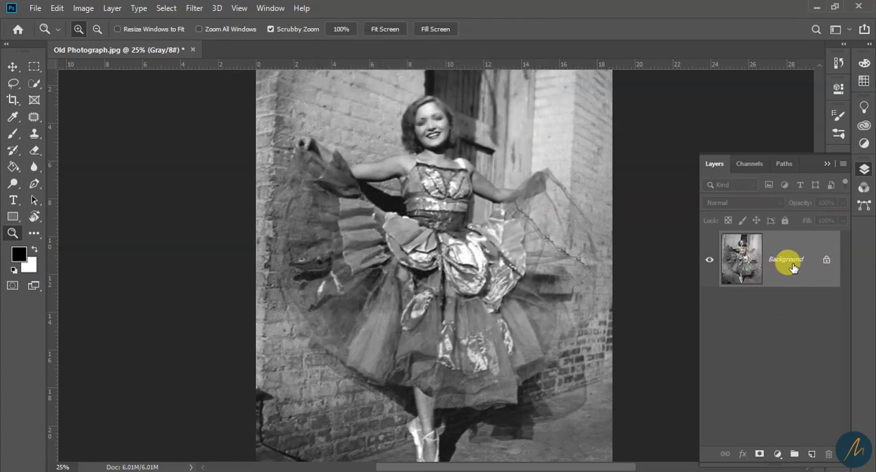
Add a new layer named Skin above the Background layer
{"action": "left_click", "coordinate": [812, 455]}
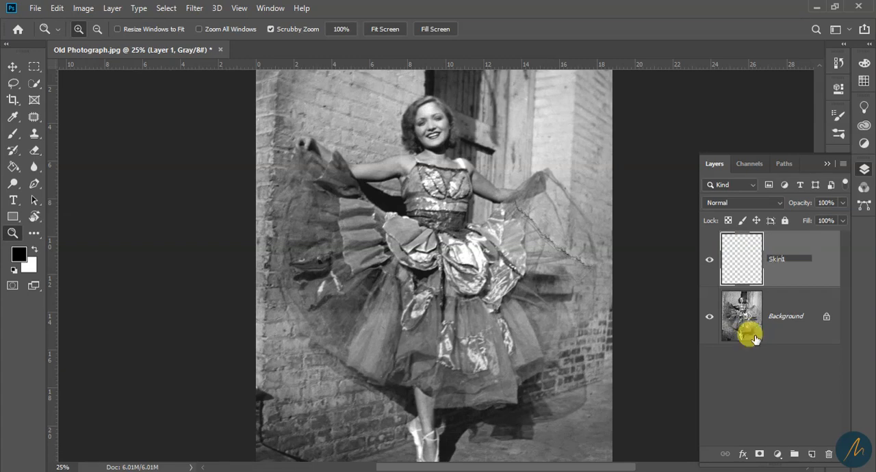
{"action": "key", "text": "Return"}
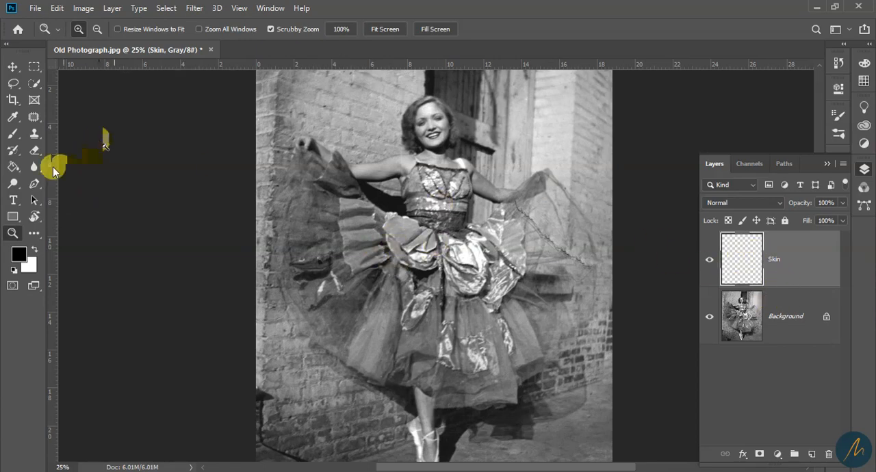
Choose the Brush tool and set the foreground color to the light brown skin tone a17b3e
{"action": "left_click", "coordinate": [12, 133]}
{"action": "left_click", "coordinate": [19, 253]}
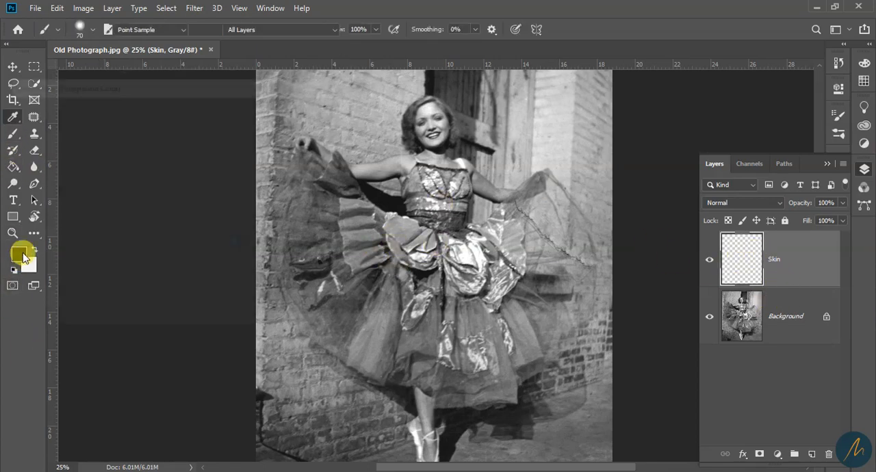
{"action": "left_click_drag", "start_coordinate": [167, 85], "coordinate": [445, 74]}
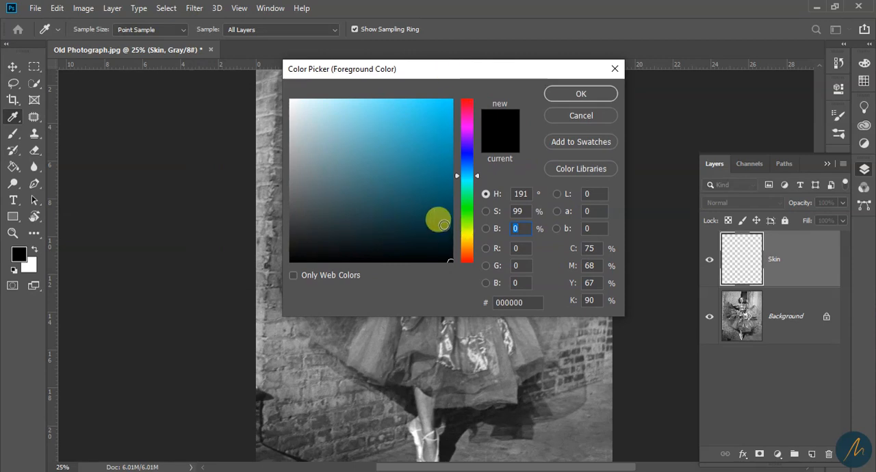
{"action": "left_click", "coordinate": [466, 248]}
{"action": "mouse_move", "coordinate": [436, 210]}
{"action": "left_mouse_down"}
{"action": "mouse_move", "coordinate": [377, 176]}
{"action": "mouse_move", "coordinate": [367, 165]}
{"action": "mouse_move", "coordinate": [371, 138]}
{"action": "mouse_move", "coordinate": [383, 166]}
{"action": "left_mouse_up"}
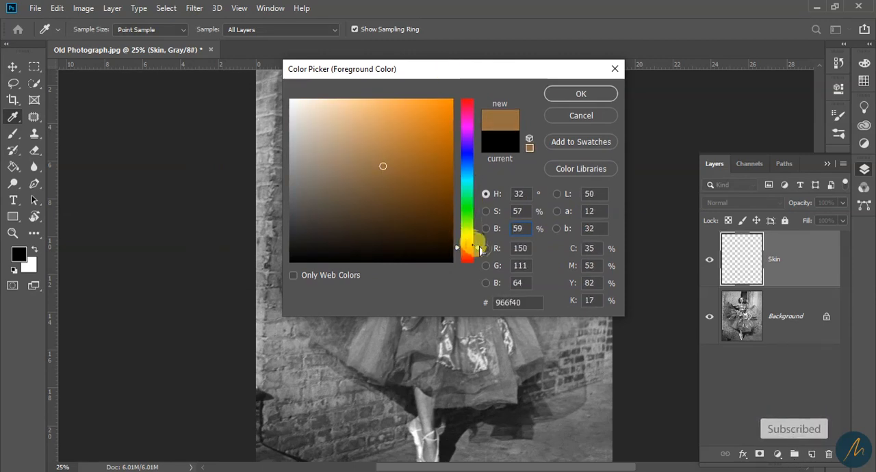
{"action": "left_click_drag", "start_coordinate": [473, 242], "coordinate": [472, 245]}
{"action": "left_click", "coordinate": [379, 167]}
{"action": "left_click_drag", "start_coordinate": [375, 167], "coordinate": [389, 159]}
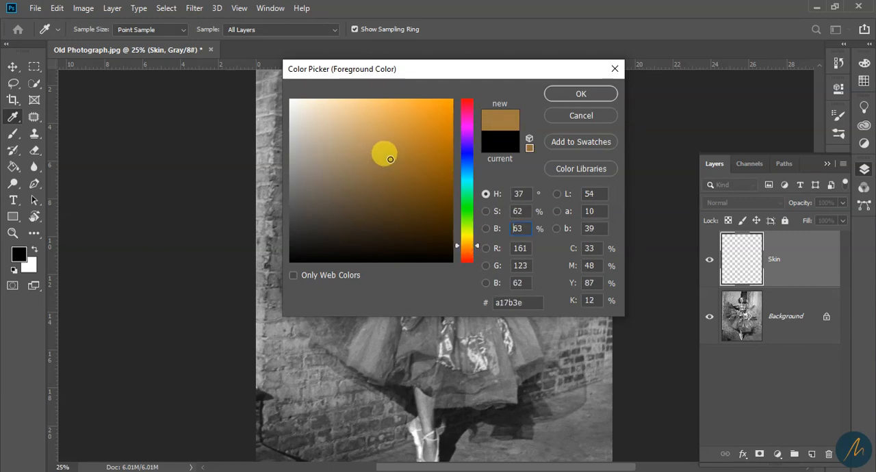
{"action": "left_click", "coordinate": [571, 95]}
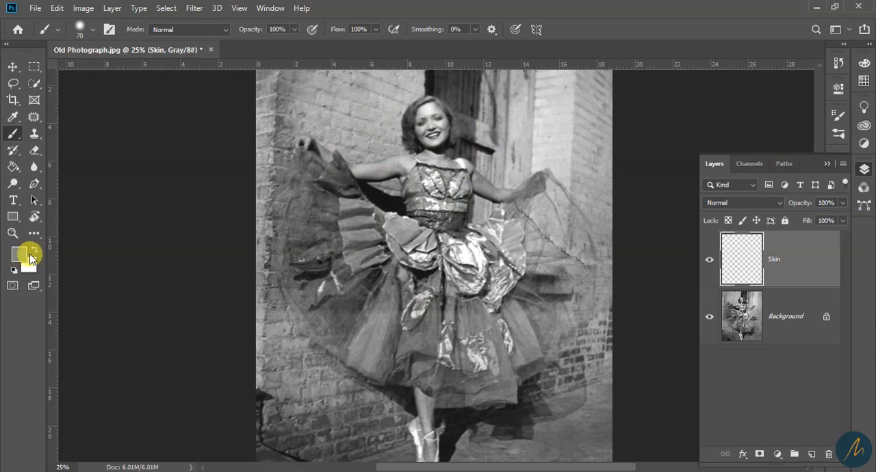
Paint over the woman's face, neck and both upper arms on the Skin layer with a 70 px brush at 46% hardness
{"action": "left_click", "coordinate": [94, 35]}
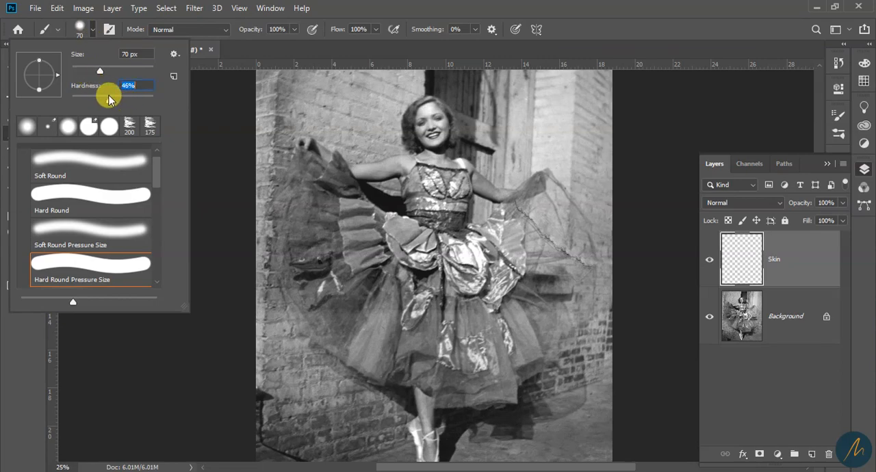
{"action": "left_click", "coordinate": [431, 6]}
{"action": "key", "text": "z"}
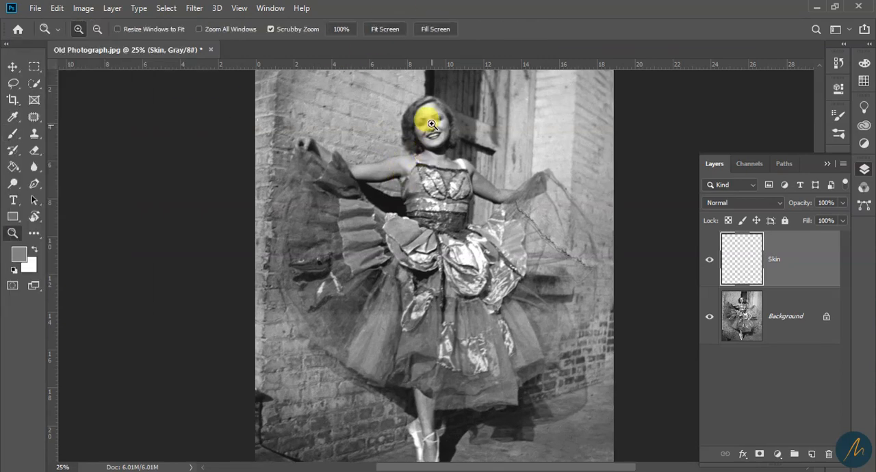
{"action": "left_click", "coordinate": [431, 119]}
{"action": "left_click", "coordinate": [430, 119]}
{"action": "left_click", "coordinate": [431, 119]}
{"action": "mouse_move", "coordinate": [465, 161]}
{"action": "left_mouse_down"}
{"action": "mouse_move", "coordinate": [439, 207]}
{"action": "mouse_move", "coordinate": [391, 245]}
{"action": "mouse_move", "coordinate": [377, 198]}
{"action": "mouse_move", "coordinate": [385, 175]}
{"action": "mouse_move", "coordinate": [362, 169]}
{"action": "mouse_move", "coordinate": [386, 165]}
{"action": "mouse_move", "coordinate": [386, 154]}
{"action": "mouse_move", "coordinate": [409, 185]}
{"action": "mouse_move", "coordinate": [411, 208]}
{"action": "mouse_move", "coordinate": [419, 206]}
{"action": "mouse_move", "coordinate": [395, 229]}
{"action": "mouse_move", "coordinate": [372, 193]}
{"action": "mouse_move", "coordinate": [393, 280]}
{"action": "mouse_move", "coordinate": [422, 285]}
{"action": "mouse_move", "coordinate": [397, 271]}
{"action": "left_mouse_up"}
{"action": "left_click", "coordinate": [12, 133]}
{"action": "mouse_move", "coordinate": [311, 295]}
{"action": "left_mouse_down"}
{"action": "mouse_move", "coordinate": [248, 316]}
{"action": "mouse_move", "coordinate": [217, 318]}
{"action": "mouse_move", "coordinate": [272, 299]}
{"action": "left_mouse_up"}
{"action": "mouse_move", "coordinate": [575, 364]}
{"action": "left_mouse_down"}
{"action": "mouse_move", "coordinate": [524, 353]}
{"action": "mouse_move", "coordinate": [510, 344]}
{"action": "mouse_move", "coordinate": [538, 362]}
{"action": "left_mouse_up"}
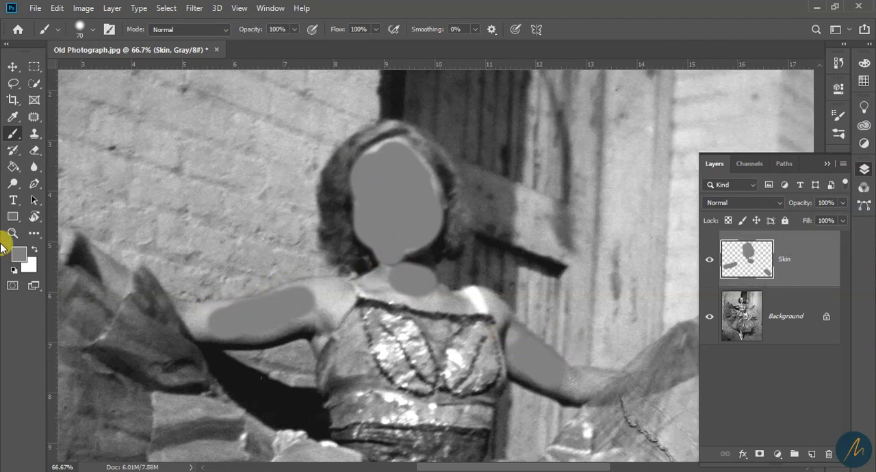
Check the foreground color in the color picker and the document's color channels
{"action": "left_click", "coordinate": [20, 258]}
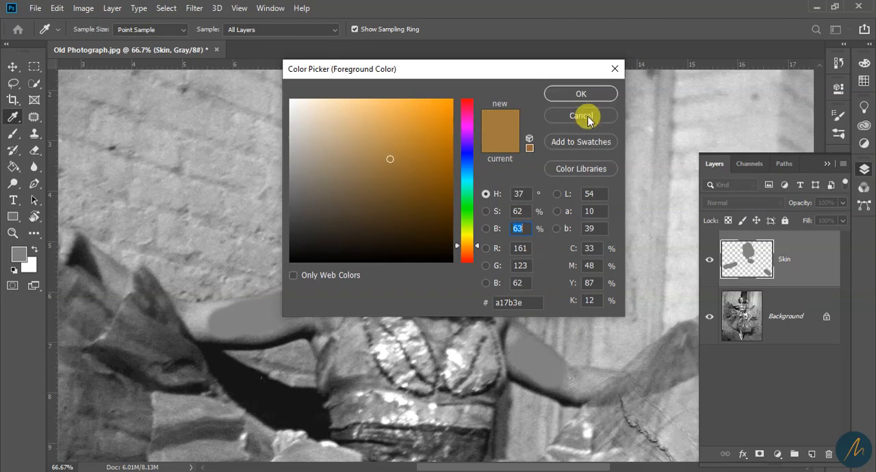
{"action": "left_click", "coordinate": [561, 116]}
{"action": "key", "text": "b"}
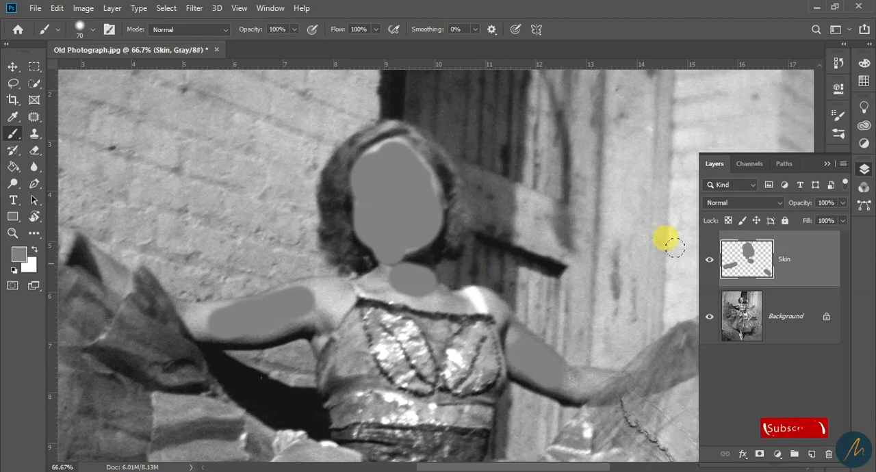
{"action": "left_click", "coordinate": [745, 166]}
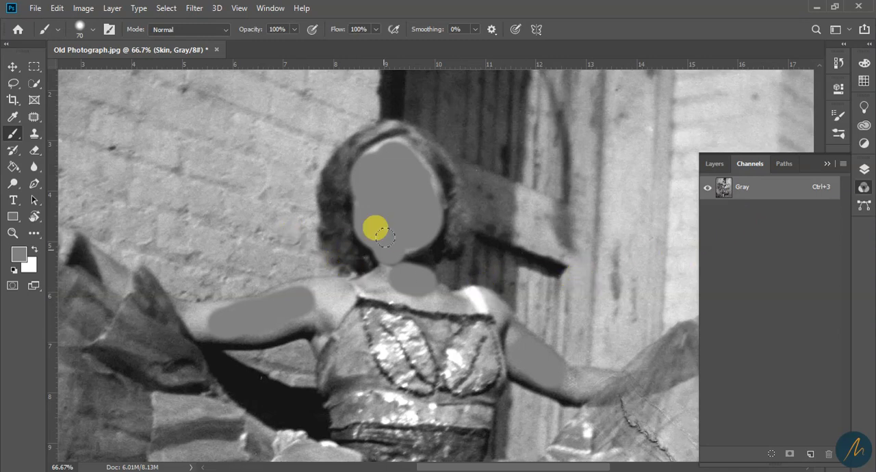
Try another brush stroke on the neck and undo it together with the strokes on both arms
{"action": "mouse_move", "coordinate": [376, 267]}
{"action": "left_mouse_down"}
{"action": "mouse_move", "coordinate": [441, 292]}
{"action": "mouse_move", "coordinate": [372, 284]}
{"action": "mouse_move", "coordinate": [409, 303]}
{"action": "left_mouse_up"}
{"action": "key", "text": "ctrl+z"}
{"action": "key", "text": "ctrl+z"}
{"action": "key", "text": "ctrl+z"}
{"action": "key", "text": "ctrl+z"}
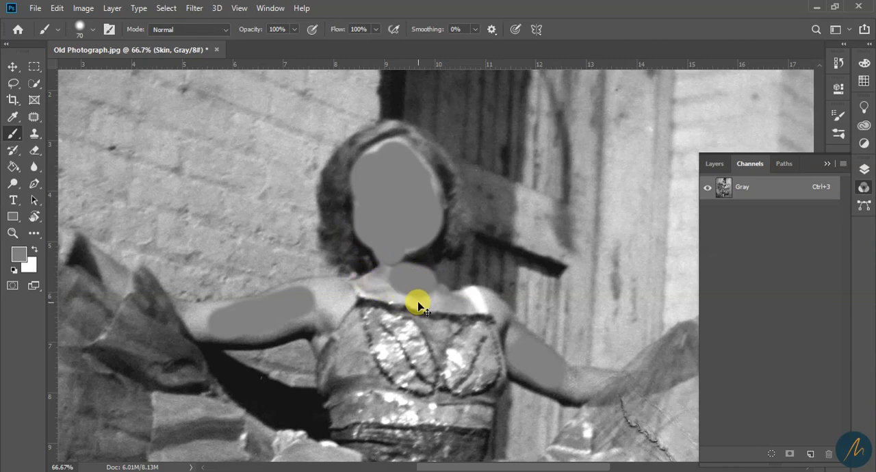
{"action": "key", "text": "ctrl+z"}
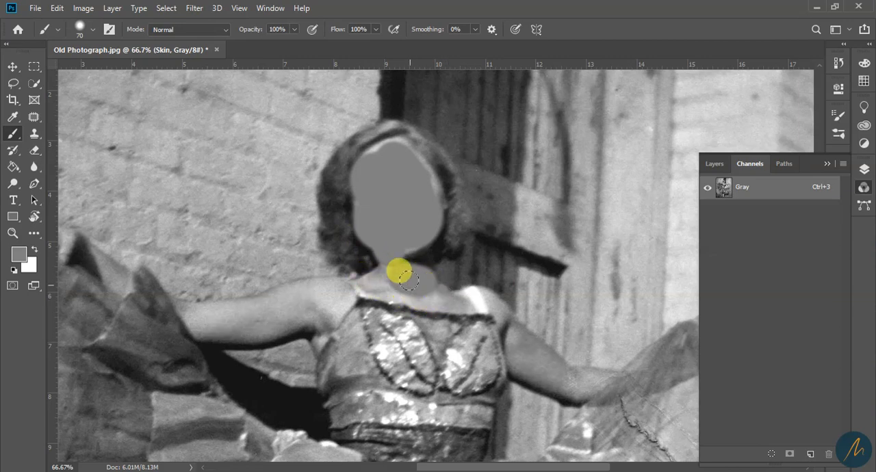
Convert the image from Grayscale to RGB Color mode without flattening the layers
{"action": "left_click", "coordinate": [711, 164]}
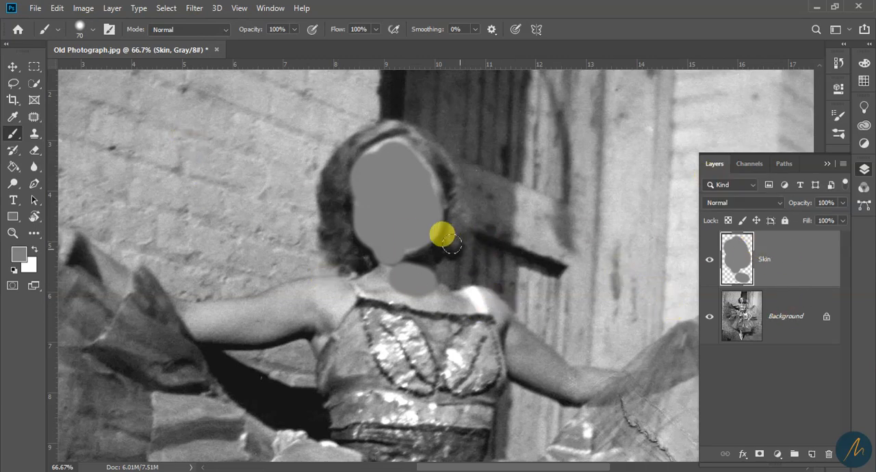
{"action": "left_click", "coordinate": [82, 8]}
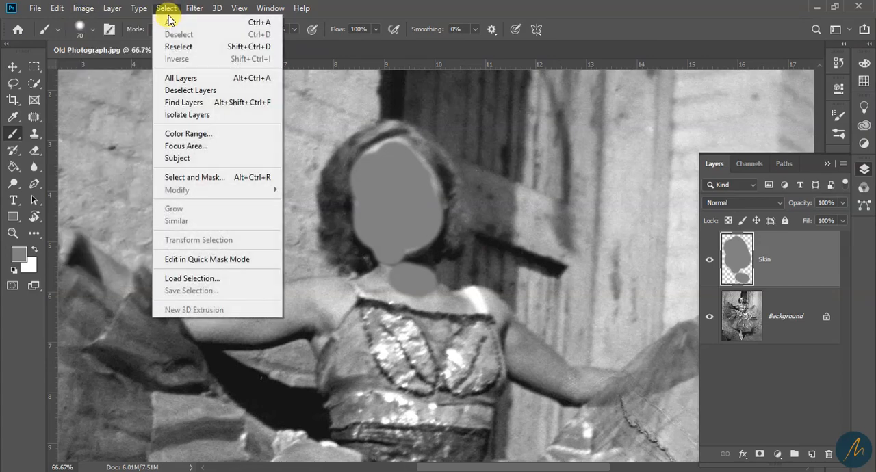
{"action": "mouse_move", "coordinate": [195, 23]}
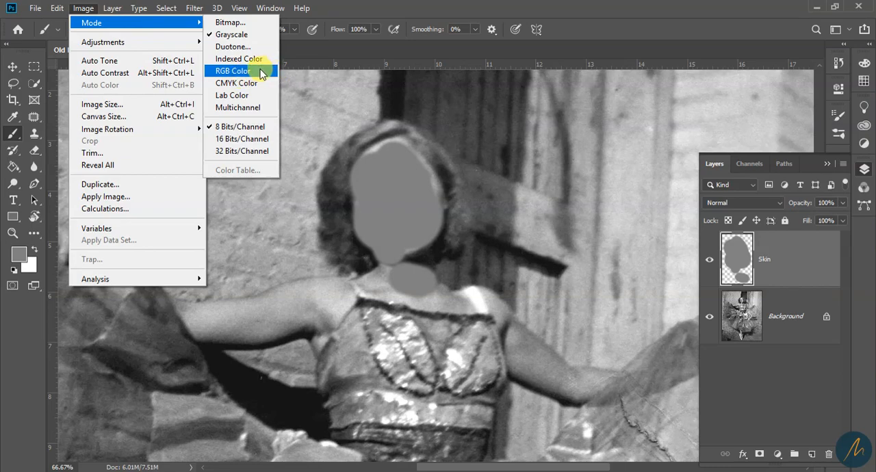
{"action": "left_click", "coordinate": [259, 73]}
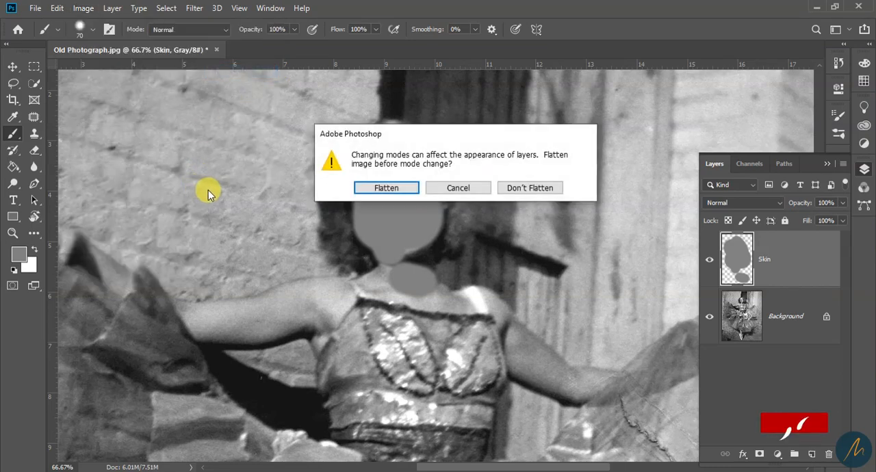
{"action": "left_click", "coordinate": [545, 196]}
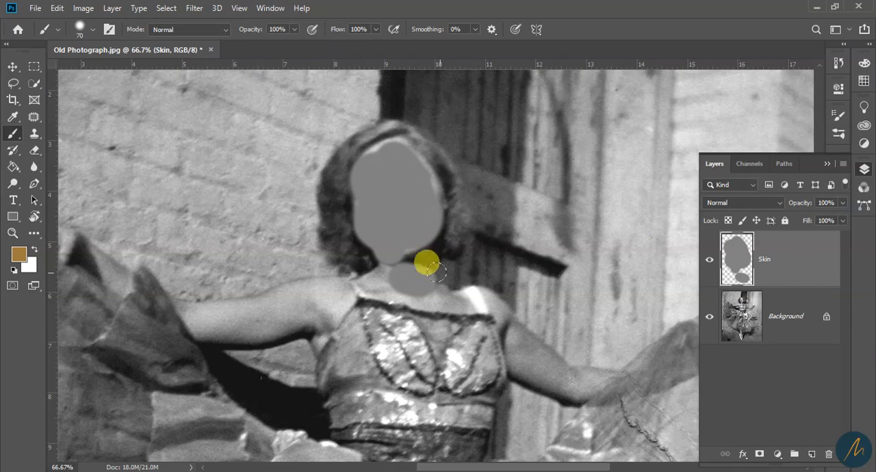
Delete the gray-painted Skin layer and add a new empty layer named Skijn in its place
{"action": "key", "text": "Delete"}
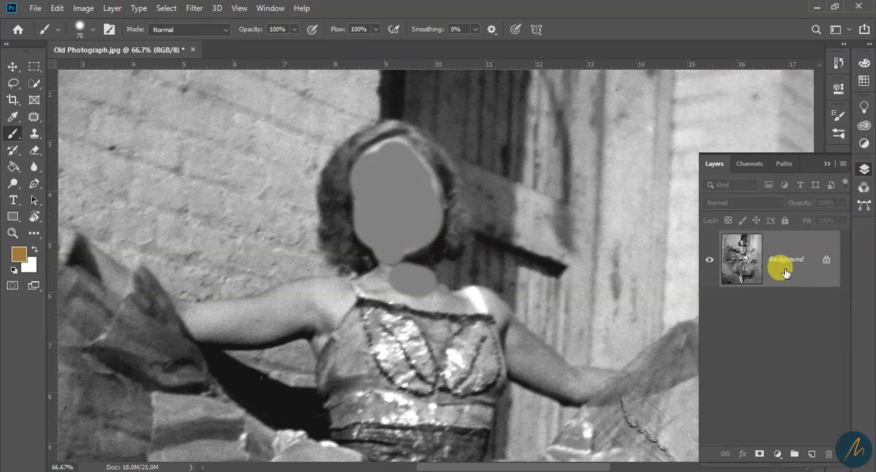
{"action": "left_click", "coordinate": [811, 455]}
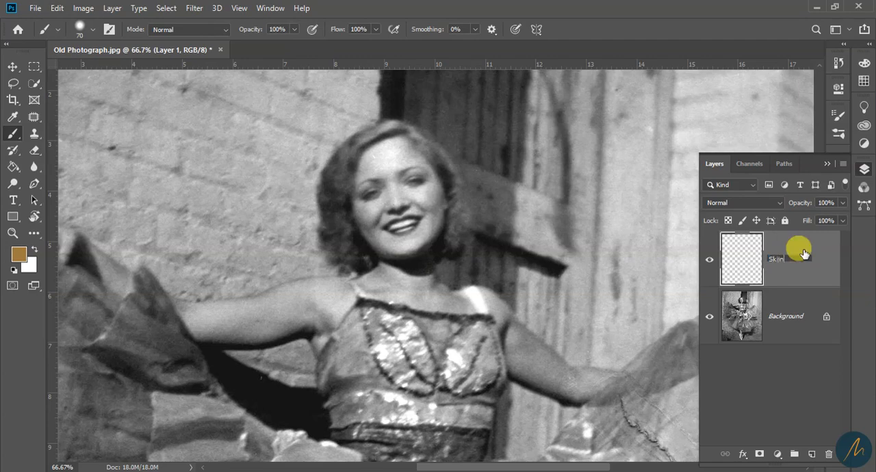
{"action": "key", "text": "Return"}
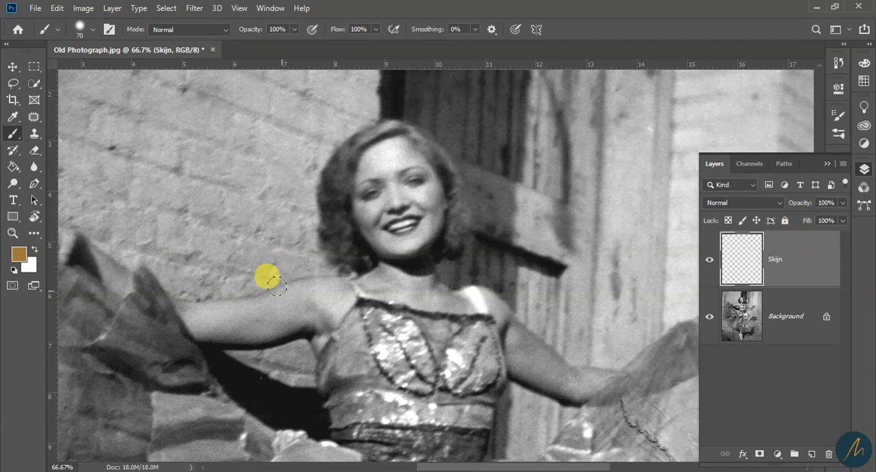
Keep #a17b3e as the foreground color and paint over the middle of the dancer's face on the Skijn layer
{"action": "left_click", "coordinate": [19, 257]}
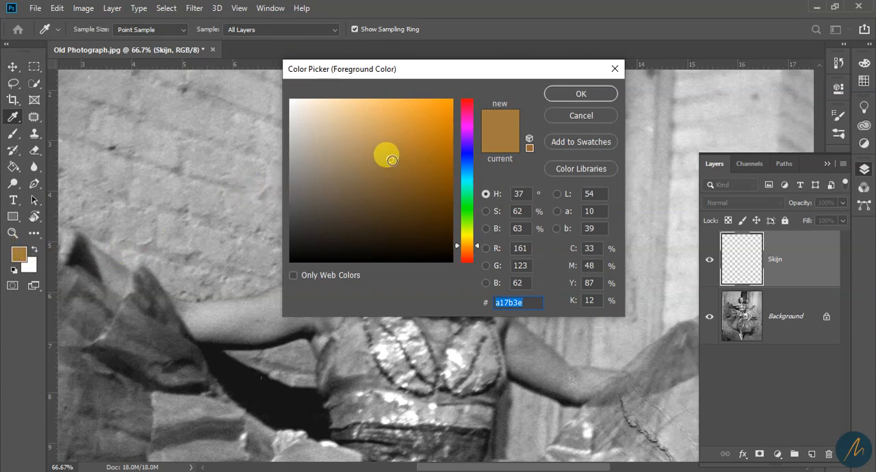
{"action": "left_click", "coordinate": [580, 94]}
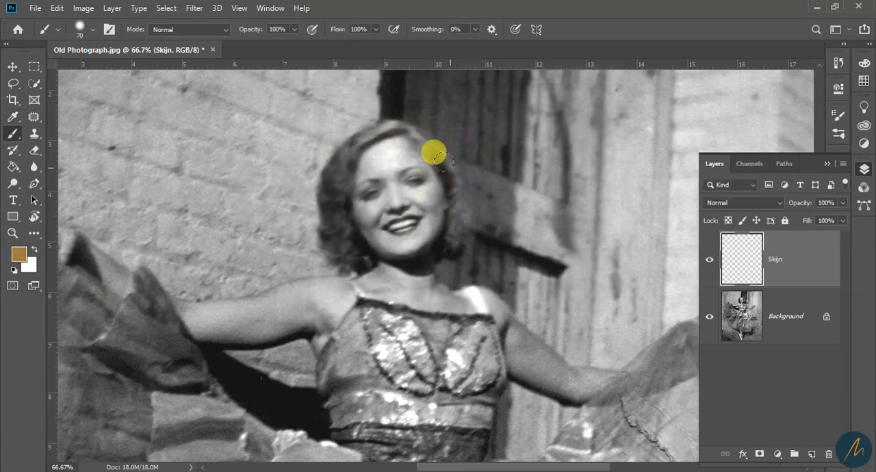
{"action": "mouse_move", "coordinate": [414, 168]}
{"action": "left_mouse_down"}
{"action": "mouse_move", "coordinate": [392, 209]}
{"action": "mouse_move", "coordinate": [388, 183]}
{"action": "mouse_move", "coordinate": [378, 224]}
{"action": "mouse_move", "coordinate": [368, 220]}
{"action": "mouse_move", "coordinate": [387, 224]}
{"action": "mouse_move", "coordinate": [398, 214]}
{"action": "mouse_move", "coordinate": [400, 181]}
{"action": "mouse_move", "coordinate": [390, 162]}
{"action": "mouse_move", "coordinate": [374, 176]}
{"action": "mouse_move", "coordinate": [378, 156]}
{"action": "mouse_move", "coordinate": [408, 181]}
{"action": "mouse_move", "coordinate": [424, 195]}
{"action": "left_mouse_up"}
{"action": "key", "text": "bracketleft"}
{"action": "key", "text": "bracketleft"}
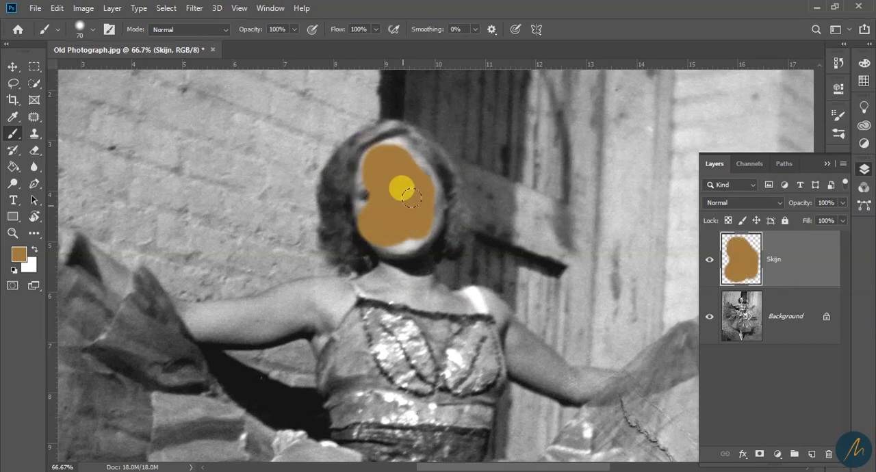
Paint the jaw, neck, upper chest and the left-hand arm down to the armpit with a smaller 25 px brush
{"action": "key", "text": "bracketleft"}
{"action": "key", "text": "bracketleft"}
{"action": "key", "text": "bracketleft"}
{"action": "mouse_move", "coordinate": [415, 223]}
{"action": "left_mouse_down"}
{"action": "mouse_move", "coordinate": [435, 192]}
{"action": "mouse_move", "coordinate": [421, 234]}
{"action": "mouse_move", "coordinate": [435, 218]}
{"action": "mouse_move", "coordinate": [427, 238]}
{"action": "mouse_move", "coordinate": [384, 247]}
{"action": "mouse_move", "coordinate": [420, 264]}
{"action": "mouse_move", "coordinate": [423, 252]}
{"action": "mouse_move", "coordinate": [426, 268]}
{"action": "mouse_move", "coordinate": [407, 285]}
{"action": "mouse_move", "coordinate": [404, 262]}
{"action": "mouse_move", "coordinate": [370, 286]}
{"action": "mouse_move", "coordinate": [465, 307]}
{"action": "mouse_move", "coordinate": [415, 285]}
{"action": "mouse_move", "coordinate": [312, 307]}
{"action": "mouse_move", "coordinate": [280, 300]}
{"action": "mouse_move", "coordinate": [326, 286]}
{"action": "mouse_move", "coordinate": [344, 299]}
{"action": "mouse_move", "coordinate": [322, 335]}
{"action": "mouse_move", "coordinate": [334, 327]}
{"action": "mouse_move", "coordinate": [236, 343]}
{"action": "mouse_move", "coordinate": [206, 337]}
{"action": "mouse_move", "coordinate": [274, 324]}
{"action": "mouse_move", "coordinate": [320, 306]}
{"action": "mouse_move", "coordinate": [278, 303]}
{"action": "mouse_move", "coordinate": [338, 291]}
{"action": "mouse_move", "coordinate": [293, 317]}
{"action": "mouse_move", "coordinate": [218, 332]}
{"action": "mouse_move", "coordinate": [195, 323]}
{"action": "mouse_move", "coordinate": [225, 319]}
{"action": "mouse_move", "coordinate": [187, 313]}
{"action": "mouse_move", "coordinate": [249, 310]}
{"action": "mouse_move", "coordinate": [323, 287]}
{"action": "mouse_move", "coordinate": [338, 305]}
{"action": "mouse_move", "coordinate": [331, 318]}
{"action": "mouse_move", "coordinate": [261, 325]}
{"action": "mouse_move", "coordinate": [259, 337]}
{"action": "mouse_move", "coordinate": [319, 332]}
{"action": "left_mouse_up"}
{"action": "key", "text": "ctrl+z"}
{"action": "key", "text": "ctrl+z"}
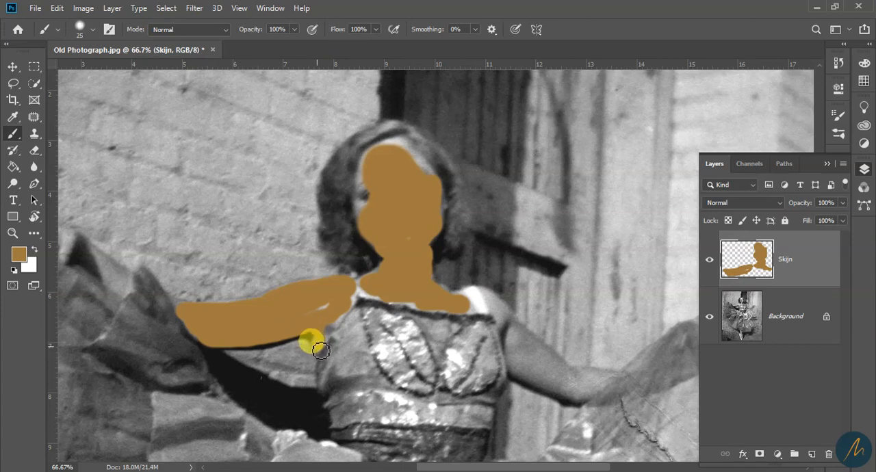
{"action": "left_click_drag", "start_coordinate": [309, 331], "coordinate": [326, 344]}
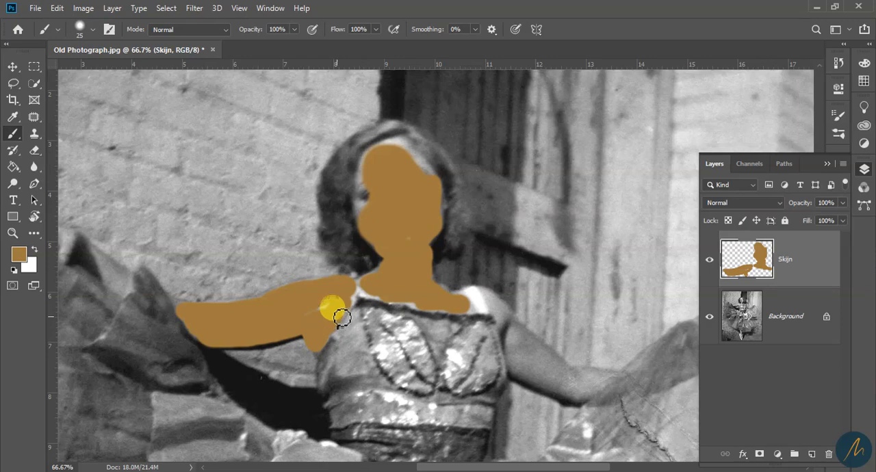
Paint the skin color over the right-hand arm from the shoulder to the sheer fabric
{"action": "mouse_move", "coordinate": [531, 358]}
{"action": "left_mouse_down"}
{"action": "mouse_move", "coordinate": [436, 358]}
{"action": "mouse_move", "coordinate": [426, 334]}
{"action": "left_mouse_up"}
{"action": "key", "text": "bracketright"}
{"action": "key", "text": "bracketright"}
{"action": "mouse_move", "coordinate": [413, 323]}
{"action": "left_mouse_down"}
{"action": "mouse_move", "coordinate": [448, 350]}
{"action": "mouse_move", "coordinate": [408, 343]}
{"action": "mouse_move", "coordinate": [384, 276]}
{"action": "mouse_move", "coordinate": [454, 368]}
{"action": "mouse_move", "coordinate": [446, 337]}
{"action": "left_mouse_up"}
Paint the raised hand and forearm on the left side of the photograph, adapting the brush size
{"action": "left_click_drag", "start_coordinate": [131, 314], "coordinate": [339, 381]}
{"action": "key", "text": "bracketleft"}
{"action": "key", "text": "bracketleft"}
{"action": "key", "text": "bracketleft"}
{"action": "key", "text": "bracketright"}
{"action": "key", "text": "bracketright"}
{"action": "mouse_move", "coordinate": [171, 288]}
{"action": "left_mouse_down"}
{"action": "mouse_move", "coordinate": [144, 294]}
{"action": "mouse_move", "coordinate": [191, 299]}
{"action": "mouse_move", "coordinate": [172, 301]}
{"action": "mouse_move", "coordinate": [220, 331]}
{"action": "mouse_move", "coordinate": [216, 311]}
{"action": "left_mouse_up"}
Fill the remaining unpainted gaps around the face's outline, adjusting the brush size for the edges
{"action": "key", "text": "bracketleft"}
{"action": "key", "text": "bracketleft"}
{"action": "key", "text": "bracketleft"}
{"action": "key", "text": "bracketleft"}
{"action": "key", "text": "bracketleft"}
{"action": "mouse_move", "coordinate": [309, 383]}
{"action": "left_mouse_down"}
{"action": "mouse_move", "coordinate": [286, 363]}
{"action": "mouse_move", "coordinate": [406, 324]}
{"action": "mouse_move", "coordinate": [509, 307]}
{"action": "mouse_move", "coordinate": [496, 190]}
{"action": "mouse_move", "coordinate": [534, 238]}
{"action": "mouse_move", "coordinate": [470, 213]}
{"action": "mouse_move", "coordinate": [497, 305]}
{"action": "mouse_move", "coordinate": [433, 409]}
{"action": "left_mouse_up"}
{"action": "key", "text": "bracketright"}
{"action": "key", "text": "bracketright"}
{"action": "key", "text": "bracketright"}
{"action": "key", "text": "bracketright"}
{"action": "key", "text": "bracketright"}
{"action": "key", "text": "bracketleft"}
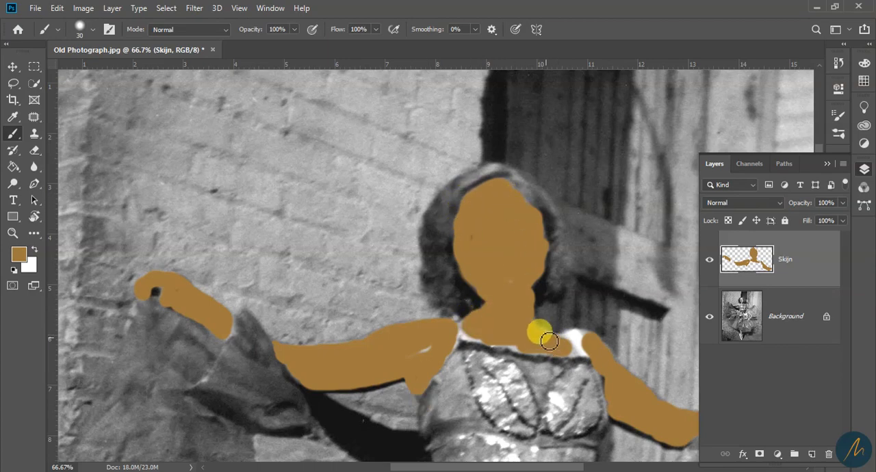
Paint the skin color over the bare leg below the skirt and return to the upper body
{"action": "mouse_move", "coordinate": [375, 248]}
{"action": "left_mouse_down"}
{"action": "mouse_move", "coordinate": [372, 225]}
{"action": "mouse_move", "coordinate": [409, 335]}
{"action": "left_mouse_up"}
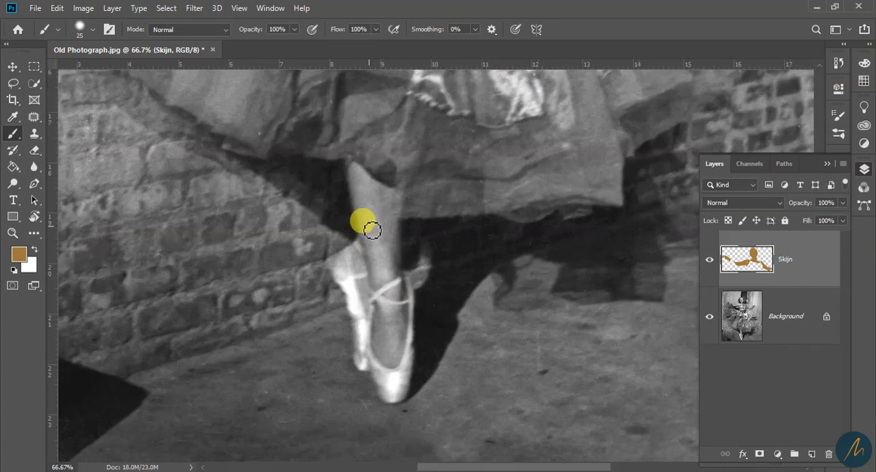
{"action": "key", "text": "z"}
{"action": "left_click", "coordinate": [402, 255], "text": "alt"}
{"action": "left_click", "coordinate": [402, 255], "text": "alt"}
{"action": "left_click", "coordinate": [402, 255], "text": "alt"}
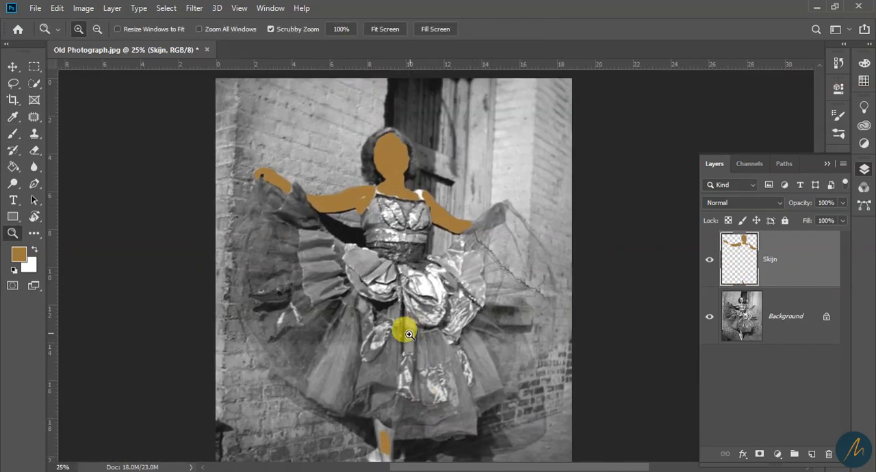
{"action": "left_click", "coordinate": [381, 199]}
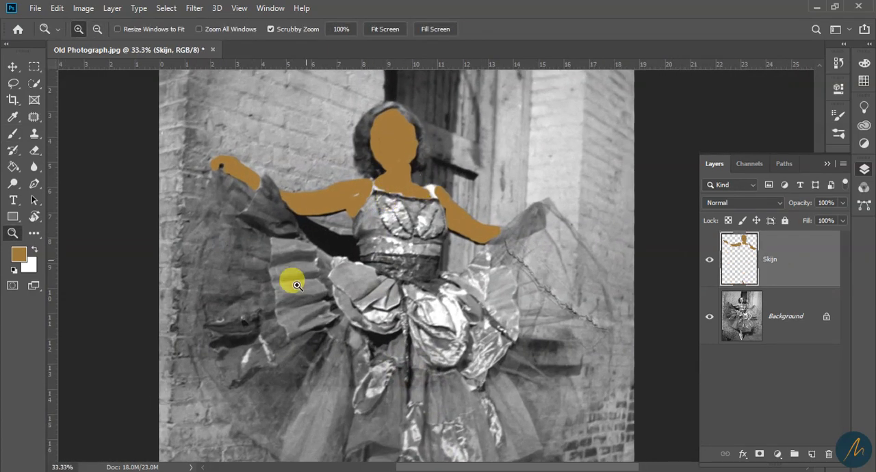
{"action": "left_click", "coordinate": [360, 246]}
{"action": "scroll", "coordinate": [383, 296], "scroll_direction": "up", "scroll_amount": 5}
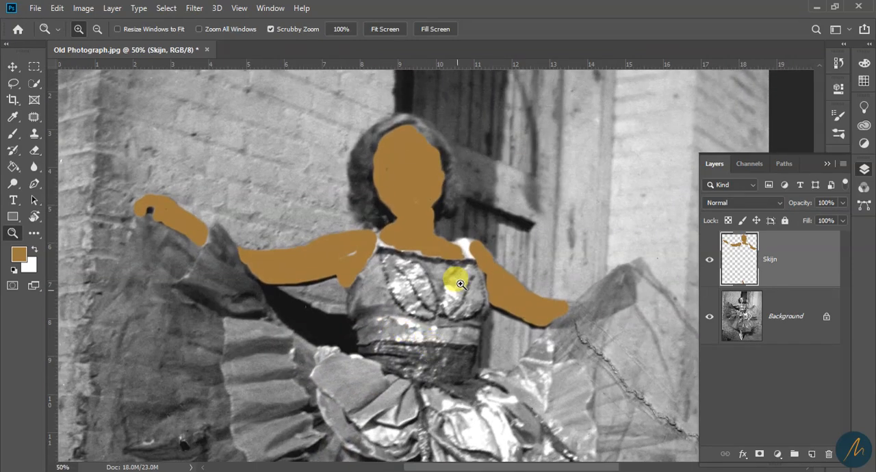
{"action": "left_click_drag", "start_coordinate": [413, 283], "coordinate": [459, 351]}
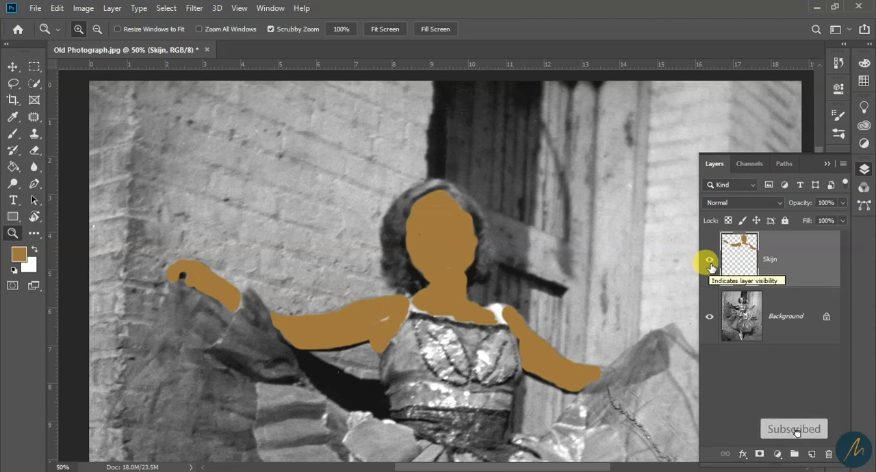
Toggle the Skijn layer's visibility to compare it with the photograph, and set its blend mode to Color
{"action": "left_click", "coordinate": [709, 262]}
{"action": "left_click", "coordinate": [708, 261]}
{"action": "left_click", "coordinate": [709, 261]}
{"action": "left_click", "coordinate": [709, 260]}
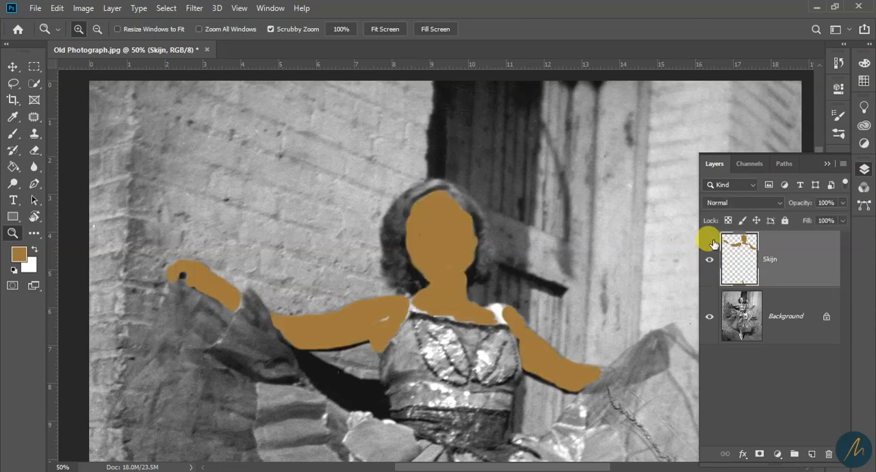
{"action": "left_click", "coordinate": [748, 204]}
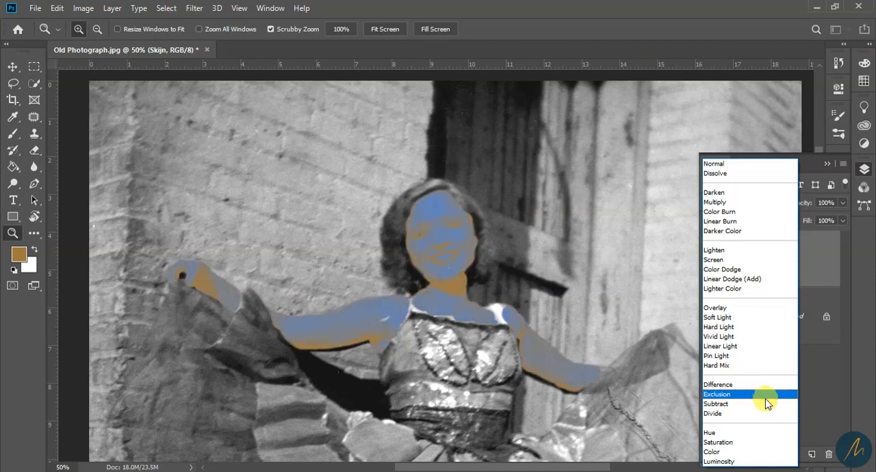
{"action": "left_click", "coordinate": [715, 452]}
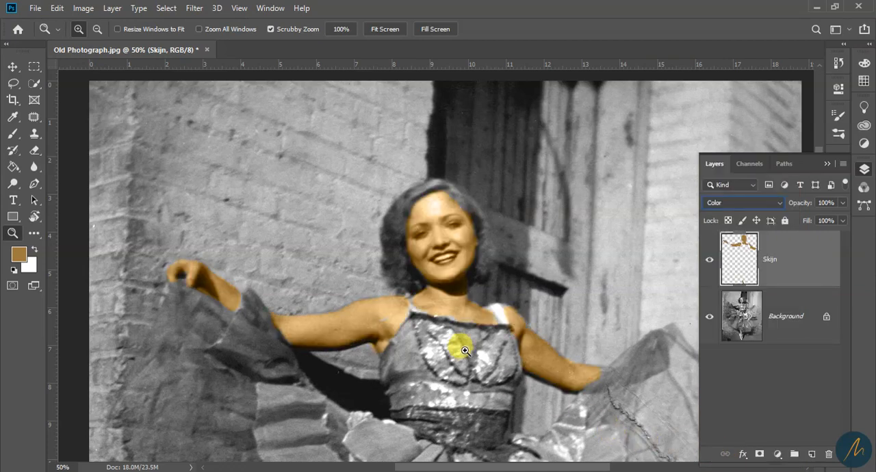
Paint the uncolored skin along the right edge of the forehead and cheek with the 35 px brush
{"action": "left_click_drag", "start_coordinate": [436, 253], "coordinate": [502, 319]}
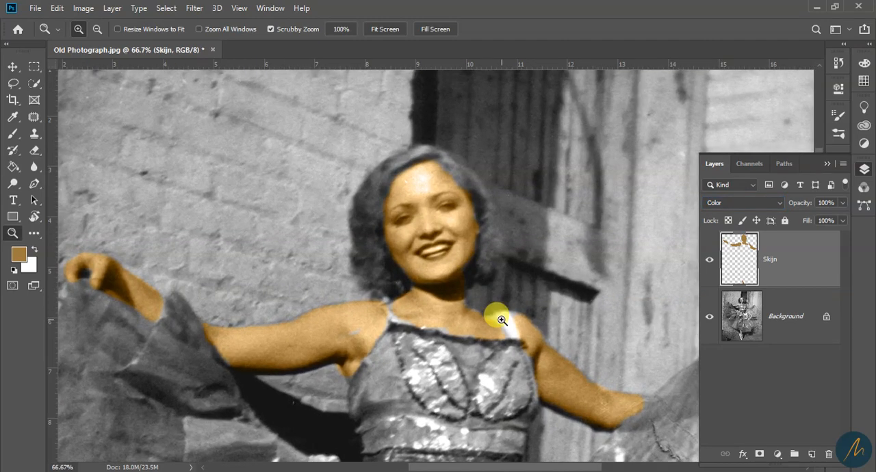
{"action": "key", "text": "b"}
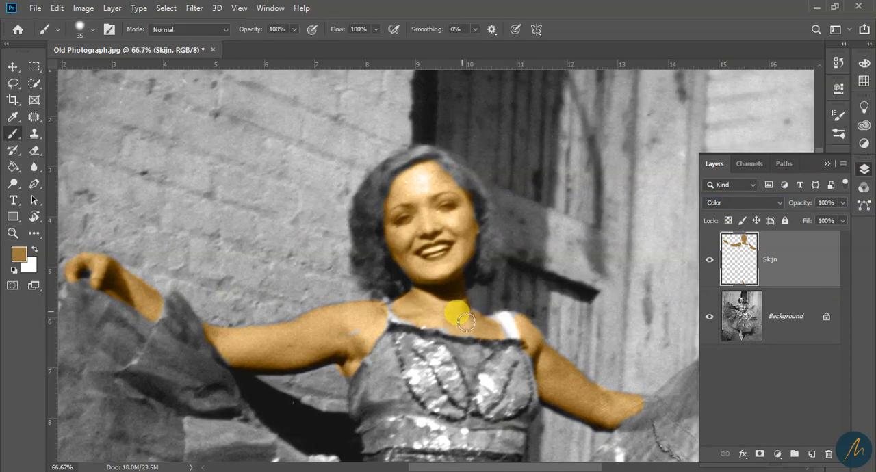
{"action": "mouse_move", "coordinate": [465, 321]}
{"action": "left_mouse_down"}
{"action": "mouse_move", "coordinate": [425, 322]}
{"action": "mouse_move", "coordinate": [419, 291]}
{"action": "mouse_move", "coordinate": [452, 175]}
{"action": "left_mouse_up"}
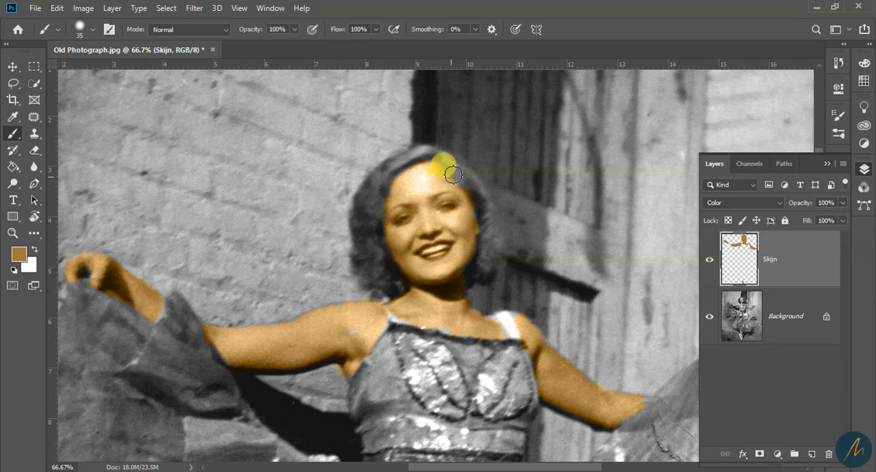
{"action": "left_click_drag", "start_coordinate": [470, 232], "coordinate": [461, 267]}
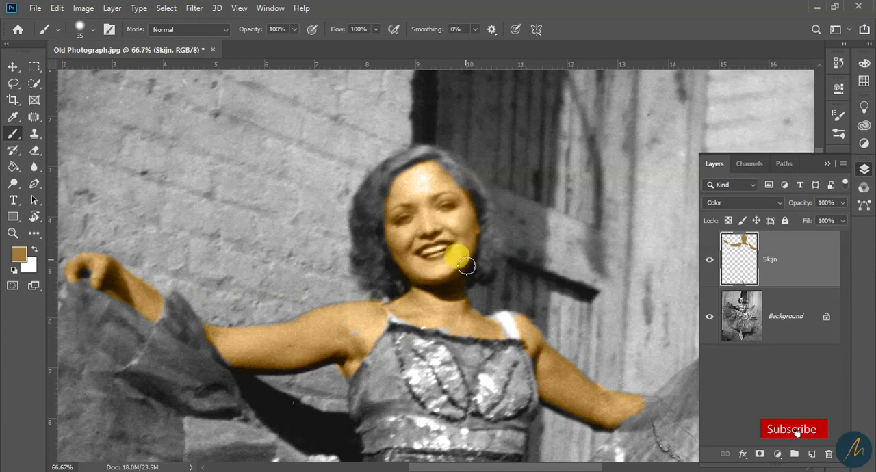
Paint the gray skin gaps beside both white shoulder straps and on the left-hand upper arm with a small brush
{"action": "mouse_move", "coordinate": [492, 334]}
{"action": "left_mouse_down"}
{"action": "mouse_move", "coordinate": [381, 178]}
{"action": "mouse_move", "coordinate": [393, 197]}
{"action": "left_mouse_up"}
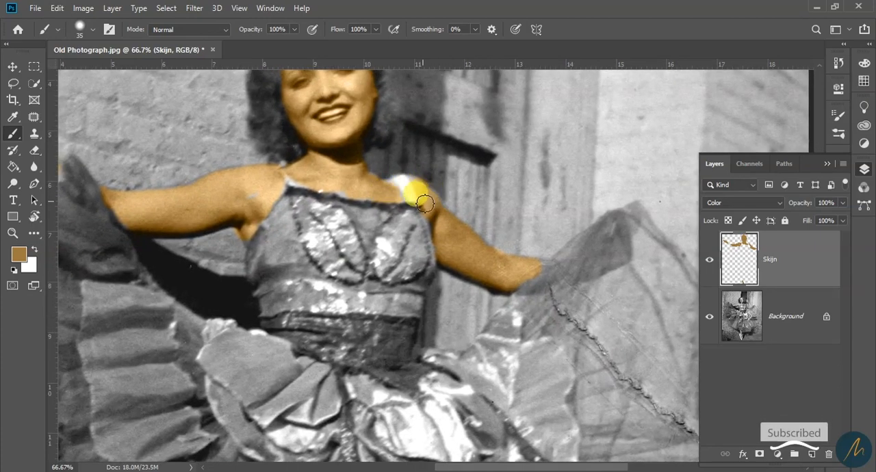
{"action": "key", "text": "z"}
{"action": "left_click", "coordinate": [442, 214]}
{"action": "left_click", "coordinate": [442, 216]}
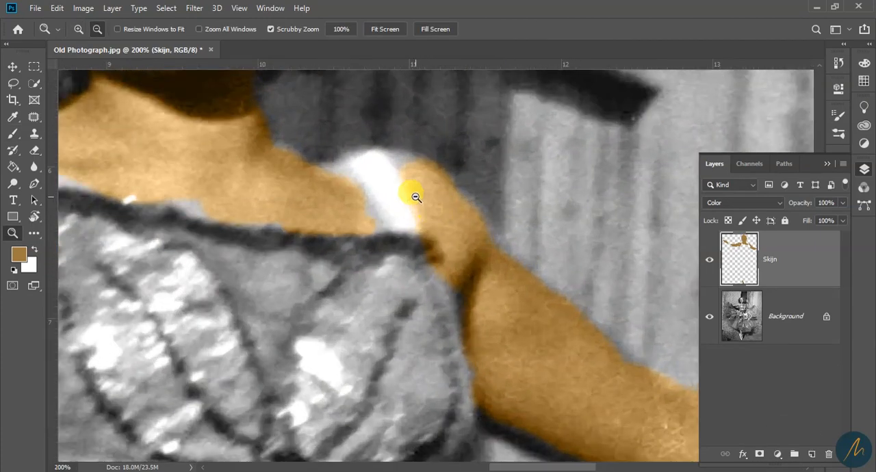
{"action": "left_click", "coordinate": [415, 197], "text": "alt"}
{"action": "key", "text": "b"}
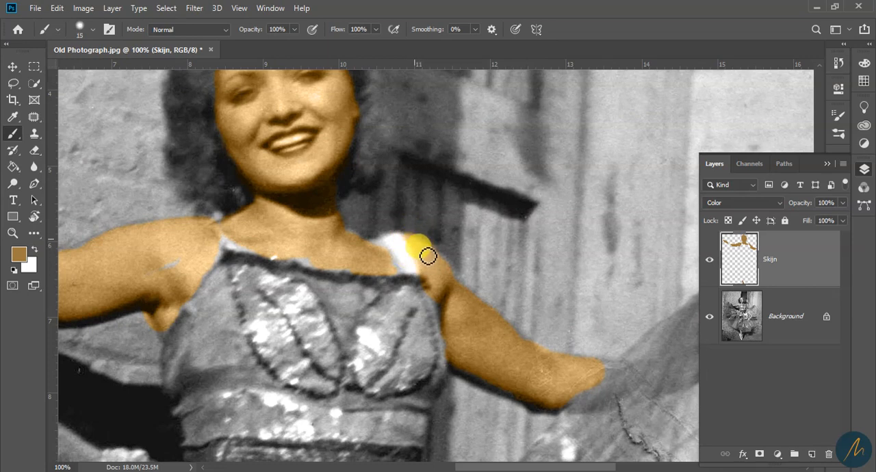
{"action": "key", "text": "bracketleft"}
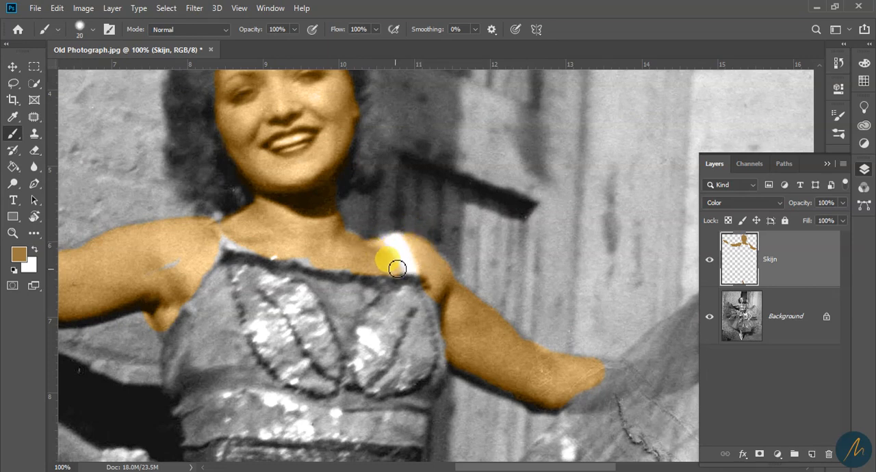
{"action": "key", "text": "bracketright"}
{"action": "left_click_drag", "start_coordinate": [379, 268], "coordinate": [331, 265]}
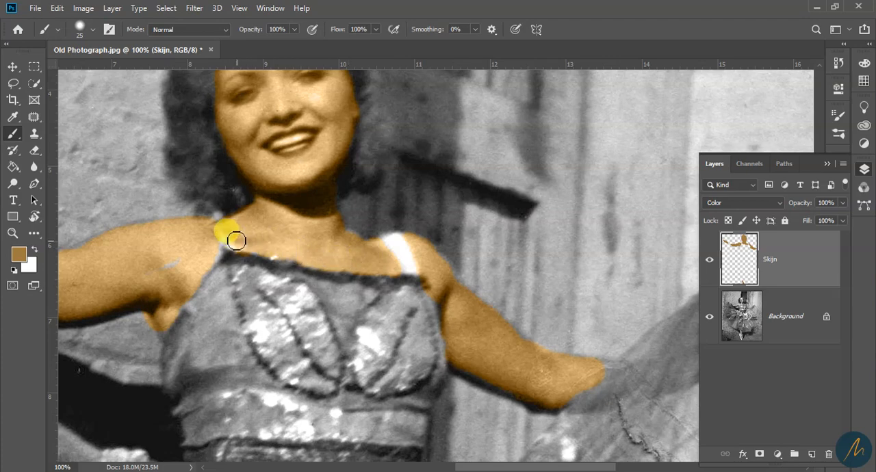
{"action": "mouse_move", "coordinate": [196, 258]}
{"action": "left_mouse_down"}
{"action": "mouse_move", "coordinate": [425, 245]}
{"action": "mouse_move", "coordinate": [403, 236]}
{"action": "mouse_move", "coordinate": [314, 253]}
{"action": "mouse_move", "coordinate": [389, 233]}
{"action": "mouse_move", "coordinate": [365, 227]}
{"action": "mouse_move", "coordinate": [579, 149]}
{"action": "mouse_move", "coordinate": [453, 185]}
{"action": "mouse_move", "coordinate": [429, 225]}
{"action": "mouse_move", "coordinate": [410, 222]}
{"action": "mouse_move", "coordinate": [396, 202]}
{"action": "mouse_move", "coordinate": [412, 221]}
{"action": "mouse_move", "coordinate": [457, 234]}
{"action": "mouse_move", "coordinate": [479, 227]}
{"action": "mouse_move", "coordinate": [494, 239]}
{"action": "mouse_move", "coordinate": [576, 210]}
{"action": "mouse_move", "coordinate": [597, 238]}
{"action": "mouse_move", "coordinate": [598, 264]}
{"action": "mouse_move", "coordinate": [580, 250]}
{"action": "left_mouse_up"}
Erase the color spill along the underside of the left-hand upper arm with a 20 px eraser
{"action": "key", "text": "e"}
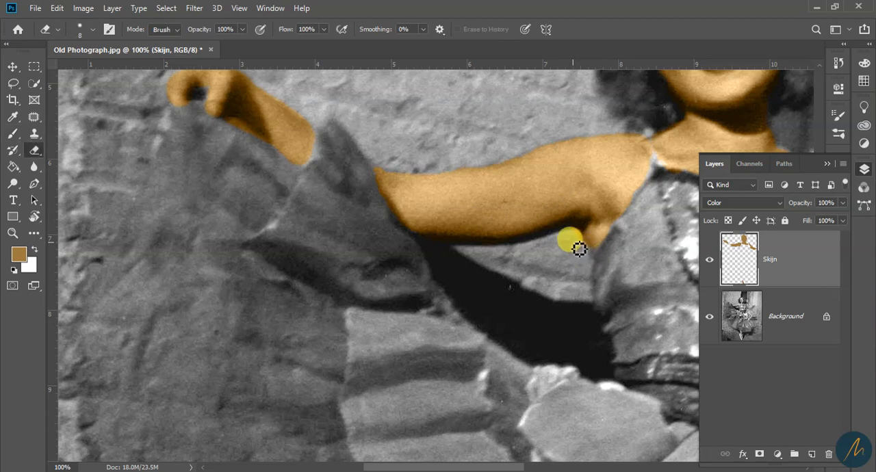
{"action": "key", "text": "bracketright"}
{"action": "key", "text": "bracketright"}
{"action": "key", "text": "bracketright"}
{"action": "key", "text": "bracketright"}
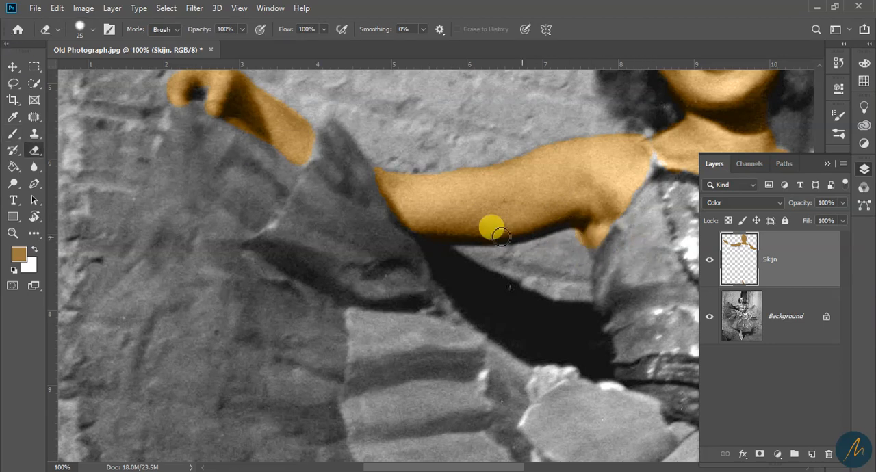
{"action": "key", "text": "bracketleft"}
{"action": "mouse_move", "coordinate": [628, 286]}
{"action": "left_mouse_down"}
{"action": "mouse_move", "coordinate": [573, 239]}
{"action": "mouse_move", "coordinate": [581, 267]}
{"action": "mouse_move", "coordinate": [575, 240]}
{"action": "mouse_move", "coordinate": [558, 253]}
{"action": "left_mouse_up"}
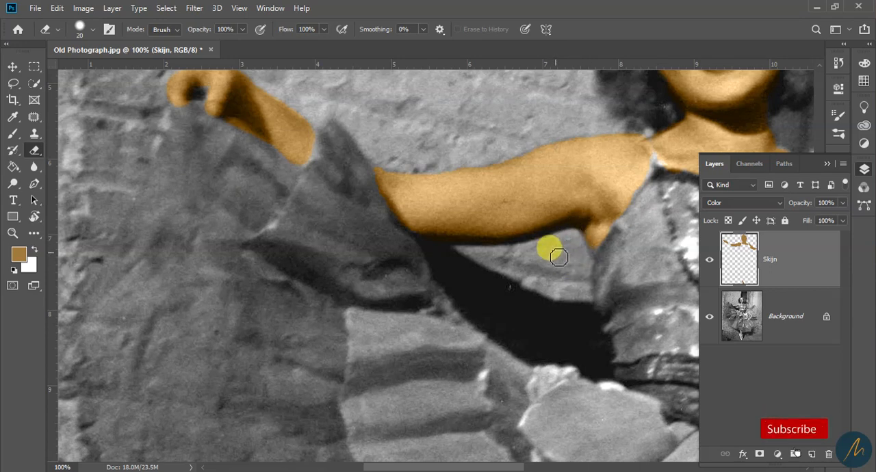
Repaint the skin color on the armpit edge next to the dress with a small brush
{"action": "key", "text": "b"}
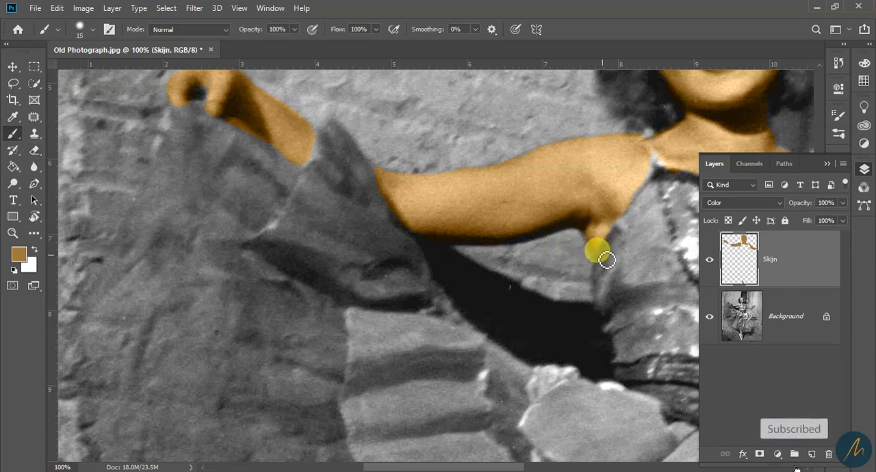
{"action": "left_click_drag", "start_coordinate": [598, 260], "coordinate": [595, 237]}
{"action": "key", "text": "bracketright"}
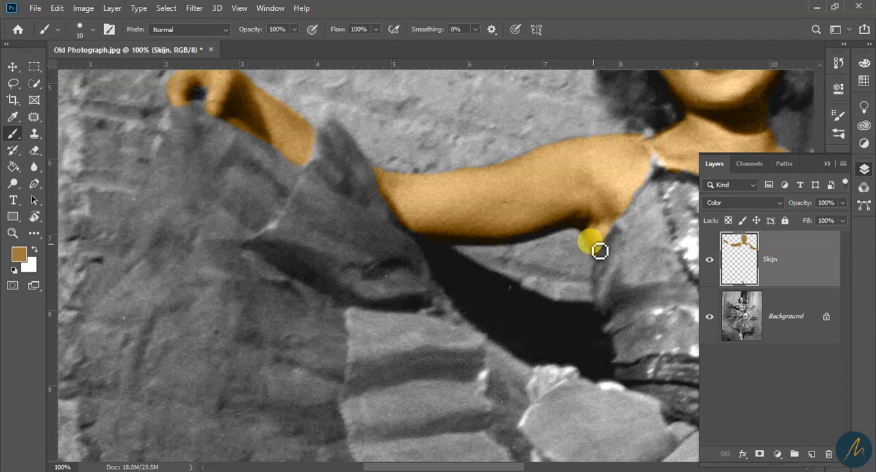
{"action": "key", "text": "bracketright"}
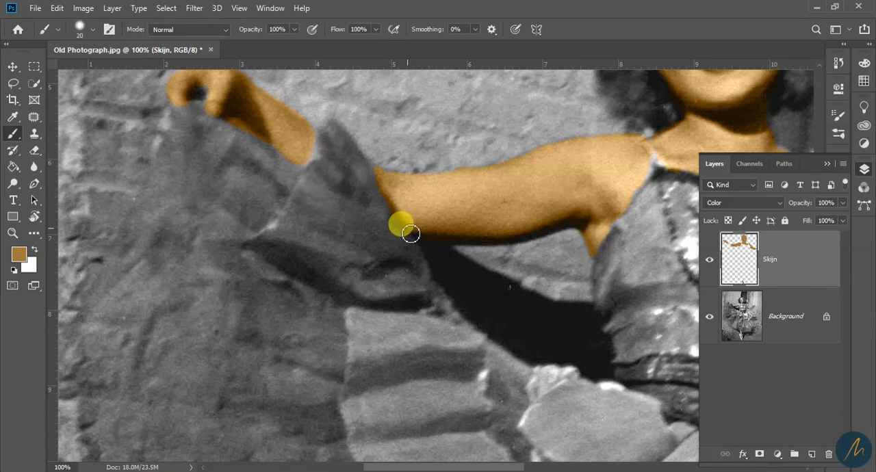
Erase the spill below the raised forearm and paint the missing skin at the wrist and between the fingers
{"action": "key", "text": "e"}
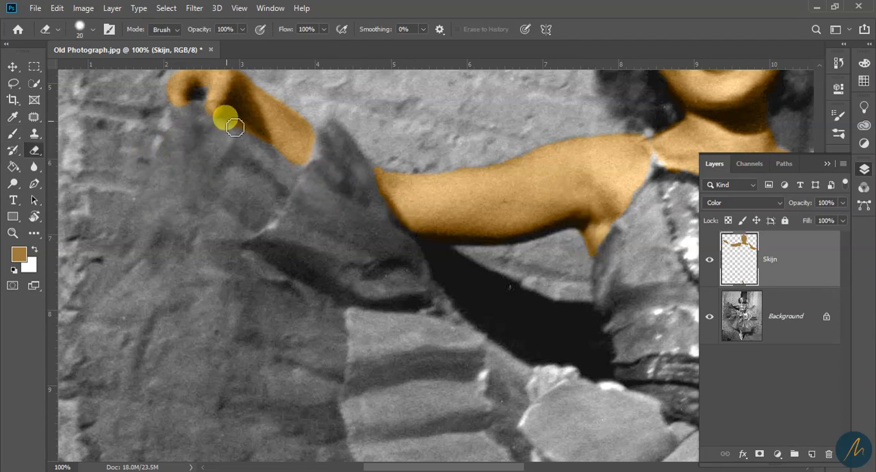
{"action": "mouse_move", "coordinate": [247, 133]}
{"action": "left_mouse_down"}
{"action": "mouse_move", "coordinate": [277, 168]}
{"action": "mouse_move", "coordinate": [255, 139]}
{"action": "mouse_move", "coordinate": [284, 163]}
{"action": "mouse_move", "coordinate": [267, 187]}
{"action": "mouse_move", "coordinate": [281, 167]}
{"action": "mouse_move", "coordinate": [301, 170]}
{"action": "mouse_move", "coordinate": [246, 149]}
{"action": "mouse_move", "coordinate": [283, 163]}
{"action": "mouse_move", "coordinate": [242, 135]}
{"action": "mouse_move", "coordinate": [260, 153]}
{"action": "mouse_move", "coordinate": [317, 170]}
{"action": "mouse_move", "coordinate": [259, 138]}
{"action": "mouse_move", "coordinate": [279, 194]}
{"action": "mouse_move", "coordinate": [330, 188]}
{"action": "mouse_move", "coordinate": [343, 145]}
{"action": "mouse_move", "coordinate": [253, 120]}
{"action": "mouse_move", "coordinate": [282, 144]}
{"action": "left_mouse_up"}
{"action": "key", "text": "b"}
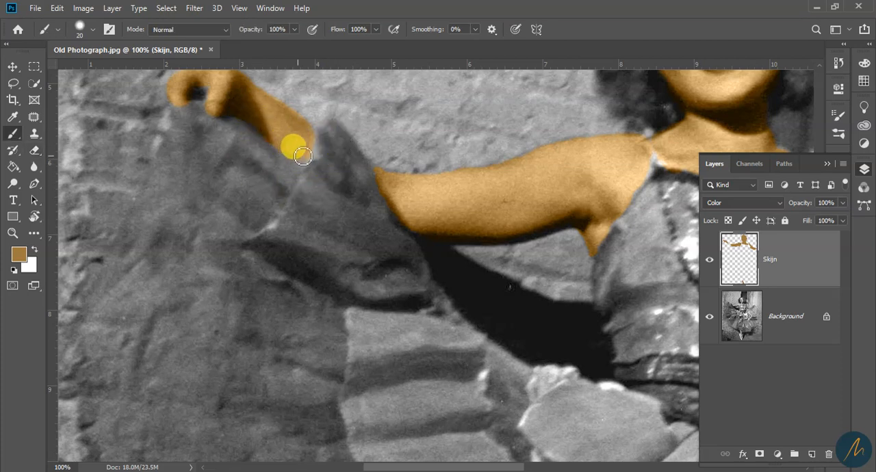
{"action": "left_click_drag", "start_coordinate": [315, 153], "coordinate": [366, 247]}
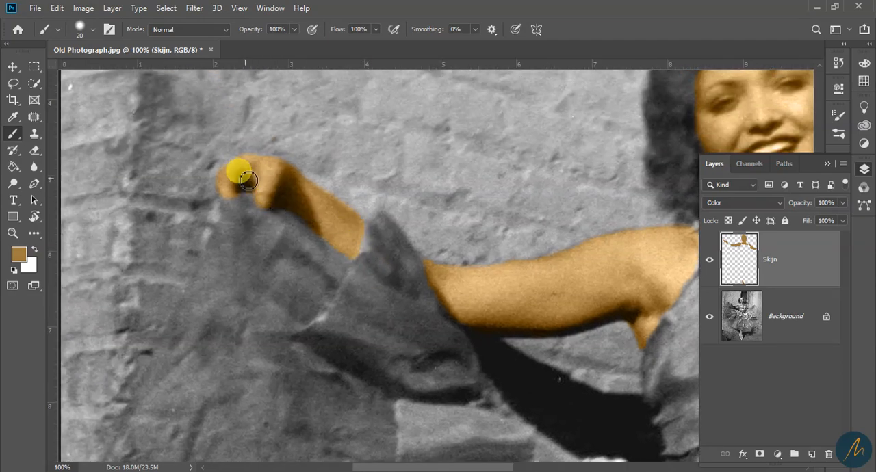
{"action": "left_click_drag", "start_coordinate": [235, 193], "coordinate": [241, 166]}
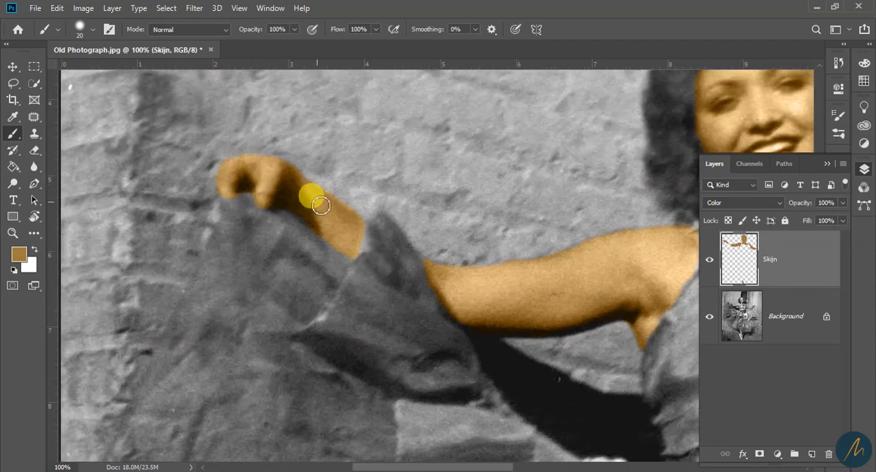
Extend the skin color on the right-hand forearm to the sheer fabric and check the eraser's size and hardness
{"action": "left_click_drag", "start_coordinate": [693, 255], "coordinate": [323, 176]}
{"action": "left_click_drag", "start_coordinate": [555, 261], "coordinate": [425, 209]}
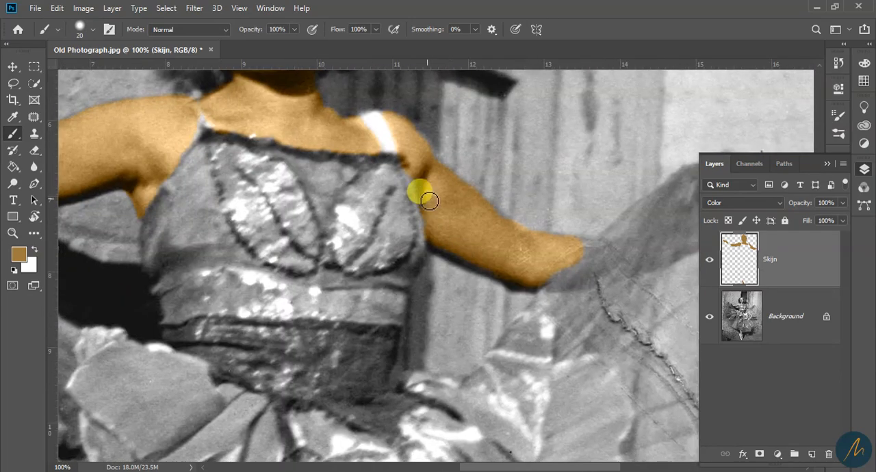
{"action": "key", "text": "e"}
{"action": "left_click", "coordinate": [89, 29]}
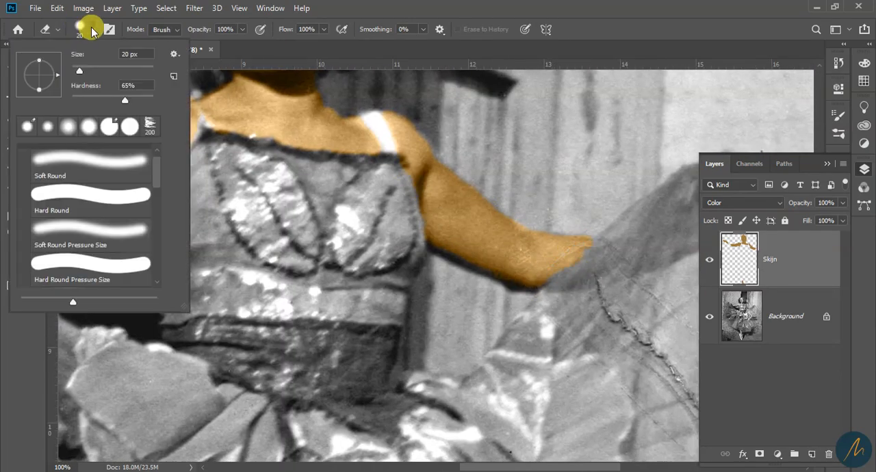
{"action": "left_click", "coordinate": [137, 43]}
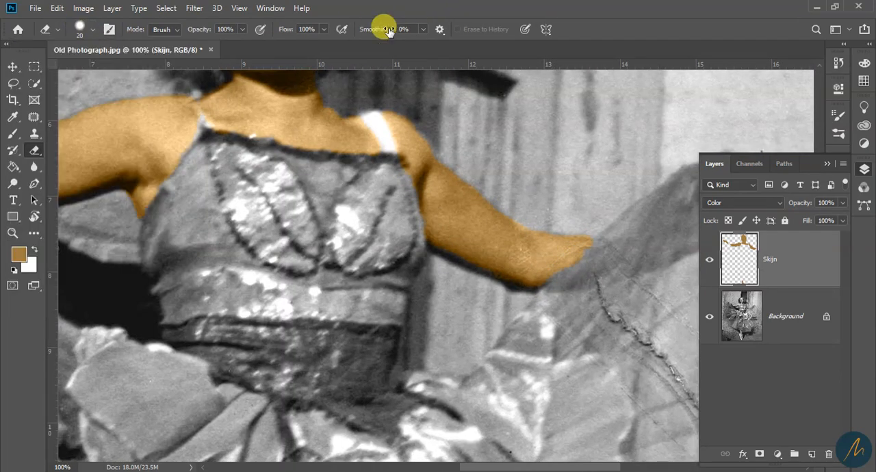
Trim the skin color on the right-hand forearm along the edge of the sheer fabric with a 20 px eraser
{"action": "left_click", "coordinate": [90, 28]}
{"action": "left_click", "coordinate": [501, 6]}
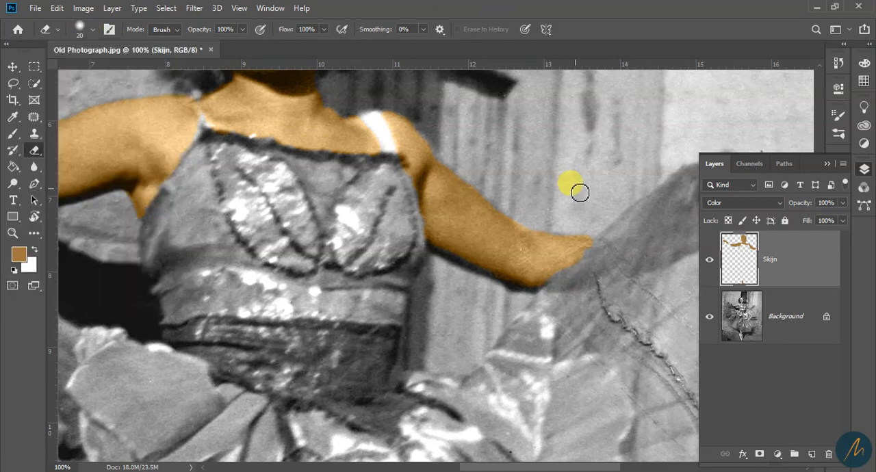
{"action": "mouse_move", "coordinate": [595, 244]}
{"action": "left_mouse_down"}
{"action": "mouse_move", "coordinate": [553, 269]}
{"action": "mouse_move", "coordinate": [581, 254]}
{"action": "mouse_move", "coordinate": [539, 301]}
{"action": "left_mouse_up"}
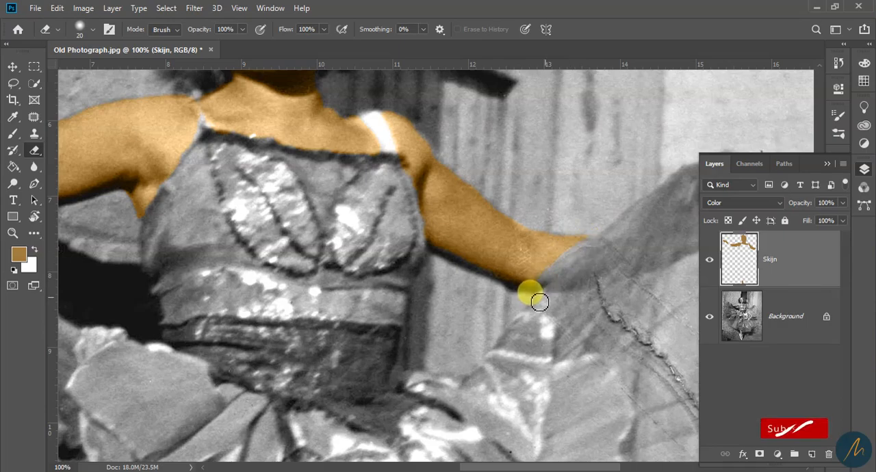
Touch up the skin color along the underside of the right-hand arm and at its armpit edge
{"action": "key", "text": "b"}
{"action": "left_click", "coordinate": [523, 273], "text": "ctrl"}
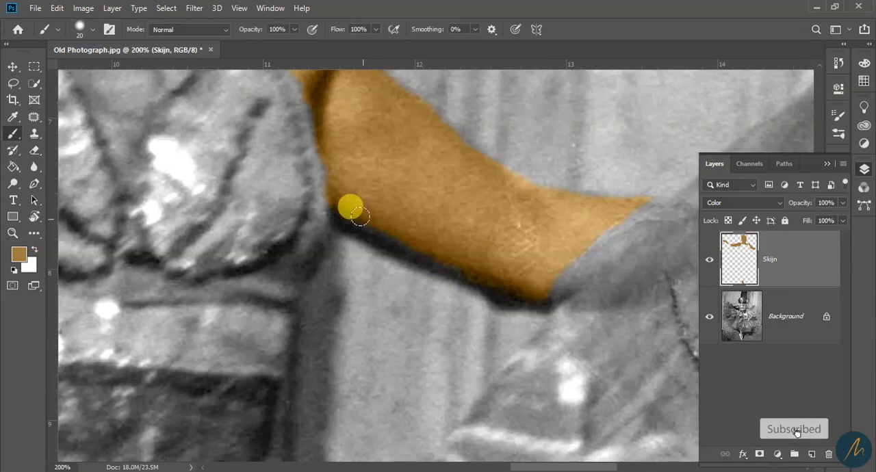
{"action": "left_click", "coordinate": [445, 220], "text": "alt"}
{"action": "left_click", "coordinate": [445, 220], "text": "alt"}
{"action": "left_click", "coordinate": [445, 220], "text": "ctrl"}
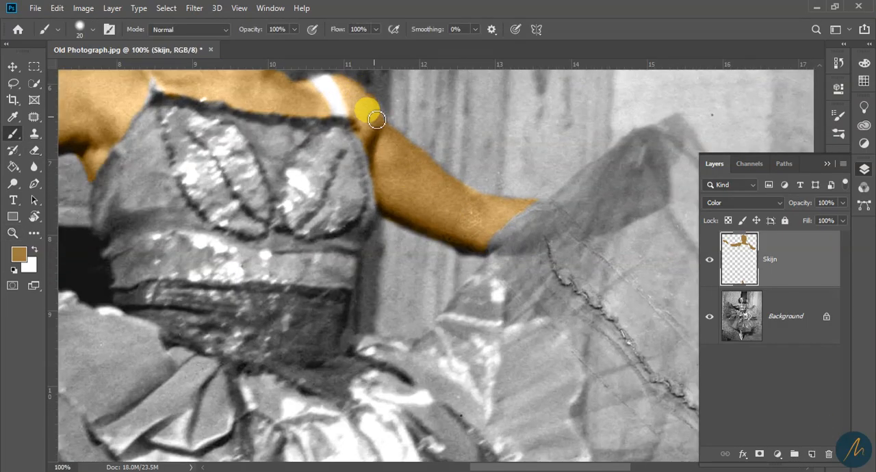
{"action": "key", "text": "e"}
{"action": "key", "text": "b"}
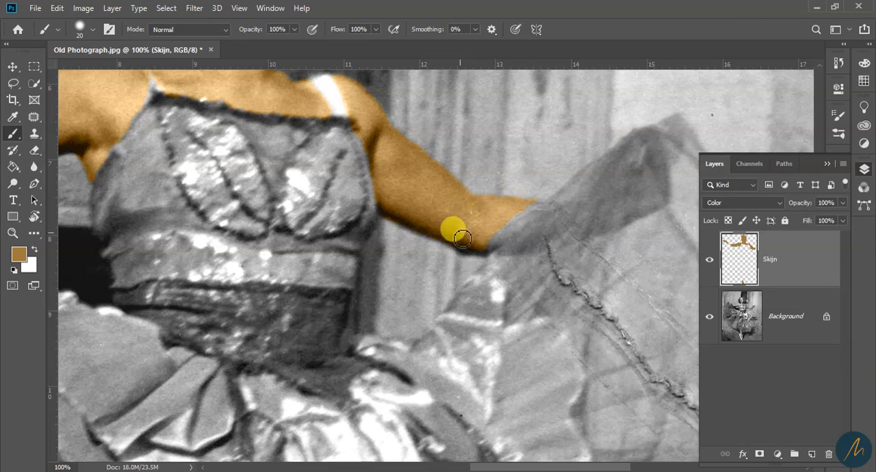
Paint the skin color over the front lower leg from the skirt hem down to the ankle with a 20 px brush
{"action": "key", "text": "z"}
{"action": "scroll", "coordinate": [416, 364], "scroll_direction": "down", "scroll_amount": 3}
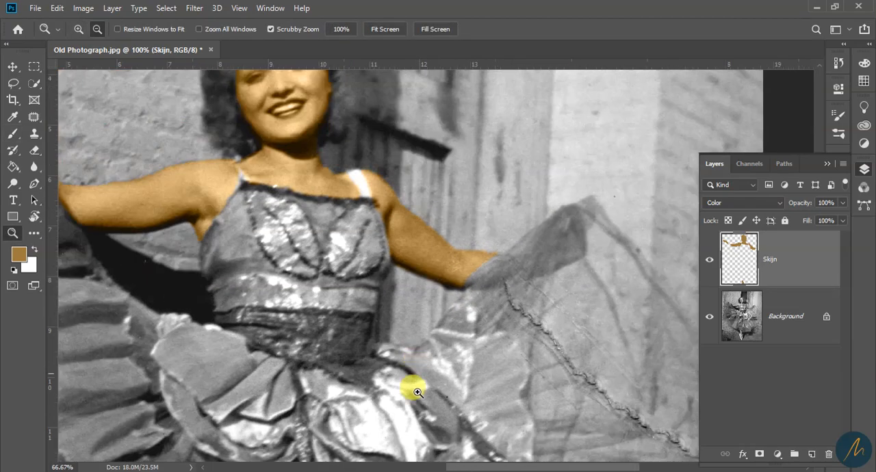
{"action": "scroll", "coordinate": [411, 342], "scroll_direction": "up", "scroll_amount": 3}
{"action": "scroll", "coordinate": [397, 287], "scroll_direction": "down", "scroll_amount": 3}
{"action": "left_click_drag", "start_coordinate": [391, 418], "coordinate": [402, 212]}
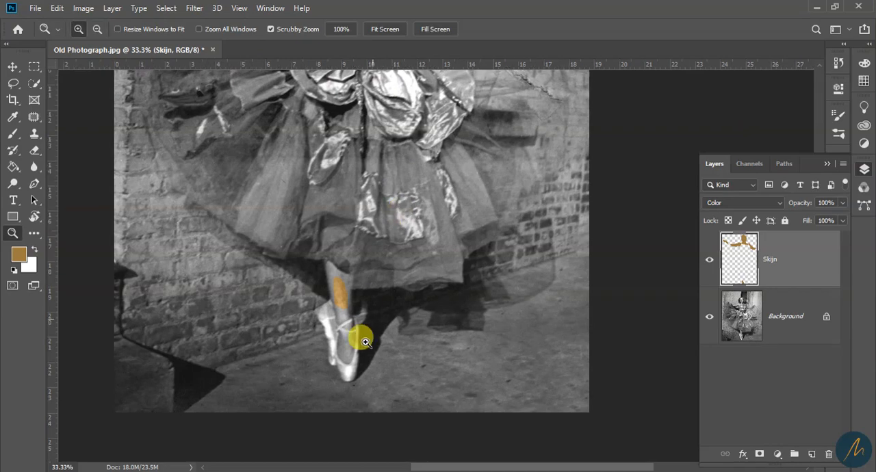
{"action": "left_click", "coordinate": [327, 299]}
{"action": "left_click", "coordinate": [342, 298]}
{"action": "left_click", "coordinate": [351, 298]}
{"action": "left_click_drag", "start_coordinate": [372, 331], "coordinate": [369, 228]}
{"action": "key", "text": "b"}
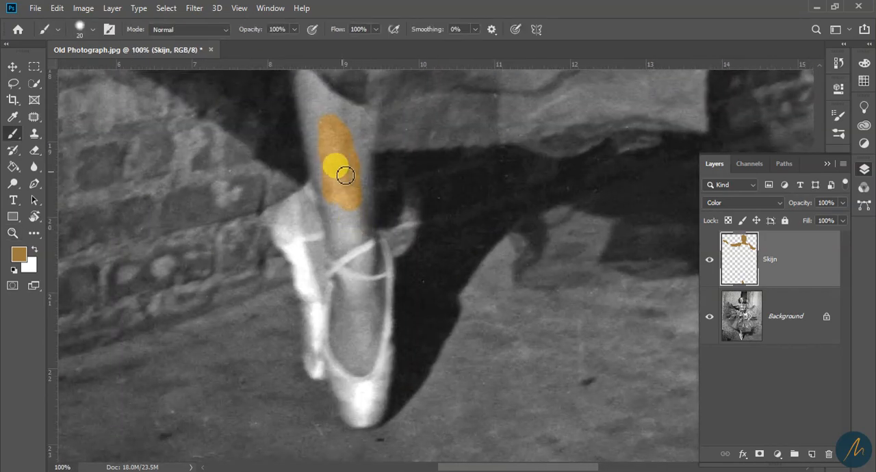
{"action": "left_click_drag", "start_coordinate": [334, 184], "coordinate": [323, 140]}
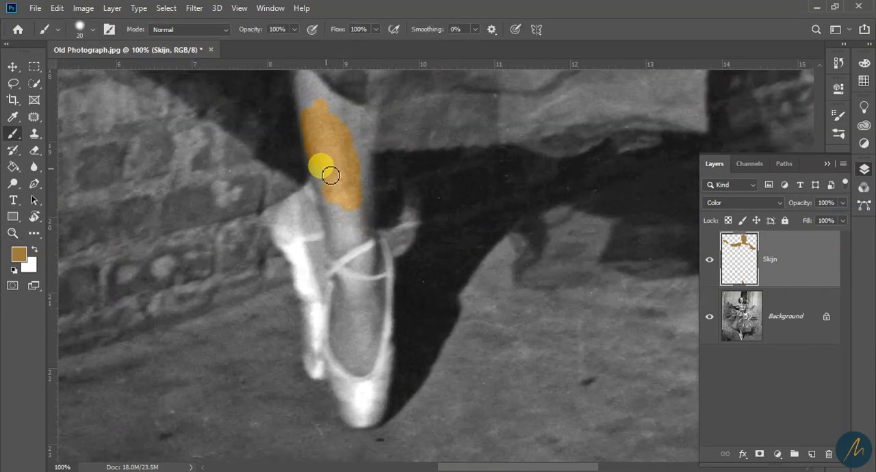
{"action": "mouse_move", "coordinate": [324, 194]}
{"action": "left_mouse_down"}
{"action": "mouse_move", "coordinate": [337, 218]}
{"action": "mouse_move", "coordinate": [355, 220]}
{"action": "mouse_move", "coordinate": [353, 240]}
{"action": "mouse_move", "coordinate": [359, 134]}
{"action": "left_mouse_up"}
{"action": "left_click_drag", "start_coordinate": [311, 88], "coordinate": [316, 155]}
{"action": "mouse_move", "coordinate": [307, 142]}
{"action": "left_mouse_down"}
{"action": "mouse_move", "coordinate": [326, 153]}
{"action": "mouse_move", "coordinate": [371, 203]}
{"action": "mouse_move", "coordinate": [379, 233]}
{"action": "mouse_move", "coordinate": [375, 296]}
{"action": "mouse_move", "coordinate": [341, 299]}
{"action": "mouse_move", "coordinate": [313, 283]}
{"action": "mouse_move", "coordinate": [323, 293]}
{"action": "mouse_move", "coordinate": [313, 272]}
{"action": "left_mouse_up"}
Paint the skin color on the foot inside the front ballet shoe and on the exposed skin of the rear foot
{"action": "left_click_drag", "start_coordinate": [370, 405], "coordinate": [359, 366]}
{"action": "mouse_move", "coordinate": [353, 339]}
{"action": "left_mouse_down"}
{"action": "mouse_move", "coordinate": [342, 361]}
{"action": "mouse_move", "coordinate": [332, 349]}
{"action": "mouse_move", "coordinate": [364, 286]}
{"action": "mouse_move", "coordinate": [319, 326]}
{"action": "mouse_move", "coordinate": [294, 130]}
{"action": "mouse_move", "coordinate": [366, 260]}
{"action": "left_mouse_up"}
{"action": "key", "text": "bracketleft"}
{"action": "key", "text": "bracketright"}
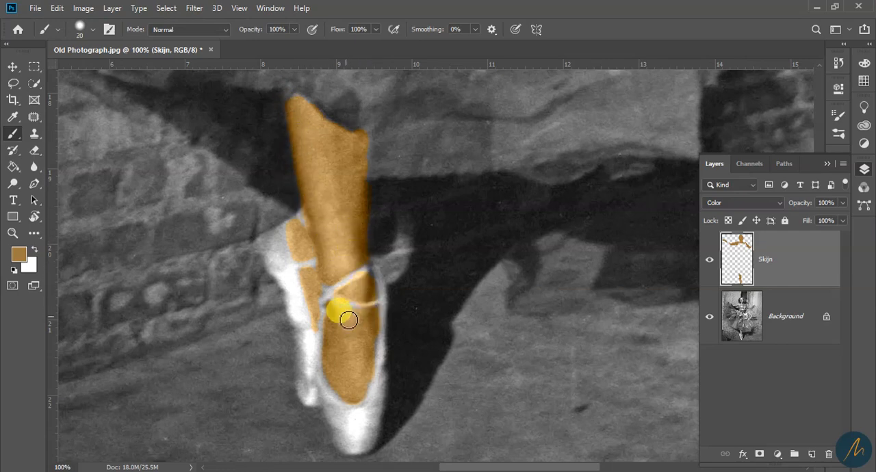
Erase the color spill at the front shoe's inner edge and where the leg meets the skirt hem, enlarging the eraser to 50 px
{"action": "key", "text": "e"}
{"action": "left_click", "coordinate": [92, 28]}
{"action": "double_click", "coordinate": [95, 176]}
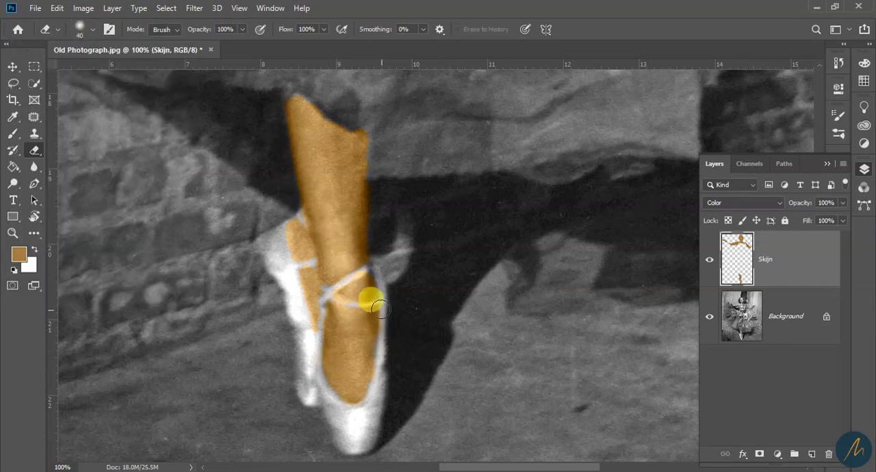
{"action": "key", "text": "b"}
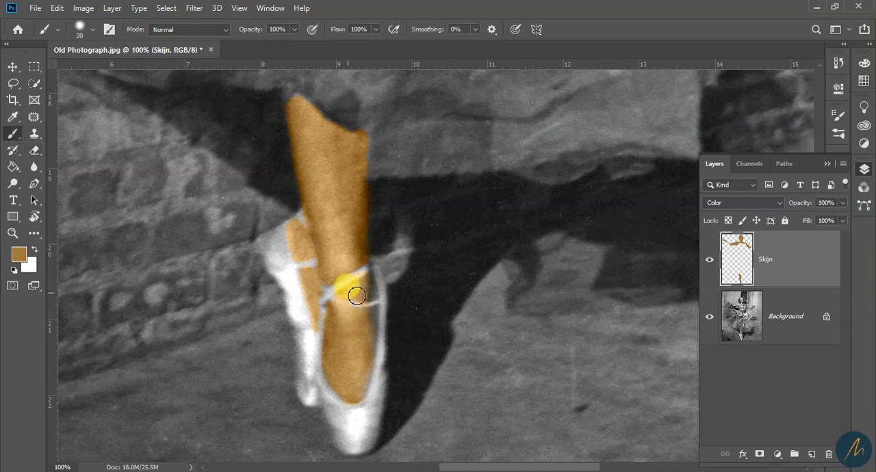
{"action": "key", "text": "e"}
{"action": "left_click_drag", "start_coordinate": [359, 128], "coordinate": [360, 106]}
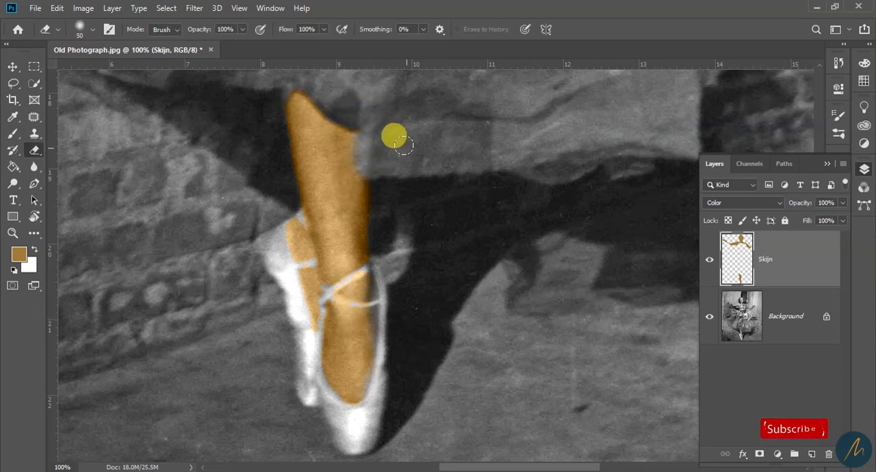
Reduce the eraser to about 10 px and clear the skin color from the crossed ribbons of the front shoe
{"action": "key", "text": "b"}
{"action": "key", "text": "bracketleft"}
{"action": "key", "text": "bracketleft"}
{"action": "key", "text": "bracketleft"}
{"action": "key", "text": "bracketleft"}
{"action": "key", "text": "e"}
{"action": "key", "text": "bracketleft"}
{"action": "key", "text": "bracketleft"}
{"action": "key", "text": "bracketleft"}
{"action": "key", "text": "bracketleft"}
{"action": "mouse_move", "coordinate": [355, 310]}
{"action": "left_mouse_down"}
{"action": "mouse_move", "coordinate": [347, 289]}
{"action": "mouse_move", "coordinate": [323, 305]}
{"action": "left_mouse_up"}
Clean the skin color edges on the rear foot along its ribbon and shoe, alternating between small eraser and brush
{"action": "left_click_drag", "start_coordinate": [298, 218], "coordinate": [305, 229]}
{"action": "key", "text": "b"}
{"action": "key", "text": "e"}
{"action": "left_click_drag", "start_coordinate": [311, 329], "coordinate": [313, 341]}
{"action": "key", "text": "b"}
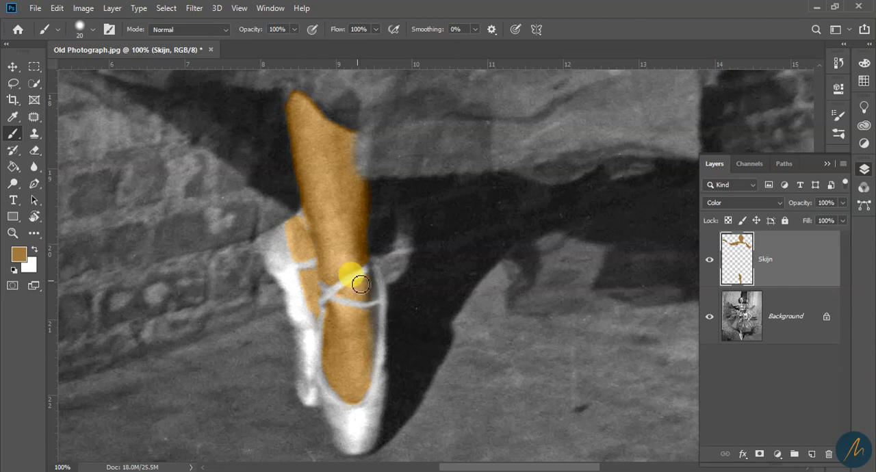
{"action": "key", "text": "e"}
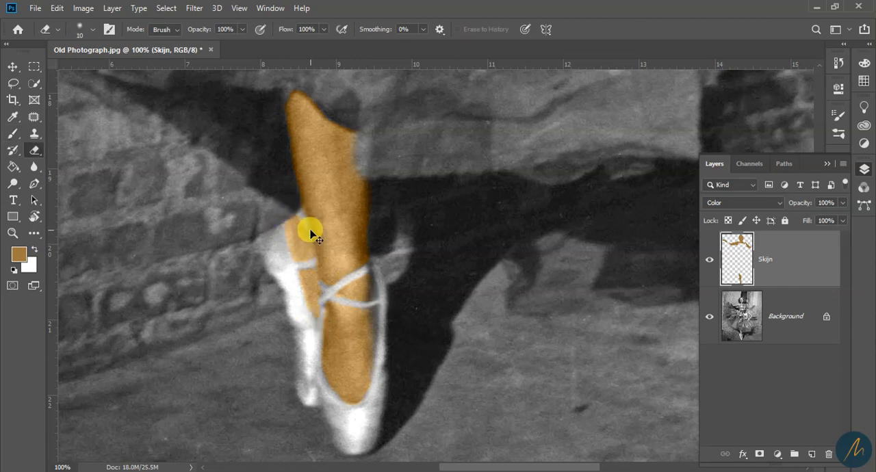
{"action": "key", "text": "b"}
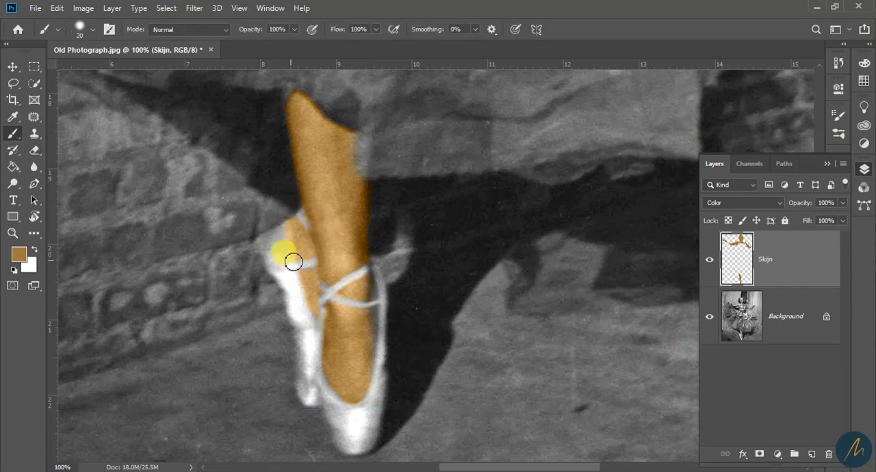
{"action": "key", "text": "bracketleft"}
{"action": "key", "text": "bracketleft"}
{"action": "key", "text": "bracketleft"}
{"action": "key", "text": "bracketright"}
Examine the skin color edges around the shoulder strap, neck and face at 200% zoom
{"action": "key", "text": "z"}
{"action": "scroll", "coordinate": [414, 274], "scroll_direction": "down", "scroll_amount": 5}
{"action": "scroll", "coordinate": [417, 301], "scroll_direction": "up", "scroll_amount": 1}
{"action": "left_click_drag", "start_coordinate": [415, 140], "coordinate": [414, 308]}
{"action": "scroll", "coordinate": [393, 328], "scroll_direction": "up", "scroll_amount": 3}
{"action": "left_click_drag", "start_coordinate": [425, 112], "coordinate": [431, 418]}
{"action": "scroll", "coordinate": [351, 182], "scroll_direction": "up", "scroll_amount": 2}
{"action": "key", "text": "e"}
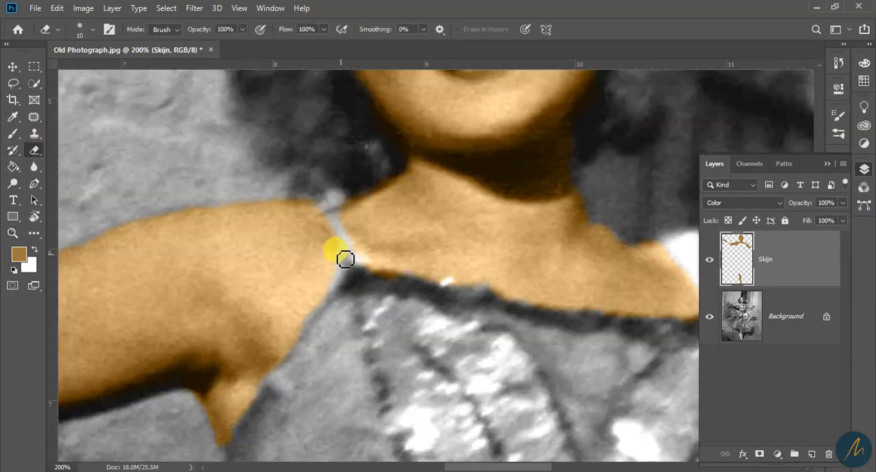
{"action": "scroll", "coordinate": [391, 178], "scroll_direction": "up", "scroll_amount": 4}
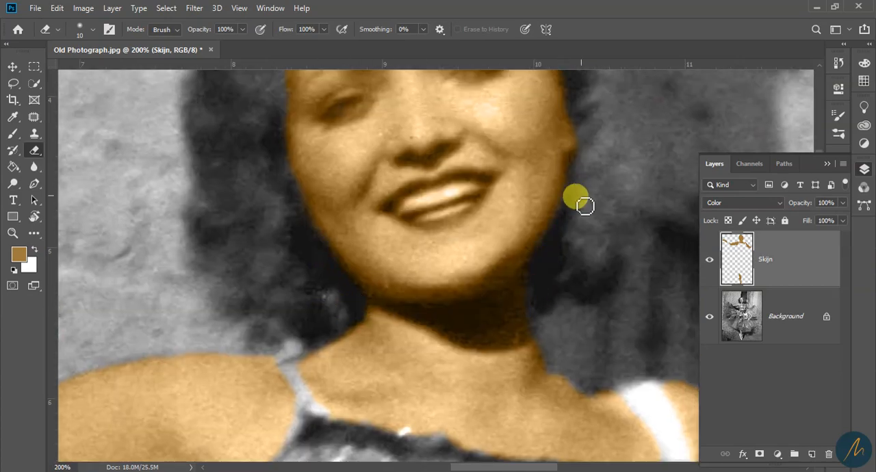
{"action": "key", "text": "b"}
{"action": "scroll", "coordinate": [384, 236], "scroll_direction": "up", "scroll_amount": 5}
Try to erase the skin color completely from both eyes with a 6 px eraser
{"action": "key", "text": "e"}
{"action": "key", "text": "bracketleft"}
{"action": "scroll", "coordinate": [467, 263], "scroll_direction": "down", "scroll_amount": 3}
{"action": "left_click_drag", "start_coordinate": [430, 217], "coordinate": [457, 211]}
{"action": "key", "text": "bracketleft"}
{"action": "key", "text": "bracketleft"}
{"action": "key", "text": "bracketleft"}
{"action": "key", "text": "bracketleft"}
{"action": "key", "text": "bracketleft"}
{"action": "key", "text": "bracketleft"}
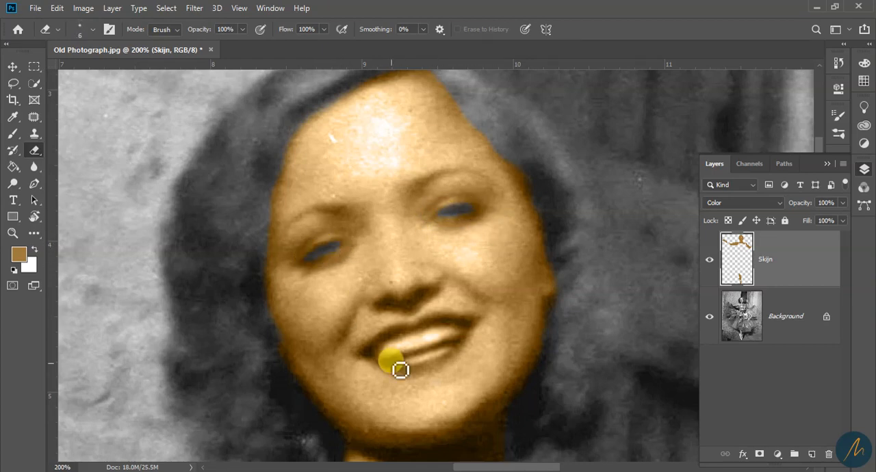
{"action": "key", "text": "b"}
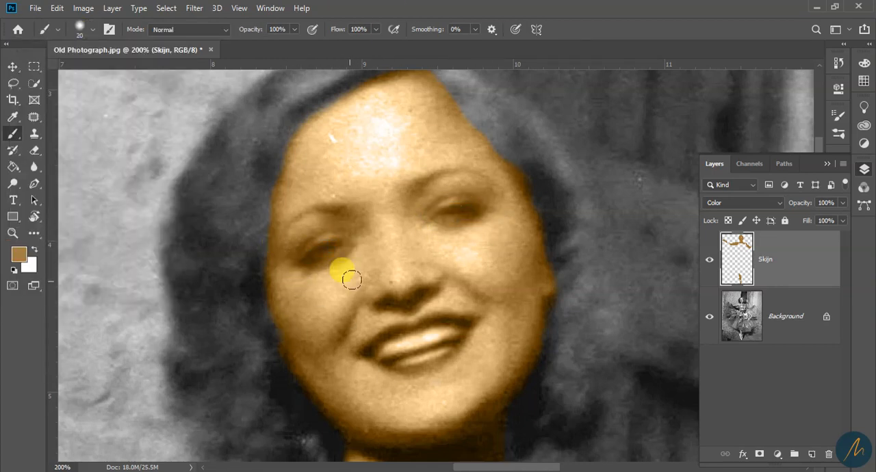
Partially erase the skin color from both eyes with a soft 15 px eraser at 18% opacity
{"action": "key", "text": "e"}
{"action": "left_click_drag", "start_coordinate": [439, 224], "coordinate": [476, 219]}
{"action": "key", "text": "bracketright"}
{"action": "key", "text": "b"}
{"action": "key", "text": "e"}
{"action": "key", "text": "1"}
{"action": "key", "text": "8"}
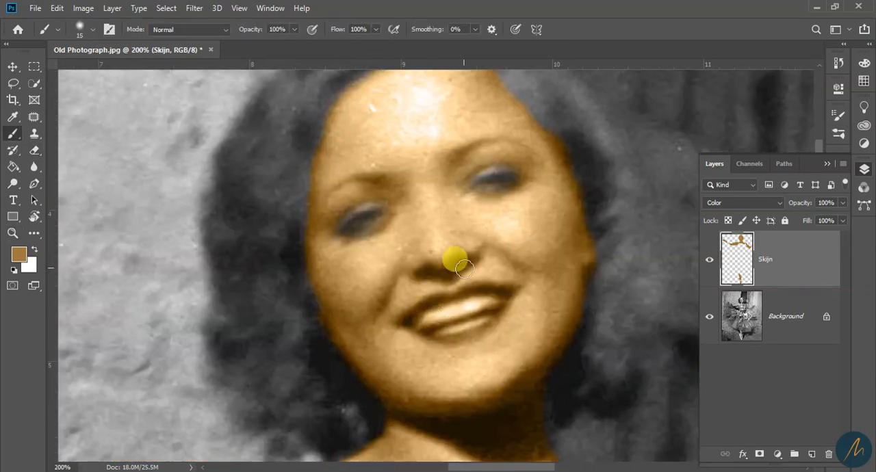
Erase the skin color from the teeth and lips
{"action": "key", "text": "e"}
{"action": "mouse_move", "coordinate": [475, 312]}
{"action": "left_mouse_down"}
{"action": "mouse_move", "coordinate": [432, 333]}
{"action": "mouse_move", "coordinate": [422, 306]}
{"action": "mouse_move", "coordinate": [503, 293]}
{"action": "mouse_move", "coordinate": [405, 319]}
{"action": "mouse_move", "coordinate": [441, 337]}
{"action": "mouse_move", "coordinate": [485, 267]}
{"action": "mouse_move", "coordinate": [376, 319]}
{"action": "mouse_move", "coordinate": [425, 358]}
{"action": "mouse_move", "coordinate": [354, 203]}
{"action": "left_mouse_up"}
{"action": "key", "text": "b"}
Review the finished skin color on the face, arms and hand against the uncolored dress and background
{"action": "key", "text": "z"}
{"action": "left_click", "coordinate": [441, 270], "text": "alt"}
{"action": "left_click", "coordinate": [444, 342], "text": "alt"}
{"action": "left_click", "coordinate": [472, 342], "text": "alt"}
{"action": "left_click", "coordinate": [526, 274], "text": "alt"}
{"action": "left_click", "coordinate": [446, 150]}
{"action": "left_click", "coordinate": [438, 171]}
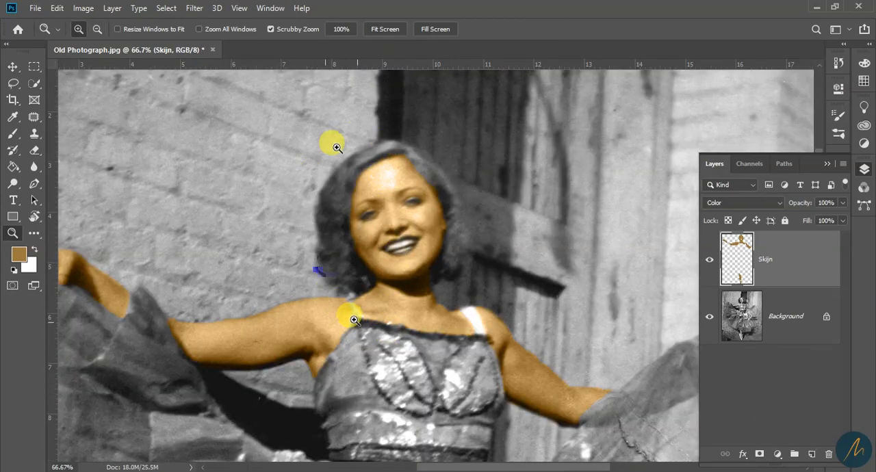
{"action": "scroll", "coordinate": [463, 313], "scroll_direction": "down", "scroll_amount": 5}
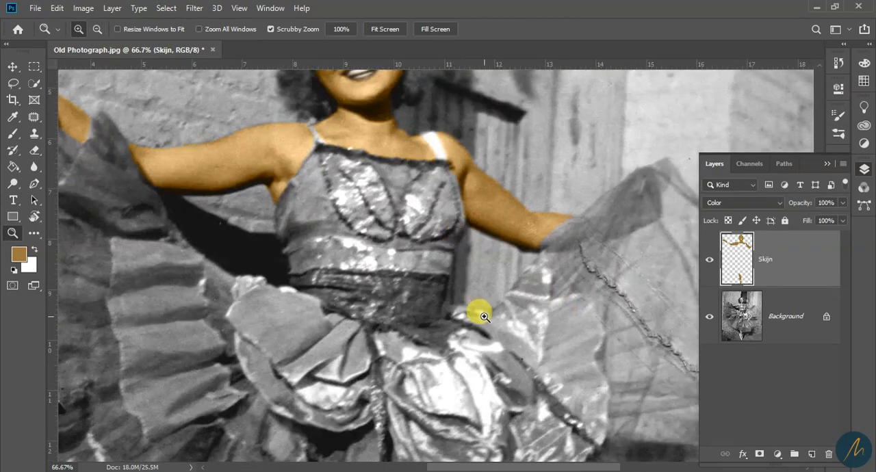
{"action": "left_click", "coordinate": [409, 295], "text": "alt"}
{"action": "left_click", "coordinate": [408, 295], "text": "alt"}
{"action": "left_click", "coordinate": [477, 388]}
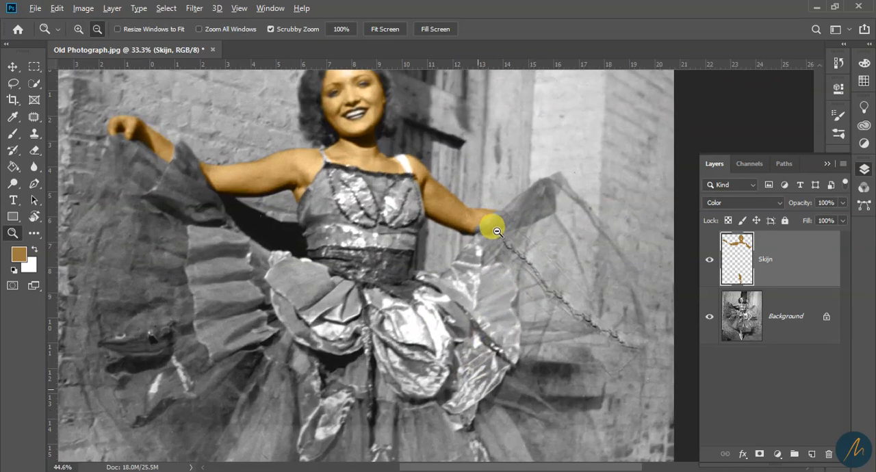
{"action": "left_click", "coordinate": [400, 289], "text": "alt"}
{"action": "left_click", "coordinate": [399, 289], "text": "alt"}
{"action": "left_click_drag", "start_coordinate": [446, 369], "coordinate": [466, 288]}
{"action": "left_click_drag", "start_coordinate": [425, 216], "coordinate": [439, 319]}
{"action": "left_click", "coordinate": [428, 266]}
{"action": "left_click", "coordinate": [428, 265]}
{"action": "left_click", "coordinate": [427, 265]}
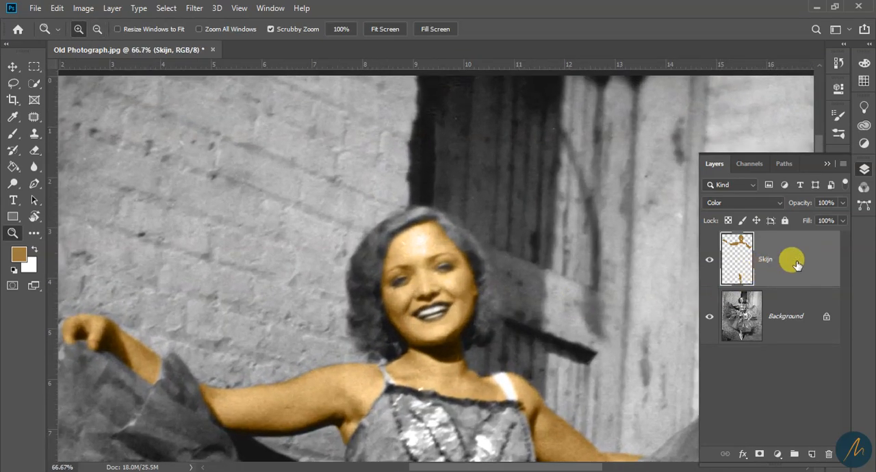
Create a new layer named Hair above the skin layer
{"action": "left_click", "coordinate": [811, 454]}
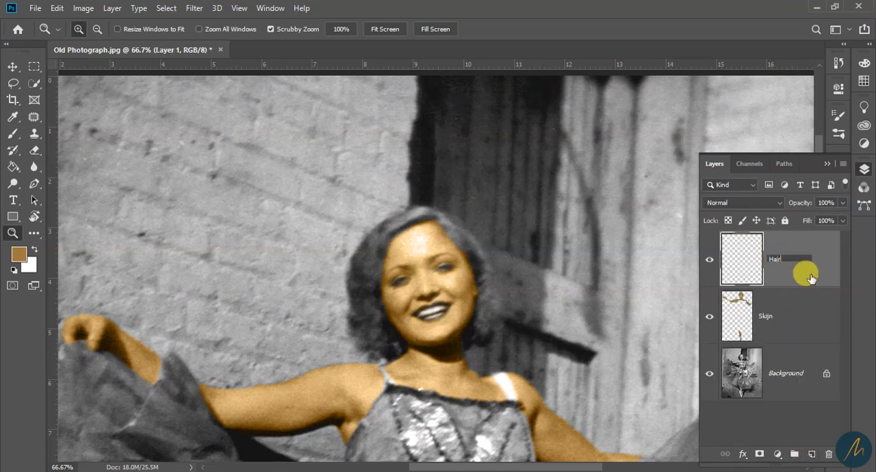
{"action": "key", "text": "Return"}
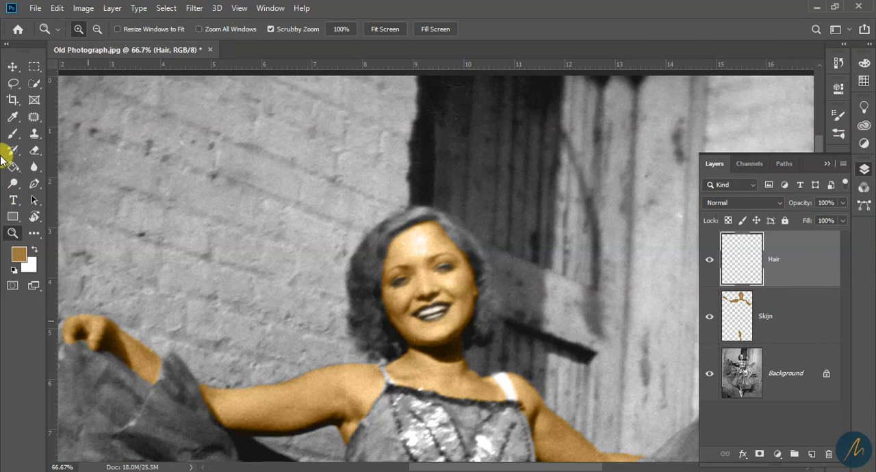
Set the foreground color to the red c31e3d
{"action": "left_click", "coordinate": [23, 257]}
{"action": "left_click_drag", "start_coordinate": [466, 120], "coordinate": [467, 104]}
{"action": "left_click", "coordinate": [440, 149]}
{"action": "mouse_move", "coordinate": [440, 149]}
{"action": "left_mouse_down"}
{"action": "mouse_move", "coordinate": [399, 129]}
{"action": "mouse_move", "coordinate": [428, 137]}
{"action": "left_mouse_up"}
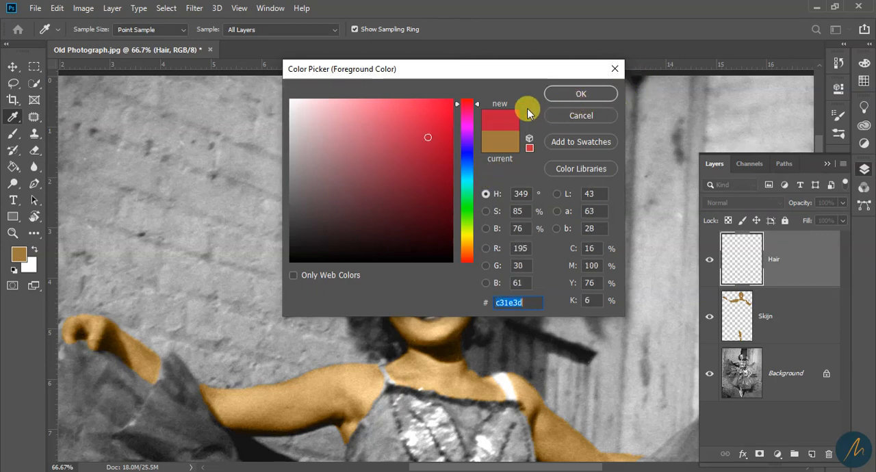
{"action": "left_click", "coordinate": [558, 94]}
Paint a first red stroke on the hair beside the dancer's left-hand cheek with a 30 px brush
{"action": "key", "text": "z"}
{"action": "left_click", "coordinate": [422, 276]}
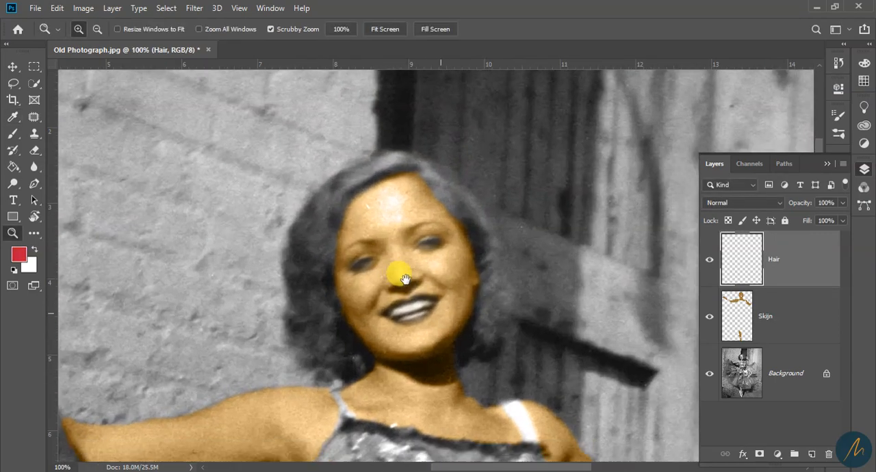
{"action": "left_click", "coordinate": [392, 274], "text": "alt"}
{"action": "key", "text": "b"}
{"action": "key", "text": "z"}
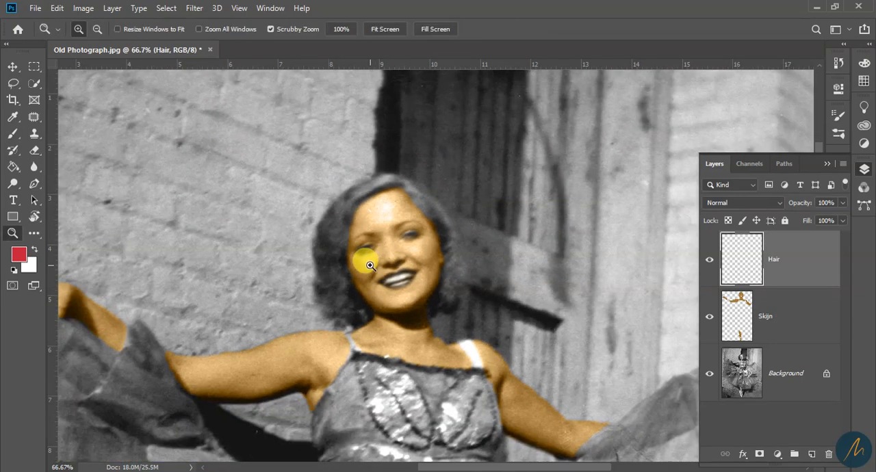
{"action": "left_click", "coordinate": [375, 261]}
{"action": "key", "text": "b"}
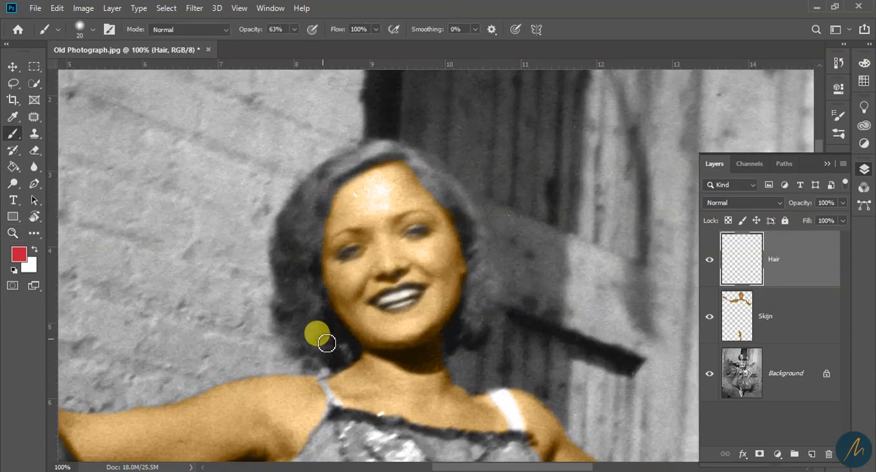
{"action": "left_click_drag", "start_coordinate": [322, 339], "coordinate": [319, 324]}
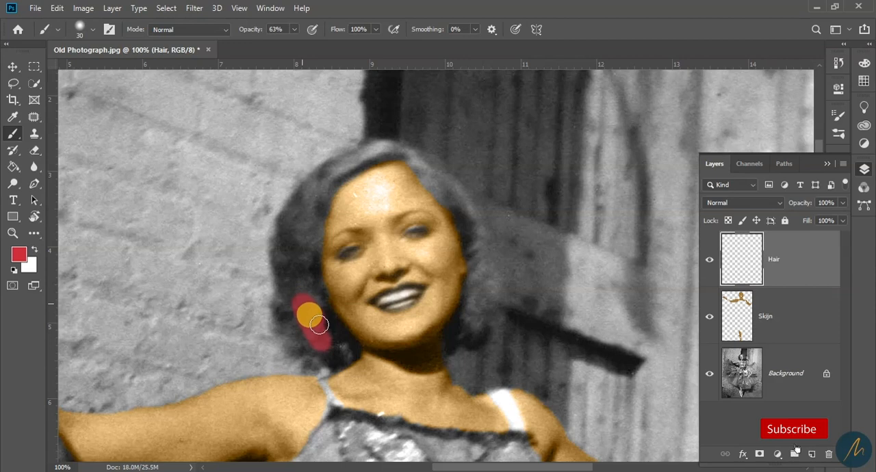
Set the brush opacity to 100% and paint red over the hair along the left-hand side of the face down to the neck
{"action": "left_click", "coordinate": [294, 30]}
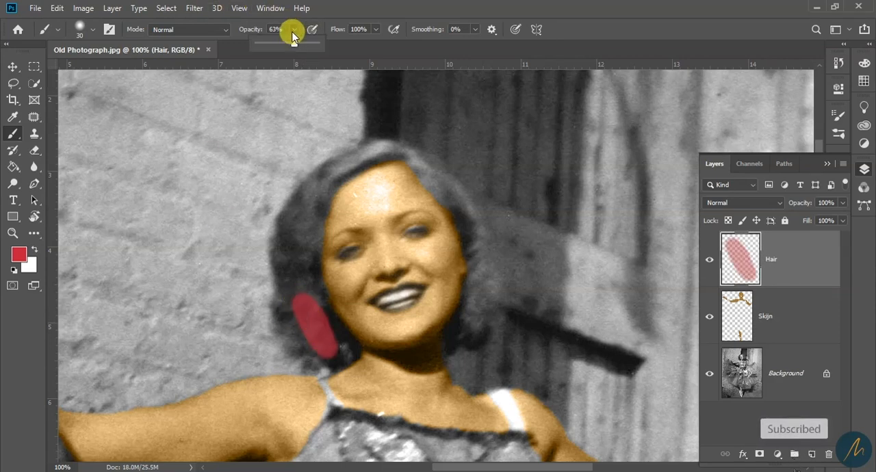
{"action": "left_click_drag", "start_coordinate": [296, 45], "coordinate": [402, 59]}
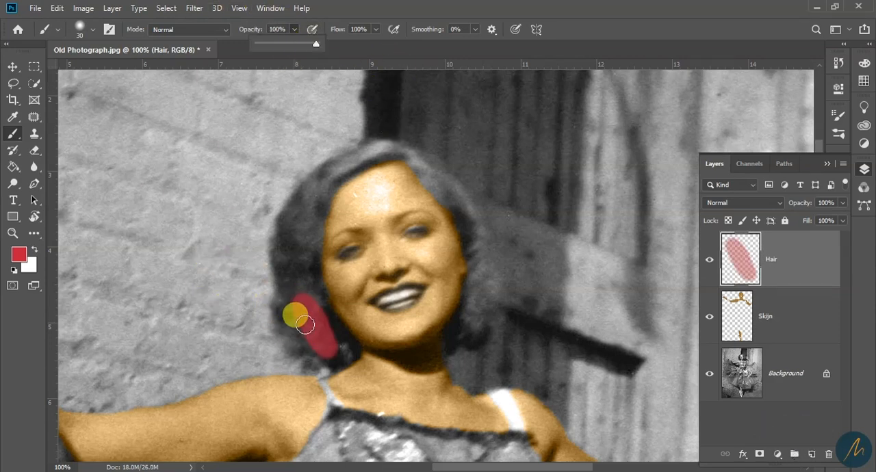
{"action": "left_click_drag", "start_coordinate": [296, 277], "coordinate": [309, 317]}
{"action": "mouse_move", "coordinate": [292, 260]}
{"action": "left_mouse_down"}
{"action": "mouse_move", "coordinate": [303, 303]}
{"action": "mouse_move", "coordinate": [335, 353]}
{"action": "mouse_move", "coordinate": [318, 343]}
{"action": "left_mouse_up"}
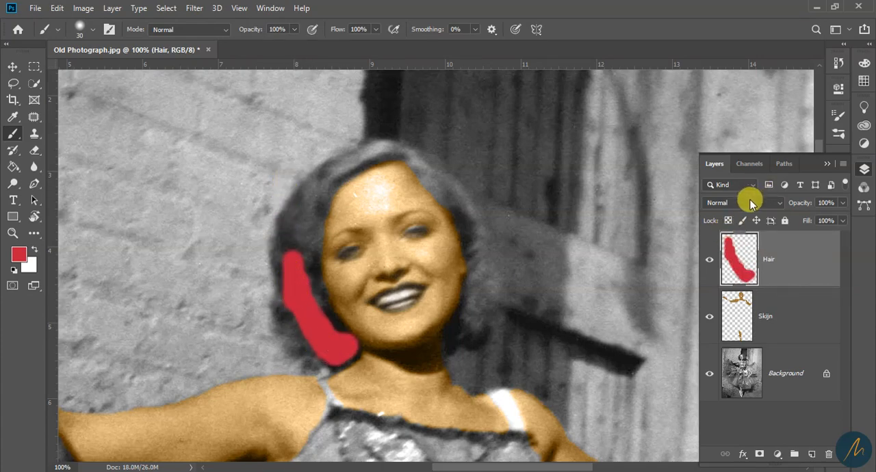
Set the Hair layer's blend mode to Color and extend the red upward and outward over the hair beside the cheek
{"action": "left_click", "coordinate": [751, 203]}
{"action": "left_click", "coordinate": [718, 452]}
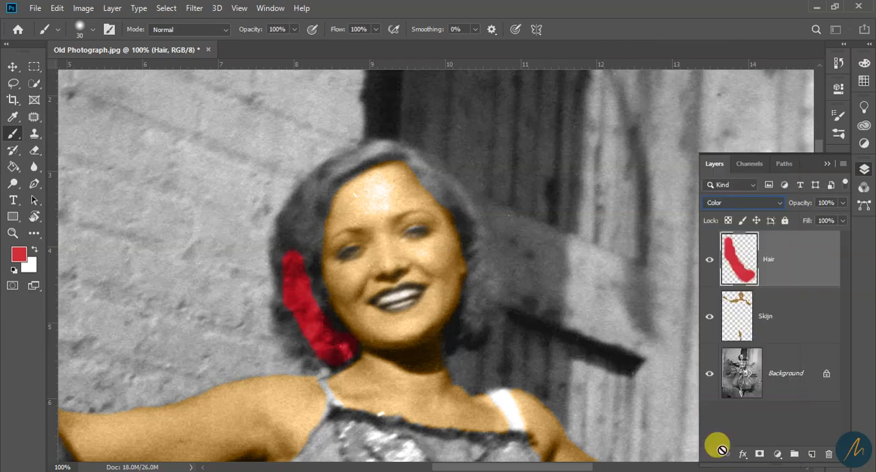
{"action": "mouse_move", "coordinate": [306, 272]}
{"action": "left_mouse_down"}
{"action": "mouse_move", "coordinate": [311, 237]}
{"action": "mouse_move", "coordinate": [304, 260]}
{"action": "mouse_move", "coordinate": [297, 242]}
{"action": "mouse_move", "coordinate": [307, 208]}
{"action": "mouse_move", "coordinate": [289, 250]}
{"action": "left_mouse_up"}
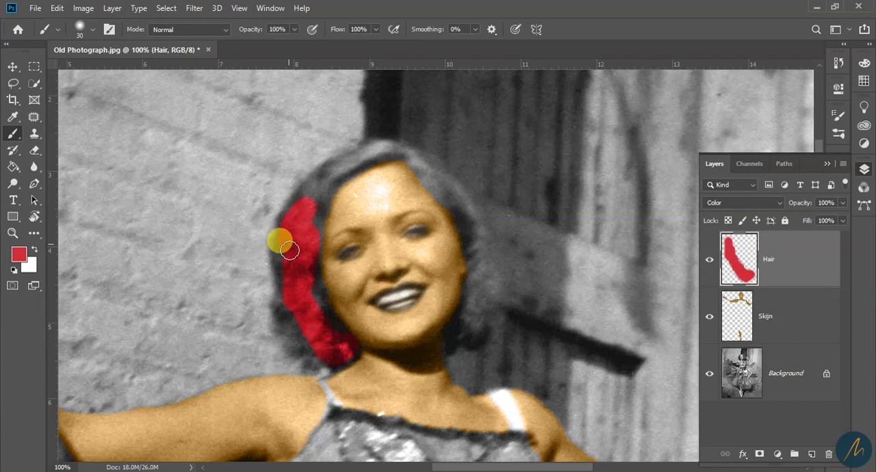
{"action": "left_click_drag", "start_coordinate": [287, 290], "coordinate": [293, 315]}
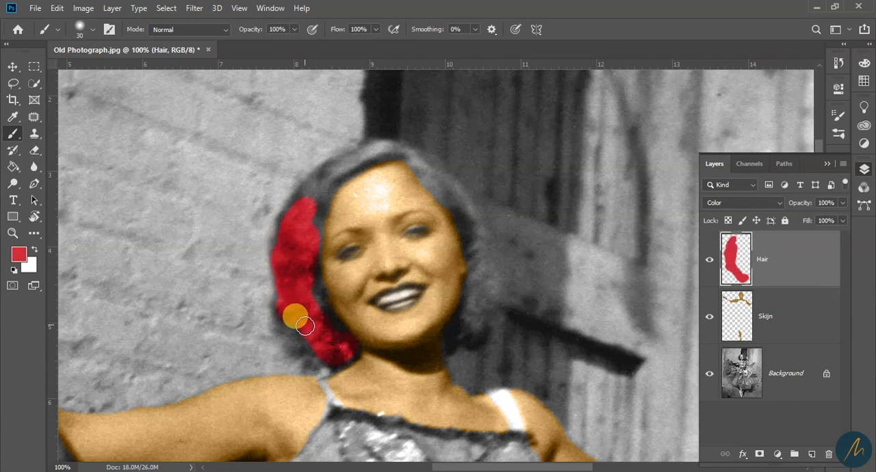
Set the brush hardness to 16% and fill the hair beside the cheek with red up to the edge of the face
{"action": "left_click", "coordinate": [91, 31]}
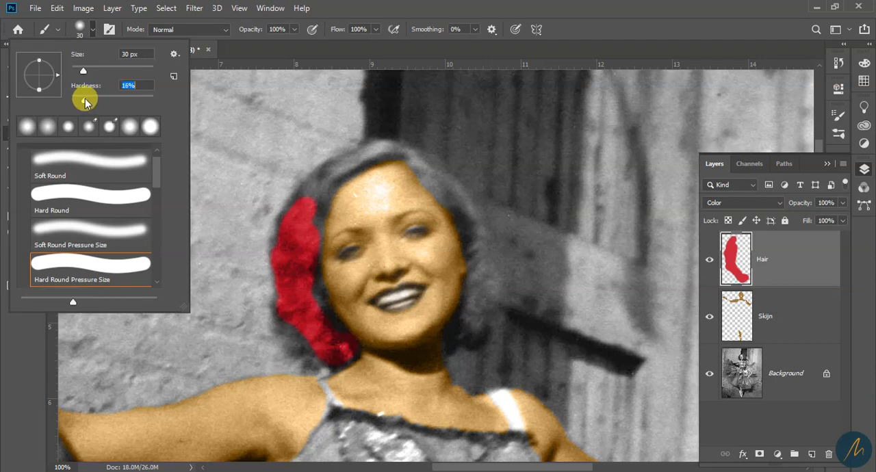
{"action": "left_click", "coordinate": [468, 5]}
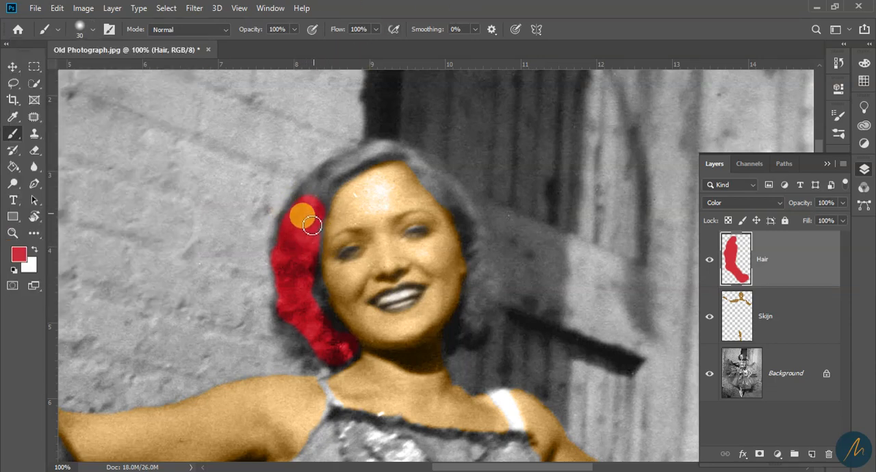
{"action": "mouse_move", "coordinate": [317, 219]}
{"action": "left_mouse_down"}
{"action": "mouse_move", "coordinate": [313, 295]}
{"action": "mouse_move", "coordinate": [312, 286]}
{"action": "mouse_move", "coordinate": [322, 295]}
{"action": "mouse_move", "coordinate": [320, 313]}
{"action": "mouse_move", "coordinate": [348, 356]}
{"action": "left_mouse_up"}
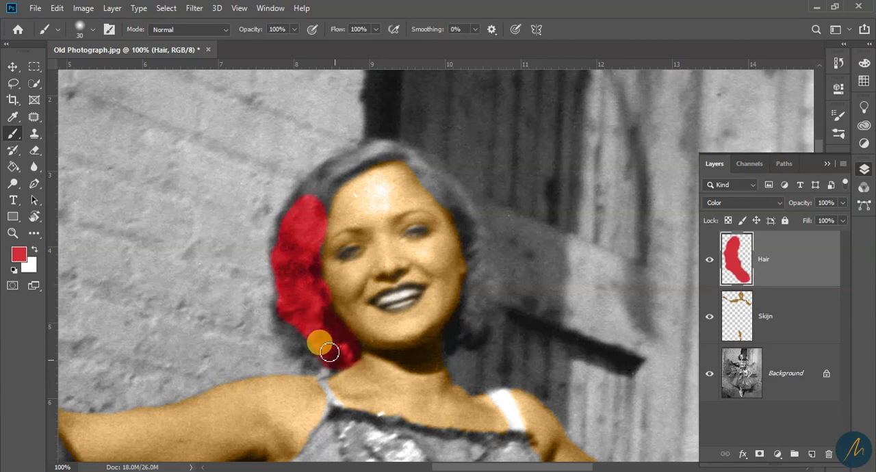
{"action": "mouse_move", "coordinate": [322, 350]}
{"action": "left_mouse_down"}
{"action": "mouse_move", "coordinate": [300, 336]}
{"action": "mouse_move", "coordinate": [289, 276]}
{"action": "mouse_move", "coordinate": [308, 213]}
{"action": "left_mouse_up"}
Lower the brush hardness and paint red over the remaining hair, across the top of the head and down the other side
{"action": "left_click", "coordinate": [89, 27]}
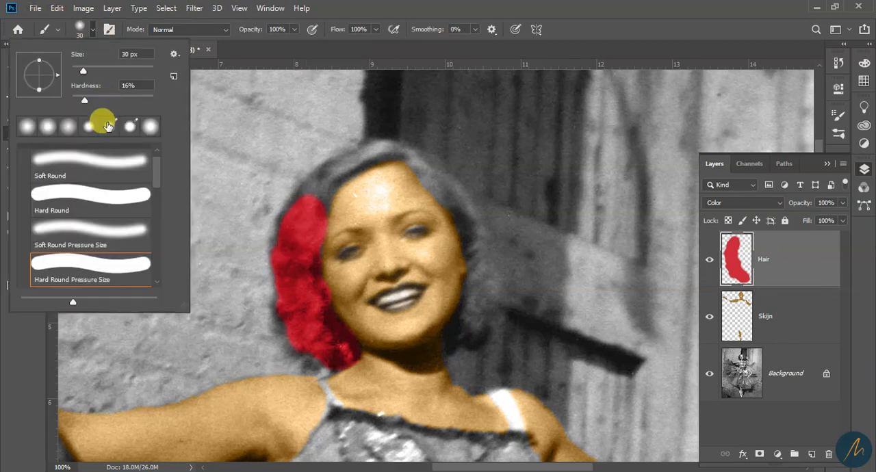
{"action": "left_click_drag", "start_coordinate": [80, 99], "coordinate": [76, 99]}
{"action": "left_click", "coordinate": [492, 34]}
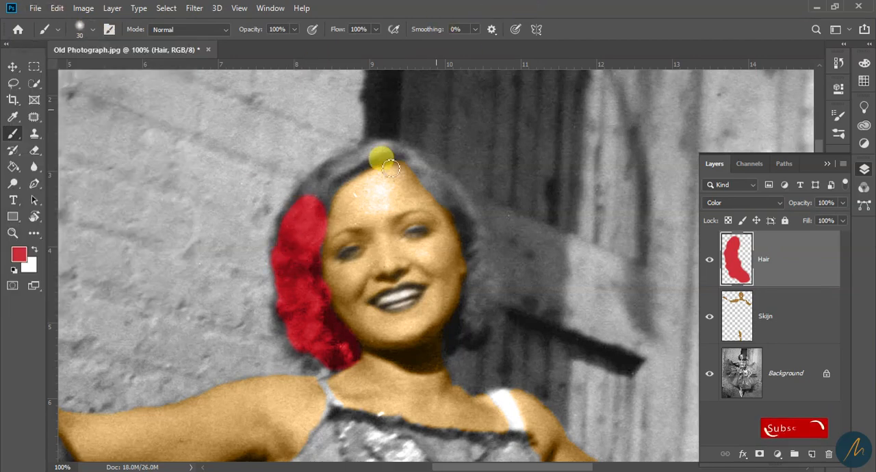
{"action": "mouse_move", "coordinate": [284, 306]}
{"action": "left_mouse_down"}
{"action": "mouse_move", "coordinate": [281, 264]}
{"action": "mouse_move", "coordinate": [290, 221]}
{"action": "mouse_move", "coordinate": [327, 185]}
{"action": "mouse_move", "coordinate": [320, 211]}
{"action": "mouse_move", "coordinate": [334, 173]}
{"action": "mouse_move", "coordinate": [307, 193]}
{"action": "mouse_move", "coordinate": [329, 183]}
{"action": "mouse_move", "coordinate": [321, 203]}
{"action": "mouse_move", "coordinate": [377, 154]}
{"action": "mouse_move", "coordinate": [389, 154]}
{"action": "mouse_move", "coordinate": [347, 173]}
{"action": "mouse_move", "coordinate": [431, 176]}
{"action": "mouse_move", "coordinate": [412, 159]}
{"action": "mouse_move", "coordinate": [451, 192]}
{"action": "mouse_move", "coordinate": [483, 290]}
{"action": "mouse_move", "coordinate": [475, 329]}
{"action": "left_mouse_up"}
{"action": "left_click", "coordinate": [315, 212]}
{"action": "left_click_drag", "start_coordinate": [315, 212], "coordinate": [322, 342]}
{"action": "mouse_move", "coordinate": [477, 287]}
{"action": "left_mouse_down"}
{"action": "mouse_move", "coordinate": [464, 340]}
{"action": "mouse_move", "coordinate": [457, 335]}
{"action": "left_mouse_up"}
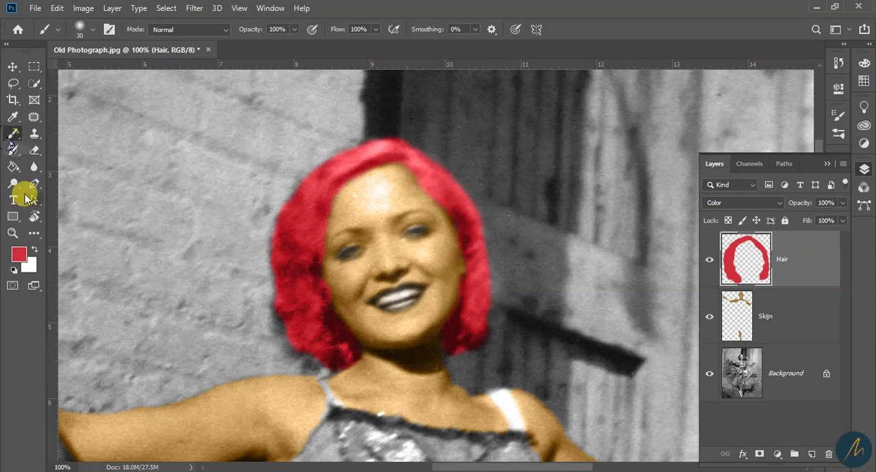
Soften the red along the face and hairline with a 40 px Eraser at 18% opacity
{"action": "key", "text": "x"}
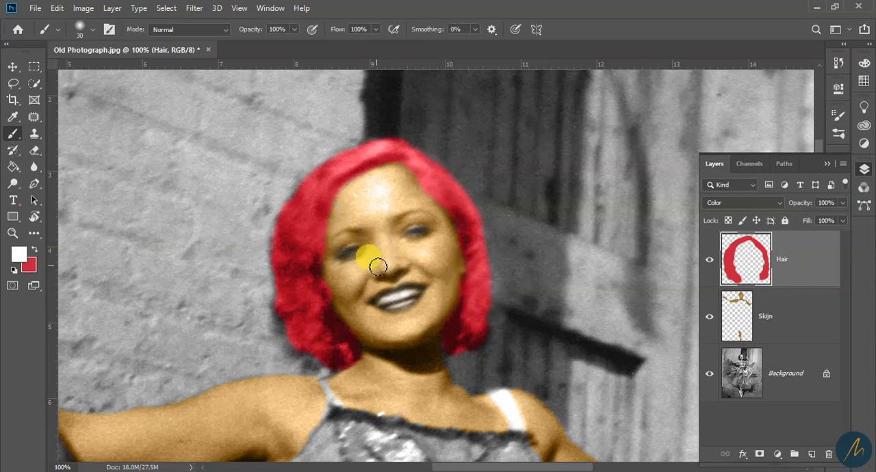
{"action": "key", "text": "e"}
{"action": "mouse_move", "coordinate": [340, 246]}
{"action": "left_mouse_down"}
{"action": "mouse_move", "coordinate": [332, 278]}
{"action": "mouse_move", "coordinate": [345, 317]}
{"action": "mouse_move", "coordinate": [371, 345]}
{"action": "left_mouse_up"}
{"action": "left_click_drag", "start_coordinate": [419, 182], "coordinate": [446, 217]}
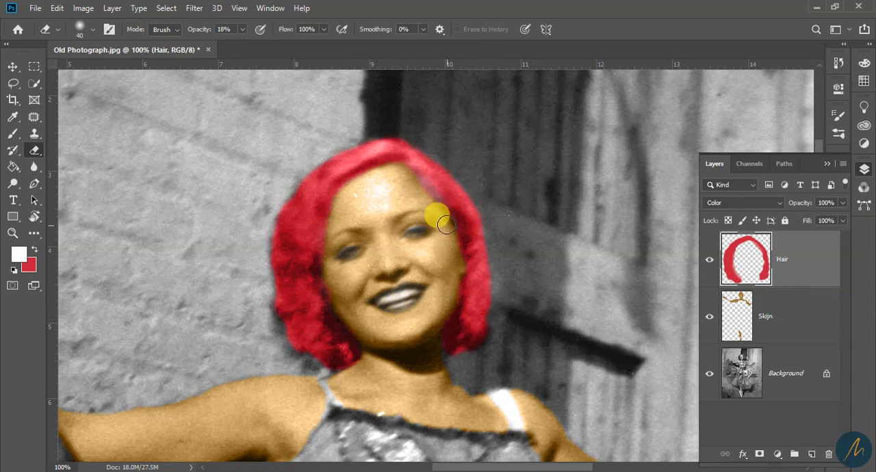
{"action": "left_click_drag", "start_coordinate": [345, 190], "coordinate": [328, 232]}
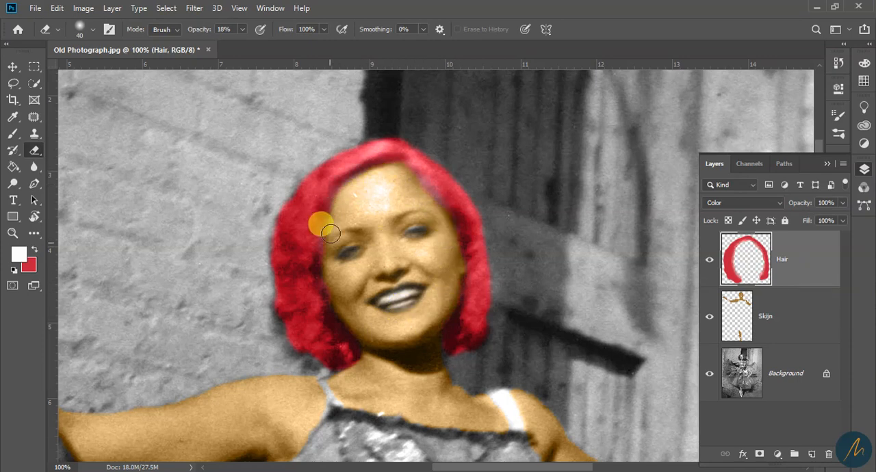
Set the Eraser opacity to 25% and fade the red along the hair's edges further
{"action": "left_click_drag", "start_coordinate": [239, 31], "coordinate": [246, 46]}
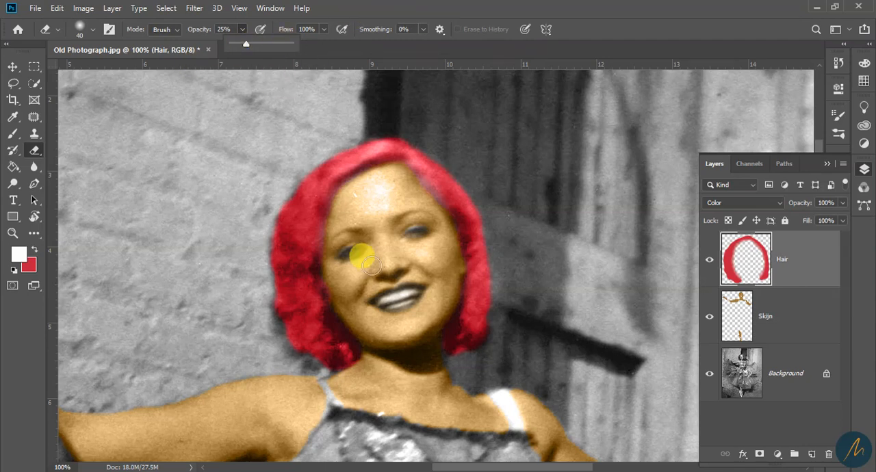
{"action": "left_click", "coordinate": [337, 232]}
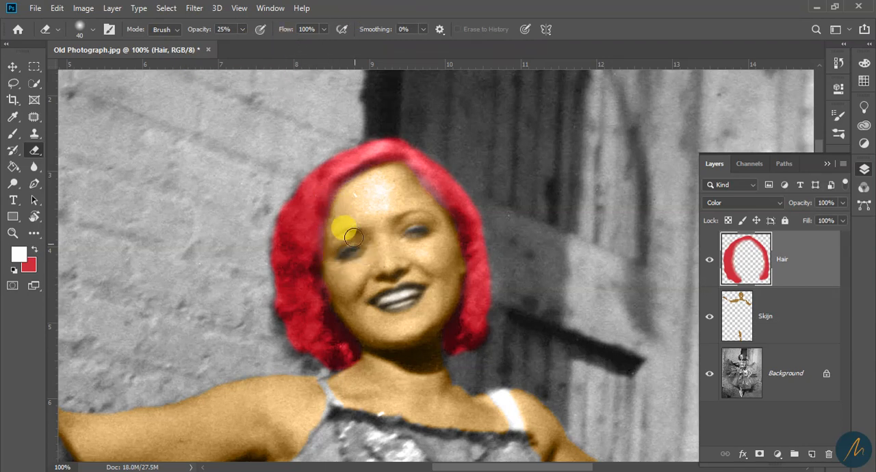
{"action": "mouse_move", "coordinate": [394, 172]}
{"action": "left_mouse_down"}
{"action": "mouse_move", "coordinate": [368, 175]}
{"action": "mouse_move", "coordinate": [391, 172]}
{"action": "left_mouse_up"}
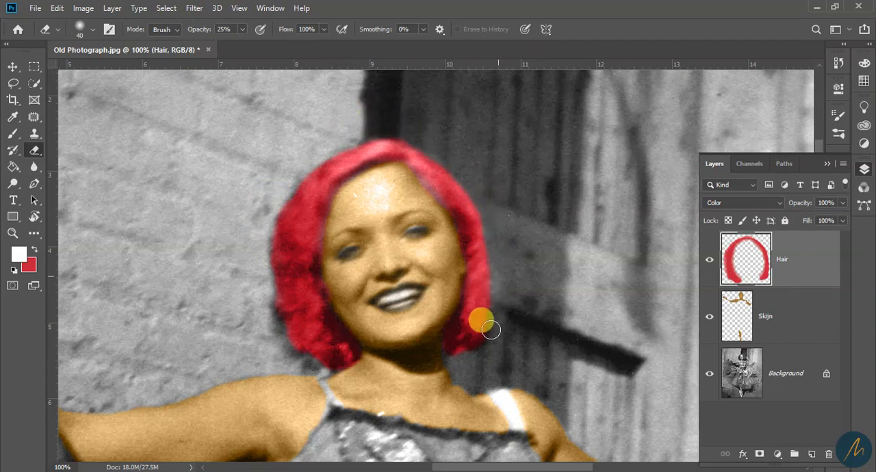
Restore red as the foreground color, set the brush hardness to 0%, and repaint the hair along both sides of the face
{"action": "key", "text": "b"}
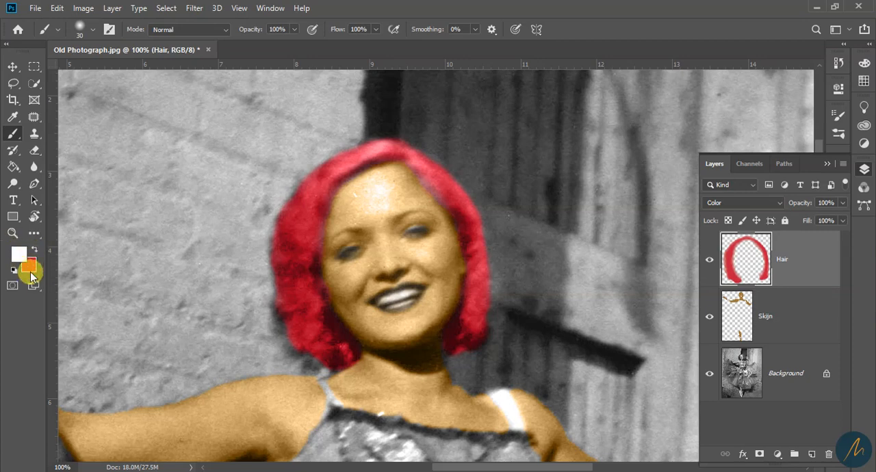
{"action": "key", "text": "x"}
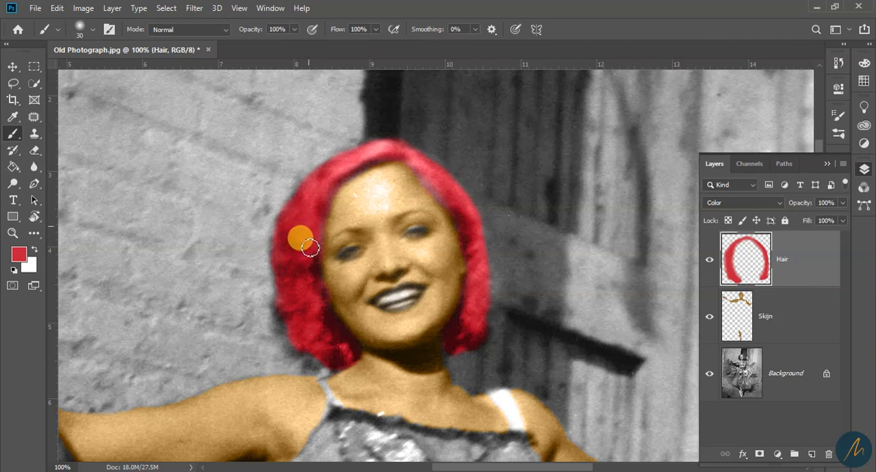
{"action": "mouse_move", "coordinate": [384, 178]}
{"action": "left_mouse_down"}
{"action": "mouse_move", "coordinate": [428, 176]}
{"action": "mouse_move", "coordinate": [482, 242]}
{"action": "mouse_move", "coordinate": [437, 183]}
{"action": "mouse_move", "coordinate": [464, 207]}
{"action": "mouse_move", "coordinate": [435, 183]}
{"action": "left_mouse_up"}
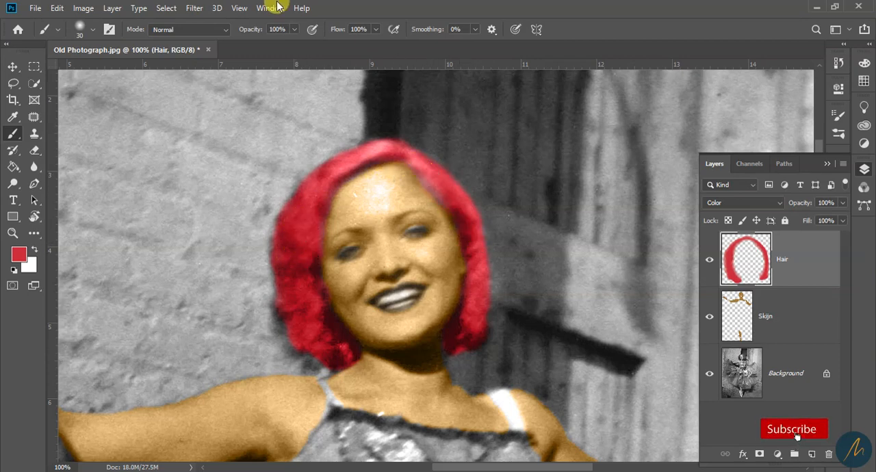
{"action": "left_click", "coordinate": [91, 31]}
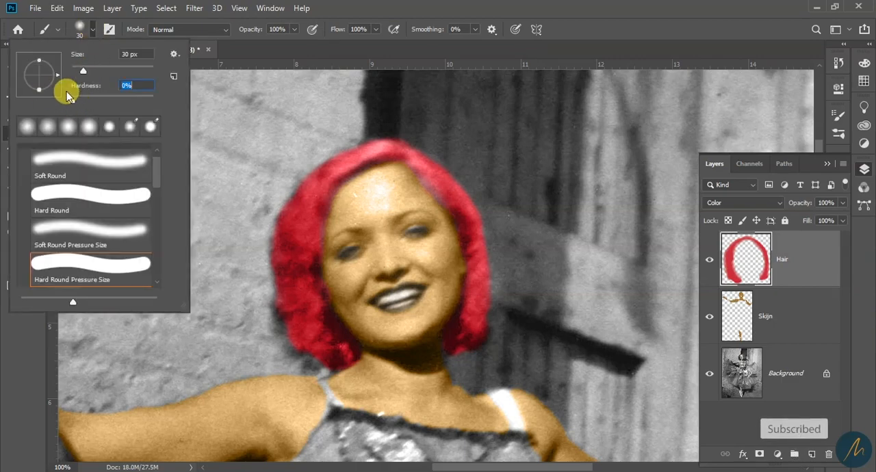
{"action": "left_click", "coordinate": [94, 157]}
{"action": "left_click", "coordinate": [561, 6]}
{"action": "mouse_move", "coordinate": [430, 177]}
{"action": "left_mouse_down"}
{"action": "mouse_move", "coordinate": [475, 219]}
{"action": "mouse_move", "coordinate": [479, 339]}
{"action": "left_mouse_up"}
{"action": "mouse_move", "coordinate": [305, 198]}
{"action": "left_mouse_down"}
{"action": "mouse_move", "coordinate": [283, 288]}
{"action": "mouse_move", "coordinate": [285, 245]}
{"action": "mouse_move", "coordinate": [280, 264]}
{"action": "mouse_move", "coordinate": [296, 296]}
{"action": "mouse_move", "coordinate": [313, 299]}
{"action": "mouse_move", "coordinate": [307, 247]}
{"action": "mouse_move", "coordinate": [317, 231]}
{"action": "mouse_move", "coordinate": [310, 305]}
{"action": "mouse_move", "coordinate": [341, 356]}
{"action": "mouse_move", "coordinate": [329, 332]}
{"action": "mouse_move", "coordinate": [343, 347]}
{"action": "mouse_move", "coordinate": [337, 328]}
{"action": "mouse_move", "coordinate": [306, 293]}
{"action": "mouse_move", "coordinate": [311, 315]}
{"action": "mouse_move", "coordinate": [333, 327]}
{"action": "mouse_move", "coordinate": [345, 315]}
{"action": "mouse_move", "coordinate": [334, 286]}
{"action": "mouse_move", "coordinate": [348, 304]}
{"action": "mouse_move", "coordinate": [332, 283]}
{"action": "mouse_move", "coordinate": [349, 310]}
{"action": "mouse_move", "coordinate": [339, 285]}
{"action": "mouse_move", "coordinate": [340, 306]}
{"action": "mouse_move", "coordinate": [322, 217]}
{"action": "mouse_move", "coordinate": [337, 236]}
{"action": "mouse_move", "coordinate": [319, 247]}
{"action": "mouse_move", "coordinate": [337, 263]}
{"action": "left_mouse_up"}
Touch up the red at the right-hand temple and soften its inner edge with the Eraser at 25% opacity
{"action": "key", "text": "e"}
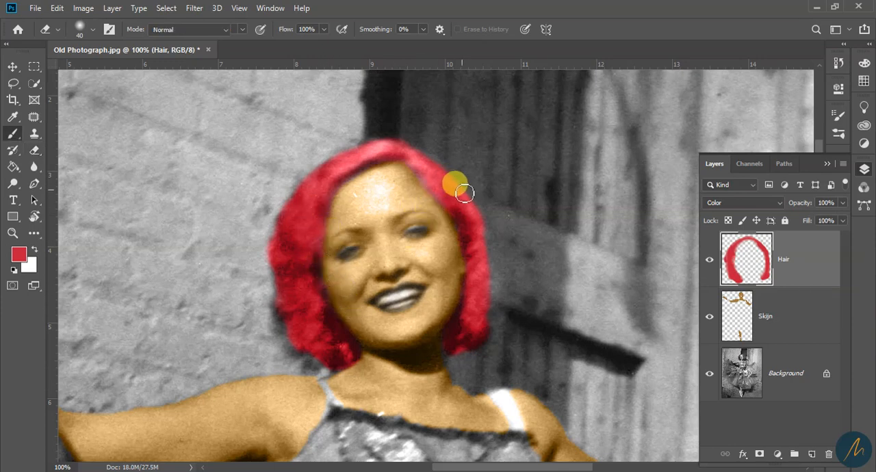
{"action": "key", "text": "b"}
{"action": "left_click_drag", "start_coordinate": [453, 185], "coordinate": [443, 196]}
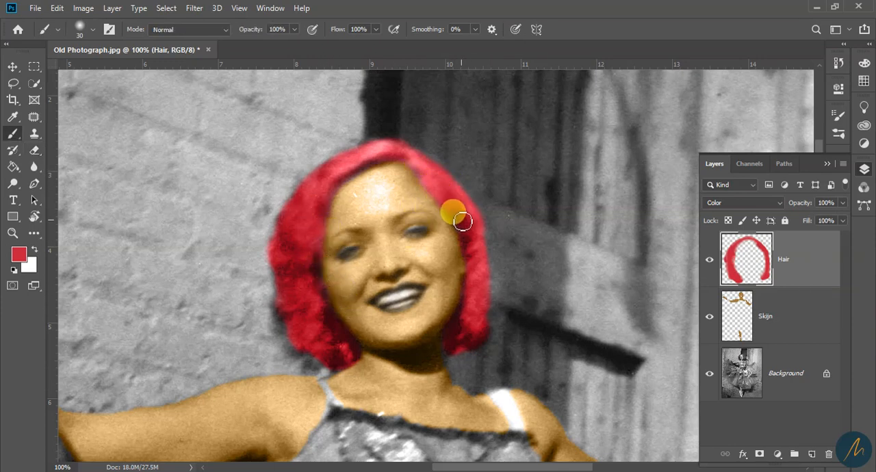
{"action": "left_click_drag", "start_coordinate": [464, 244], "coordinate": [446, 235]}
{"action": "key", "text": "e"}
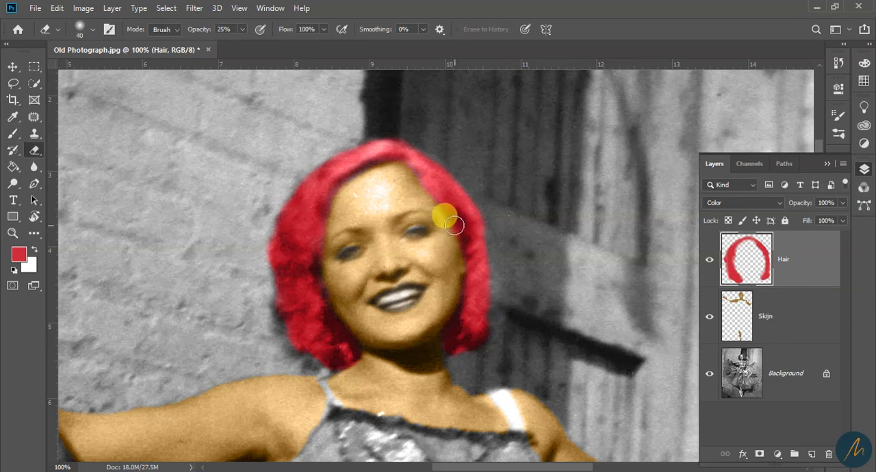
{"action": "left_click_drag", "start_coordinate": [448, 229], "coordinate": [426, 190]}
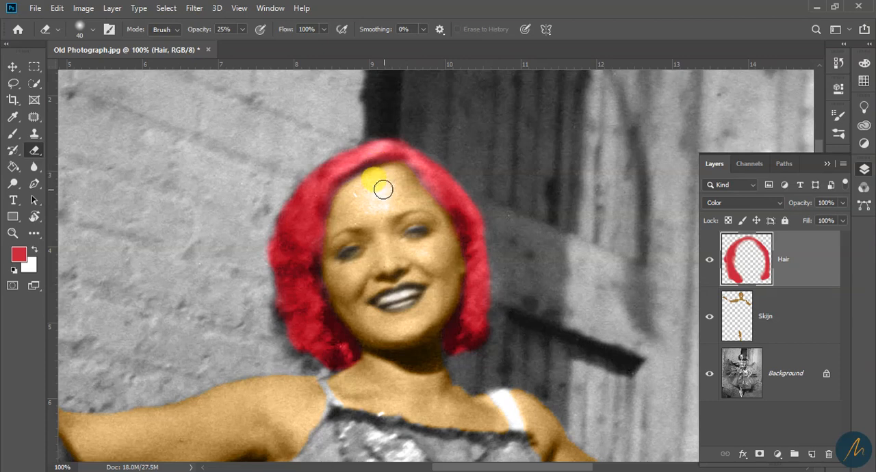
Paint red along the left-hand hairline from the forehead down to the temple with the 30 px brush
{"action": "key", "text": "b"}
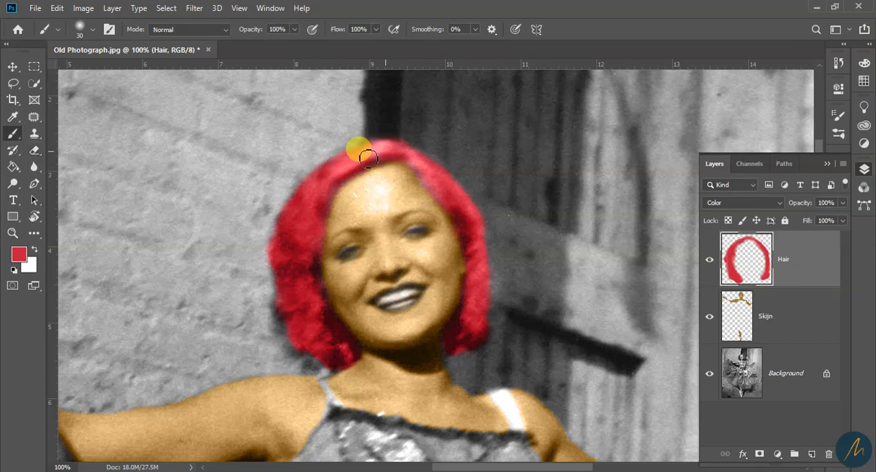
{"action": "left_click_drag", "start_coordinate": [334, 191], "coordinate": [327, 245]}
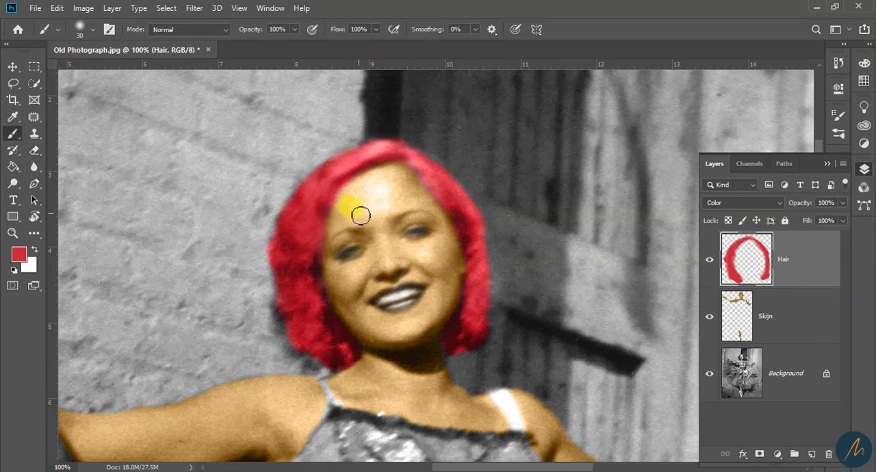
{"action": "key", "text": "x"}
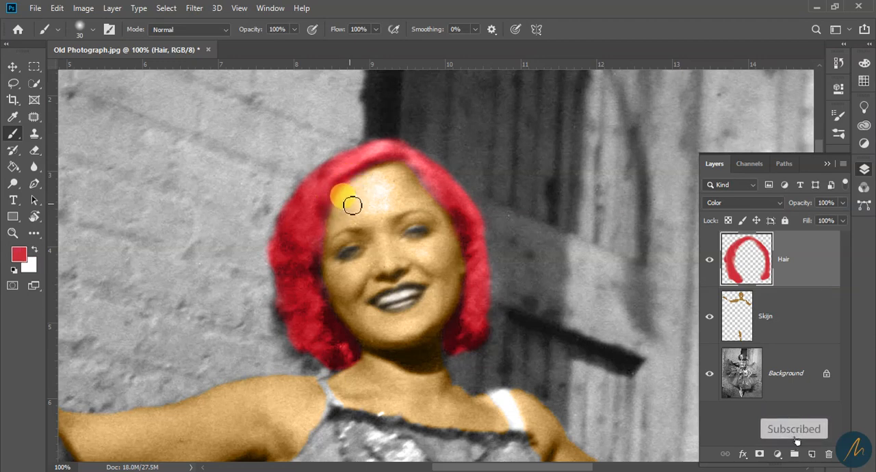
{"action": "key", "text": "e"}
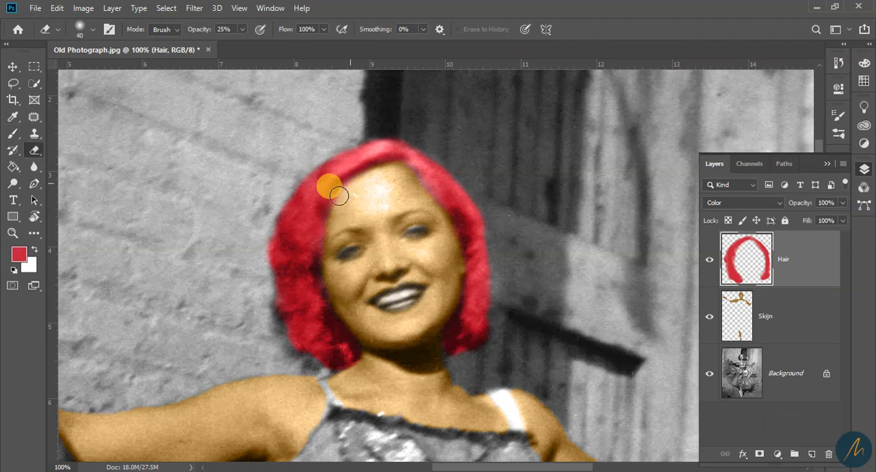
Fill the lower curls on both sides of the neck with red, using the 30 px brush
{"action": "key", "text": "z"}
{"action": "left_click", "coordinate": [373, 314], "text": "alt"}
{"action": "left_click", "coordinate": [374, 314], "text": "alt"}
{"action": "left_click", "coordinate": [389, 352]}
{"action": "left_click", "coordinate": [353, 285]}
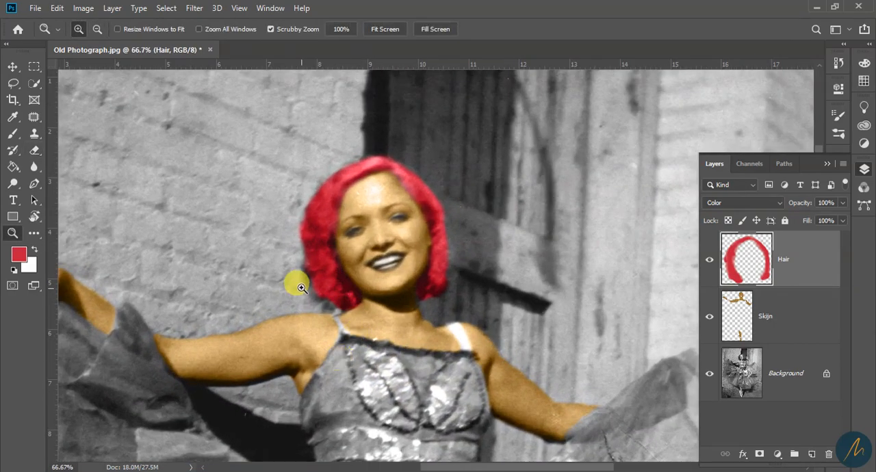
{"action": "left_click", "coordinate": [299, 293]}
{"action": "key", "text": "b"}
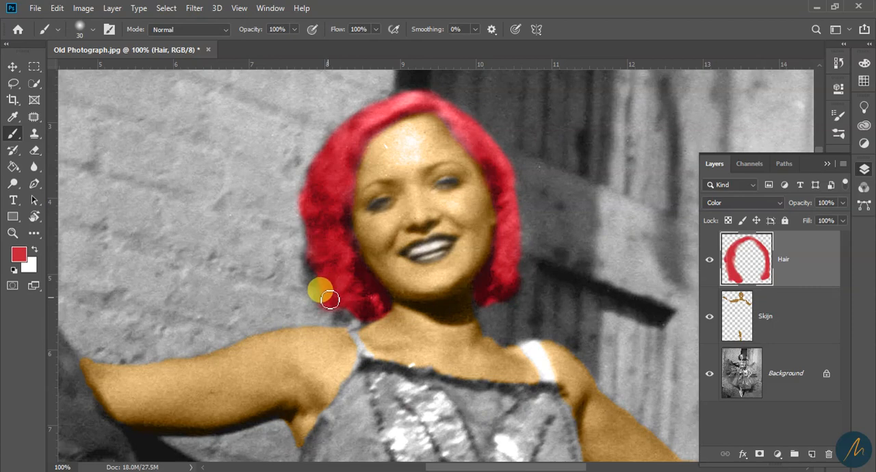
{"action": "mouse_move", "coordinate": [318, 264]}
{"action": "left_mouse_down"}
{"action": "mouse_move", "coordinate": [324, 284]}
{"action": "mouse_move", "coordinate": [366, 310]}
{"action": "mouse_move", "coordinate": [385, 303]}
{"action": "left_mouse_up"}
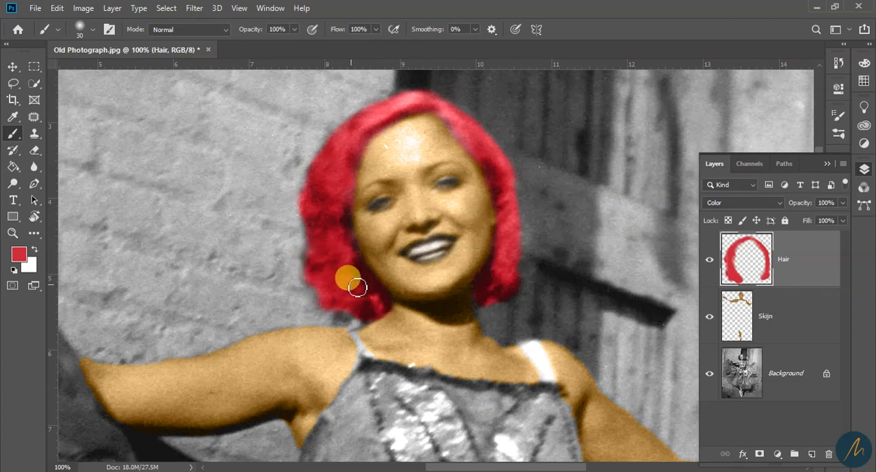
{"action": "left_click_drag", "start_coordinate": [503, 289], "coordinate": [492, 283]}
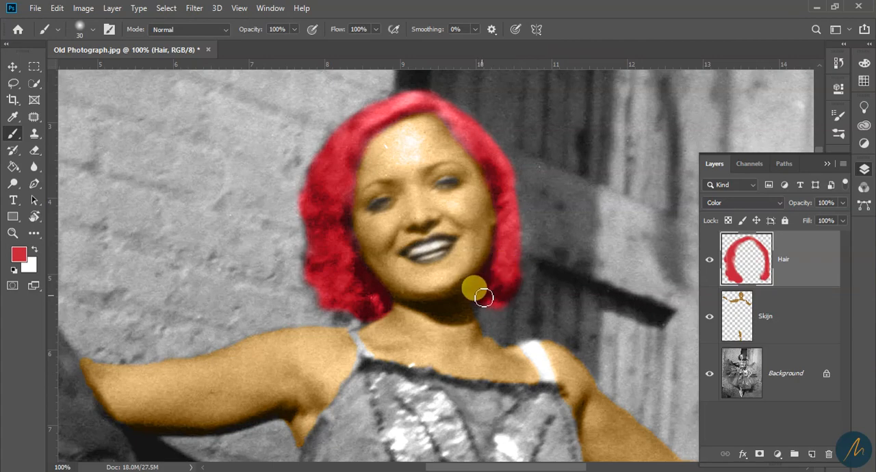
Examine the colored hair and skin across the whole photograph, from the dancer's head down to her feet and back to the dress
{"action": "key", "text": "z"}
{"action": "left_click", "coordinate": [401, 230], "text": "alt"}
{"action": "left_click", "coordinate": [448, 359], "text": "alt"}
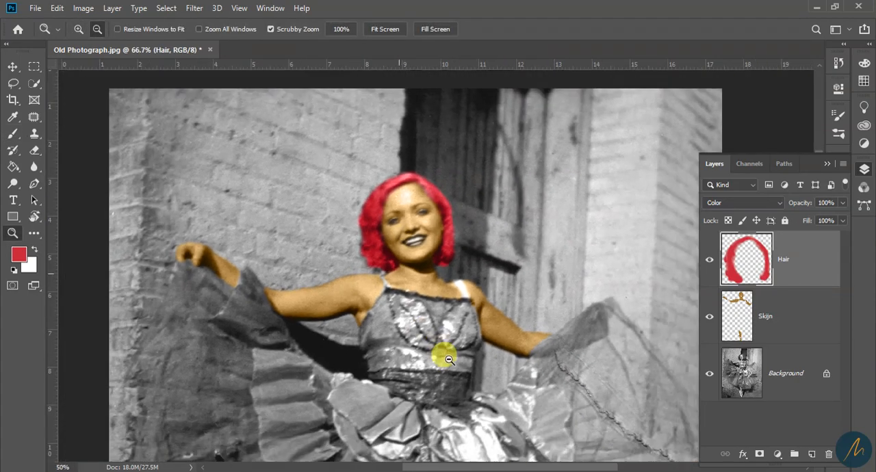
{"action": "left_click", "coordinate": [440, 319], "text": "alt"}
{"action": "left_click", "coordinate": [432, 389], "text": "alt"}
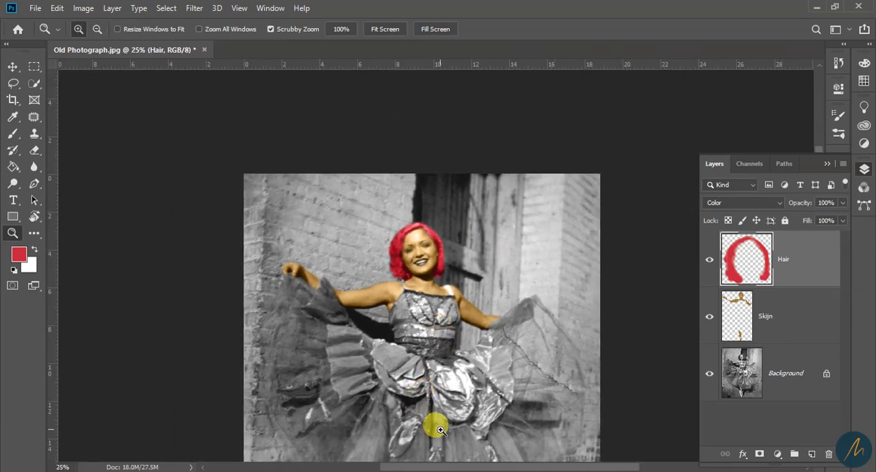
{"action": "left_click_drag", "start_coordinate": [458, 410], "coordinate": [506, 106]}
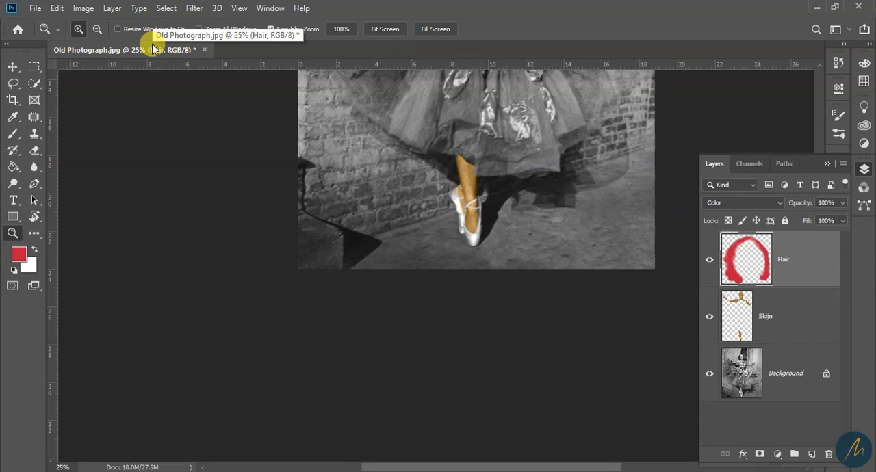
{"action": "left_click_drag", "start_coordinate": [583, 234], "coordinate": [492, 445]}
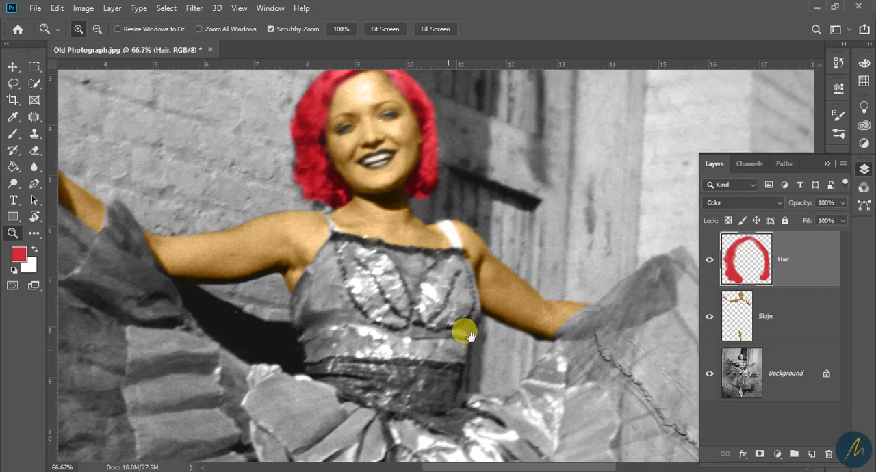
Add a new layer above the Hair layer and name it Dress
{"action": "left_click_drag", "start_coordinate": [439, 373], "coordinate": [512, 163]}
{"action": "left_click", "coordinate": [437, 243], "text": "alt"}
{"action": "left_click", "coordinate": [437, 243], "text": "alt"}
{"action": "left_click", "coordinate": [438, 244], "text": "alt"}
{"action": "left_click_drag", "start_coordinate": [547, 279], "coordinate": [558, 339]}
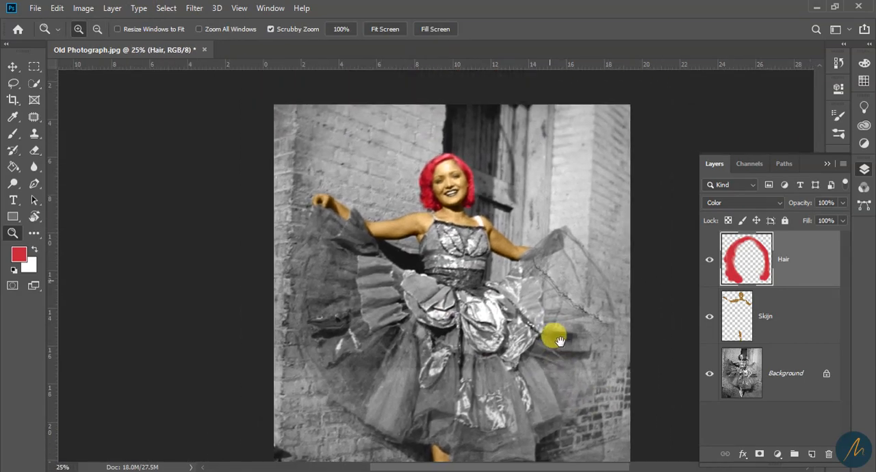
{"action": "left_click_drag", "start_coordinate": [485, 290], "coordinate": [449, 195]}
{"action": "left_click_drag", "start_coordinate": [446, 155], "coordinate": [449, 197]}
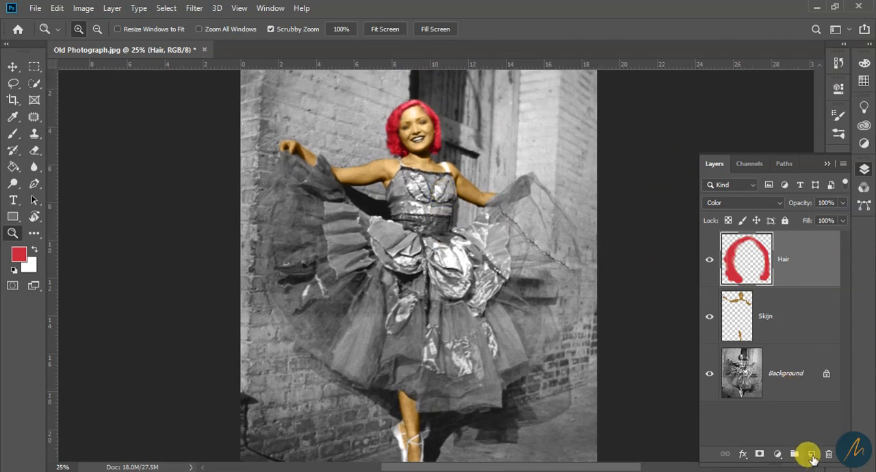
{"action": "left_click", "coordinate": [811, 454]}
{"action": "double_click", "coordinate": [780, 261]}
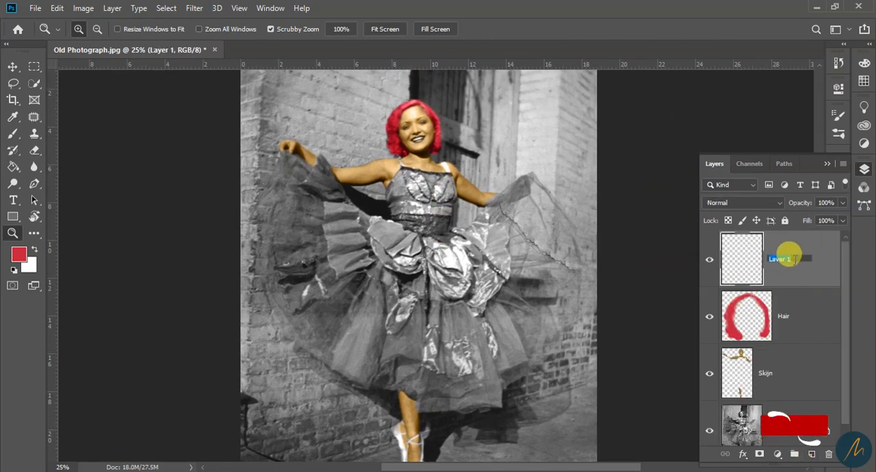
{"action": "type", "text": "DRess"}
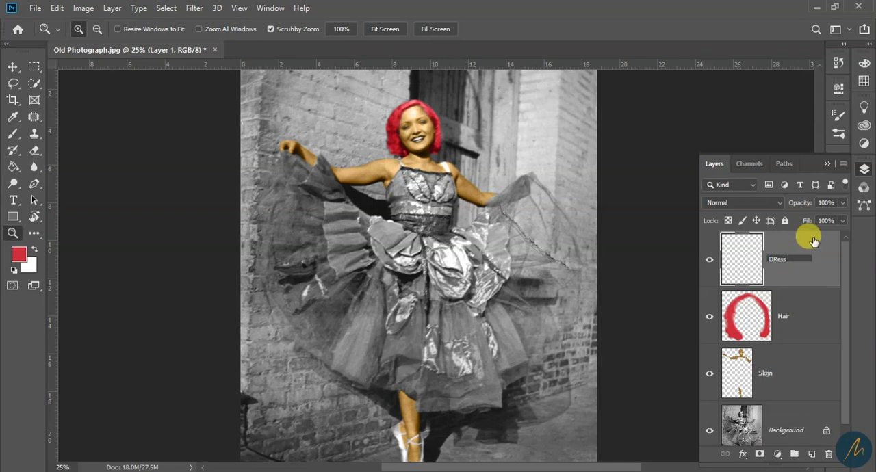
{"action": "key", "text": "Return"}
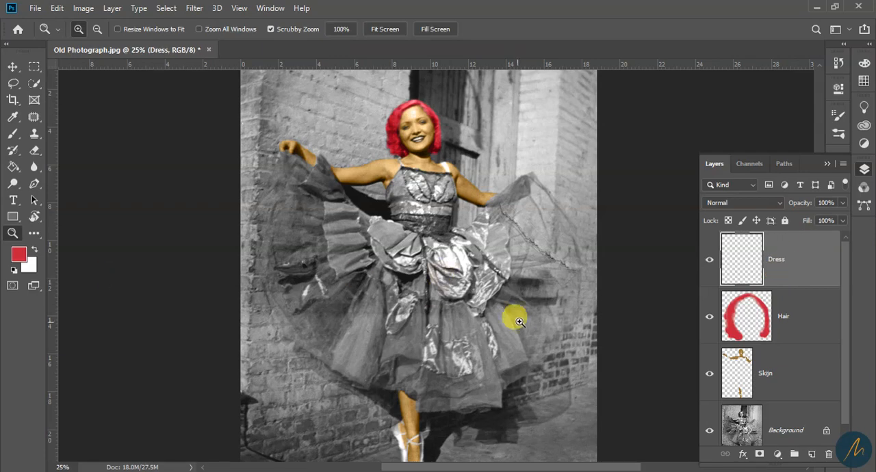
Set the foreground color to a light turquoise, about #35cfd4
{"action": "scroll", "coordinate": [522, 317], "scroll_direction": "down", "scroll_amount": 2}
{"action": "scroll", "coordinate": [530, 299], "scroll_direction": "up", "scroll_amount": 2}
{"action": "left_click", "coordinate": [489, 306]}
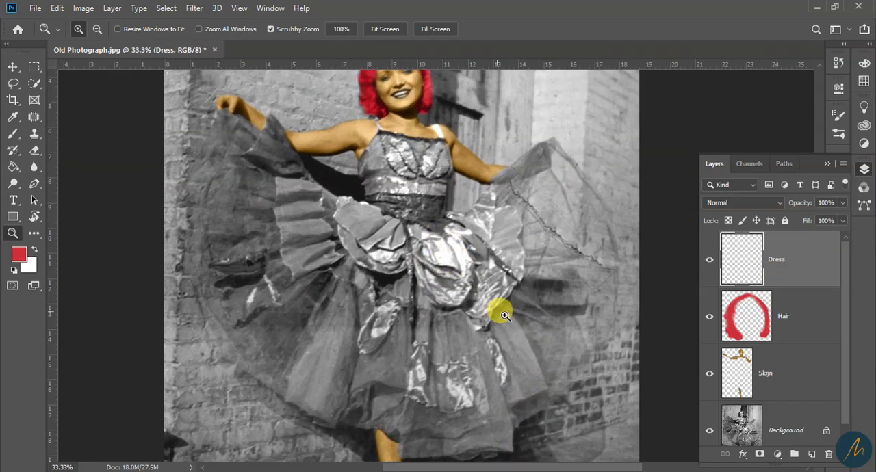
{"action": "scroll", "coordinate": [510, 286], "scroll_direction": "down", "scroll_amount": 2}
{"action": "left_click", "coordinate": [20, 255]}
{"action": "left_click_drag", "start_coordinate": [470, 250], "coordinate": [469, 180]}
{"action": "left_click_drag", "start_coordinate": [431, 151], "coordinate": [433, 132]}
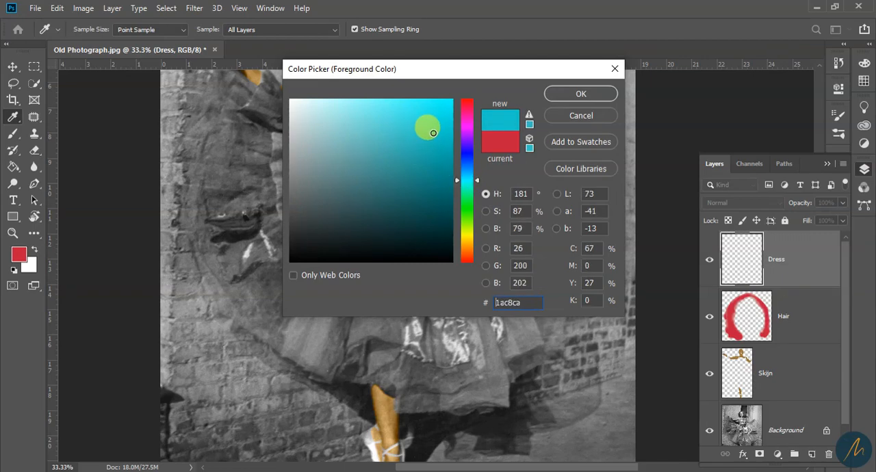
{"action": "left_click", "coordinate": [589, 93]}
{"action": "key", "text": "z"}
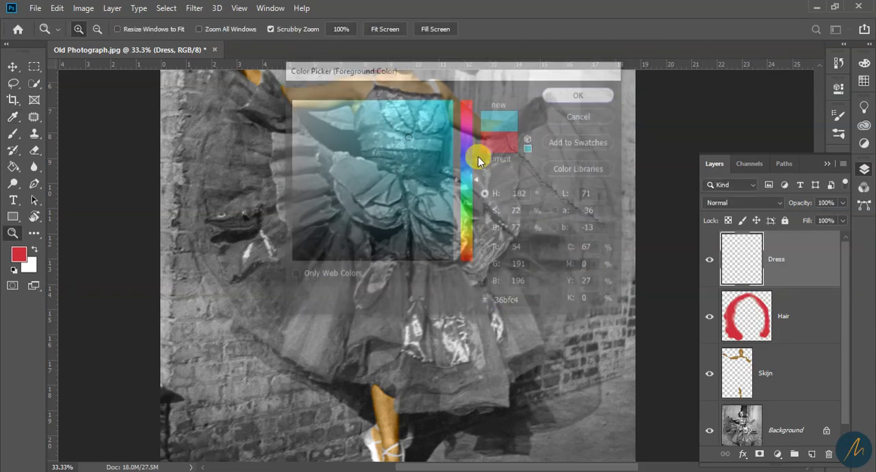
{"action": "left_click", "coordinate": [18, 252]}
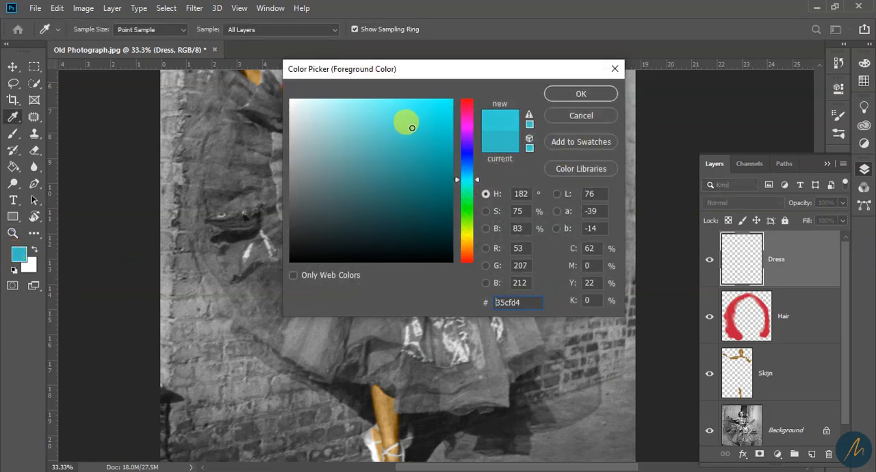
{"action": "left_click", "coordinate": [593, 99]}
Paint turquoise strokes on the left-hand part of the skirt with a 90 px brush and set the Dress layer's blend mode to Color
{"action": "scroll", "coordinate": [463, 276], "scroll_direction": "right", "scroll_amount": 1}
{"action": "key", "text": "b"}
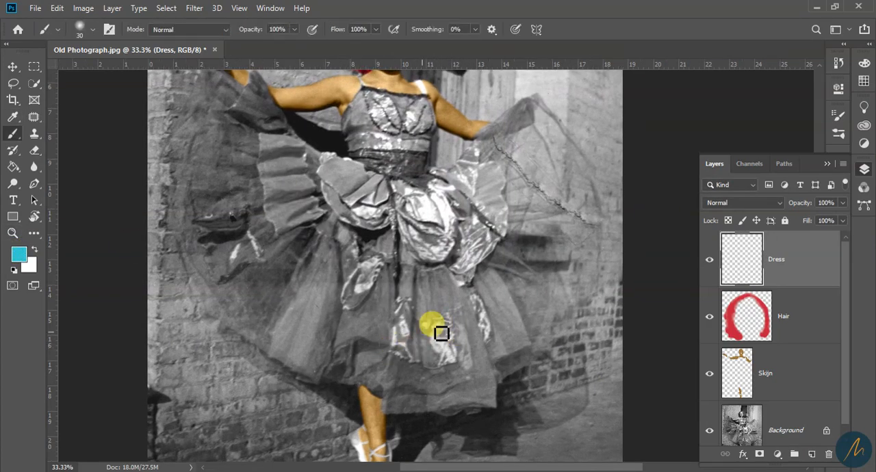
{"action": "key", "text": "bracketright"}
{"action": "key", "text": "bracketright"}
{"action": "key", "text": "bracketright"}
{"action": "key", "text": "bracketright"}
{"action": "key", "text": "bracketright"}
{"action": "mouse_move", "coordinate": [291, 310]}
{"action": "left_mouse_down"}
{"action": "mouse_move", "coordinate": [313, 282]}
{"action": "mouse_move", "coordinate": [315, 325]}
{"action": "mouse_move", "coordinate": [289, 349]}
{"action": "mouse_move", "coordinate": [266, 338]}
{"action": "left_mouse_up"}
{"action": "key", "text": "bracketright"}
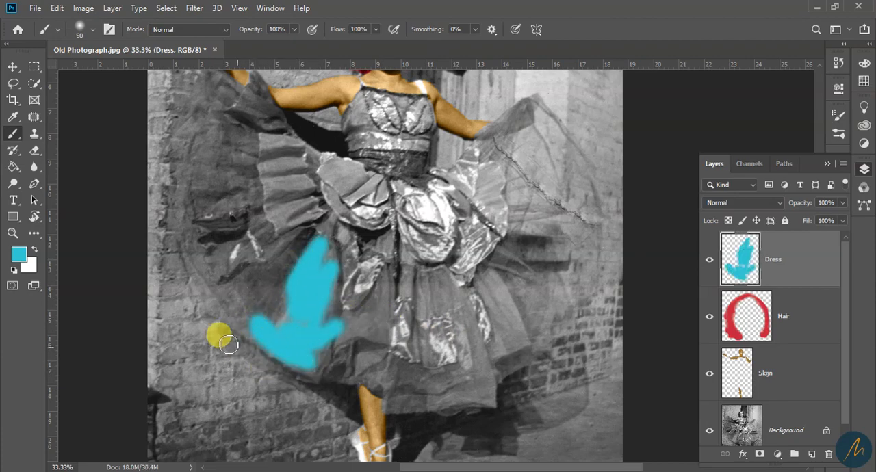
{"action": "mouse_move", "coordinate": [271, 301]}
{"action": "left_mouse_down"}
{"action": "mouse_move", "coordinate": [244, 267]}
{"action": "mouse_move", "coordinate": [278, 294]}
{"action": "left_mouse_up"}
{"action": "left_click", "coordinate": [743, 203]}
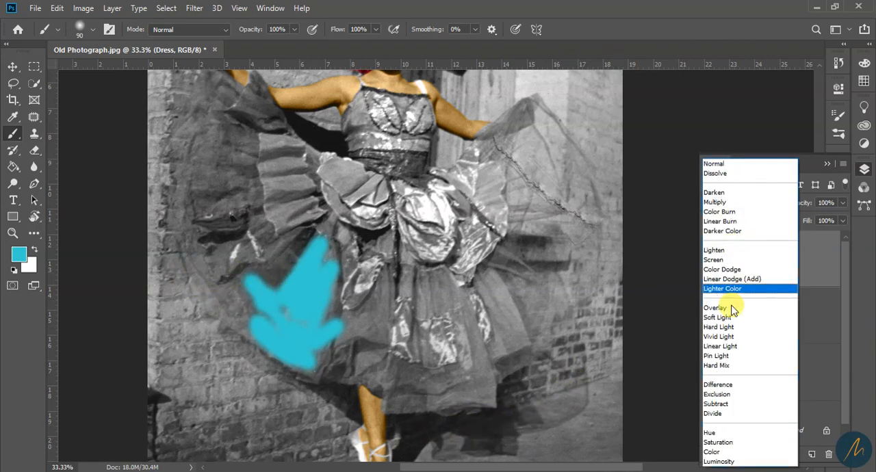
{"action": "left_click", "coordinate": [715, 451]}
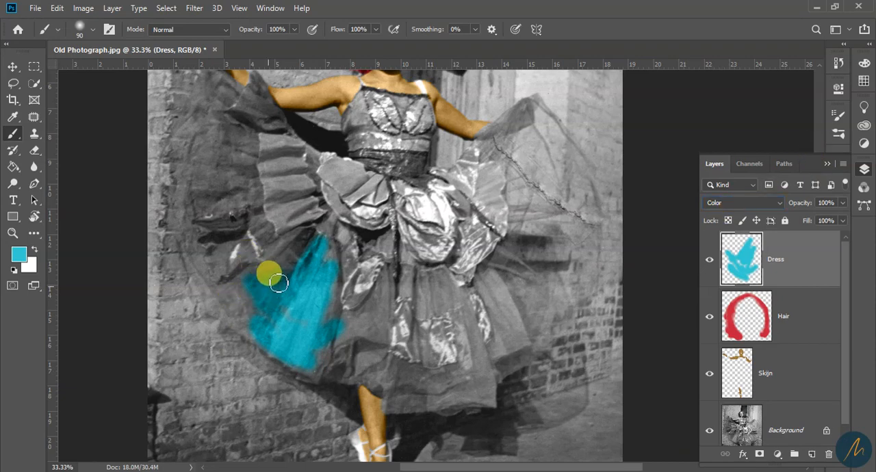
Paint turquoise over the left-hand outer skirt, around the silver flap, and along the hem past the dancer's leg
{"action": "left_click_drag", "start_coordinate": [288, 274], "coordinate": [286, 257]}
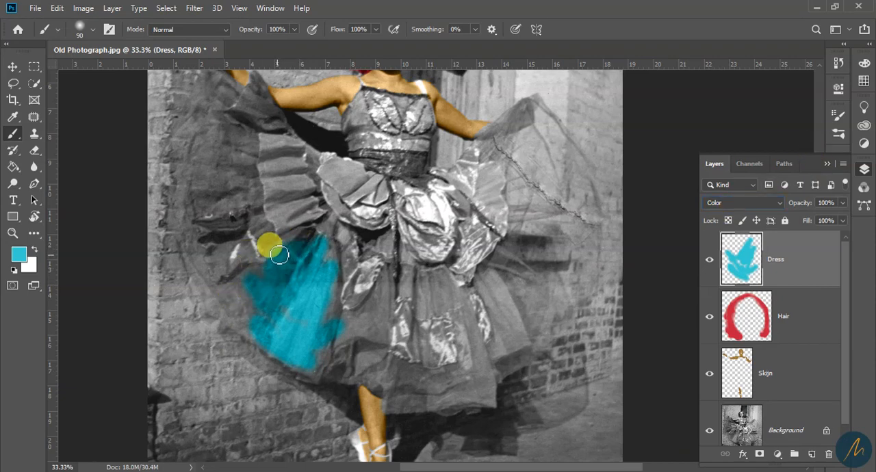
{"action": "mouse_move", "coordinate": [239, 200]}
{"action": "left_mouse_down"}
{"action": "mouse_move", "coordinate": [266, 185]}
{"action": "mouse_move", "coordinate": [212, 198]}
{"action": "mouse_move", "coordinate": [225, 174]}
{"action": "mouse_move", "coordinate": [195, 177]}
{"action": "mouse_move", "coordinate": [204, 141]}
{"action": "mouse_move", "coordinate": [172, 202]}
{"action": "mouse_move", "coordinate": [229, 316]}
{"action": "mouse_move", "coordinate": [223, 308]}
{"action": "mouse_move", "coordinate": [284, 346]}
{"action": "mouse_move", "coordinate": [244, 317]}
{"action": "mouse_move", "coordinate": [255, 286]}
{"action": "mouse_move", "coordinate": [218, 297]}
{"action": "mouse_move", "coordinate": [245, 284]}
{"action": "mouse_move", "coordinate": [270, 315]}
{"action": "mouse_move", "coordinate": [247, 316]}
{"action": "mouse_move", "coordinate": [291, 338]}
{"action": "mouse_move", "coordinate": [302, 315]}
{"action": "mouse_move", "coordinate": [322, 342]}
{"action": "mouse_move", "coordinate": [314, 370]}
{"action": "mouse_move", "coordinate": [299, 366]}
{"action": "mouse_move", "coordinate": [316, 379]}
{"action": "mouse_move", "coordinate": [327, 362]}
{"action": "mouse_move", "coordinate": [323, 376]}
{"action": "mouse_move", "coordinate": [362, 378]}
{"action": "mouse_move", "coordinate": [345, 371]}
{"action": "mouse_move", "coordinate": [373, 329]}
{"action": "mouse_move", "coordinate": [340, 333]}
{"action": "mouse_move", "coordinate": [335, 307]}
{"action": "mouse_move", "coordinate": [324, 317]}
{"action": "mouse_move", "coordinate": [342, 259]}
{"action": "mouse_move", "coordinate": [329, 272]}
{"action": "mouse_move", "coordinate": [325, 258]}
{"action": "mouse_move", "coordinate": [336, 255]}
{"action": "mouse_move", "coordinate": [336, 269]}
{"action": "mouse_move", "coordinate": [357, 264]}
{"action": "mouse_move", "coordinate": [333, 288]}
{"action": "mouse_move", "coordinate": [327, 326]}
{"action": "mouse_move", "coordinate": [369, 315]}
{"action": "mouse_move", "coordinate": [382, 287]}
{"action": "mouse_move", "coordinate": [374, 331]}
{"action": "left_mouse_up"}
{"action": "left_click_drag", "start_coordinate": [377, 361], "coordinate": [390, 377]}
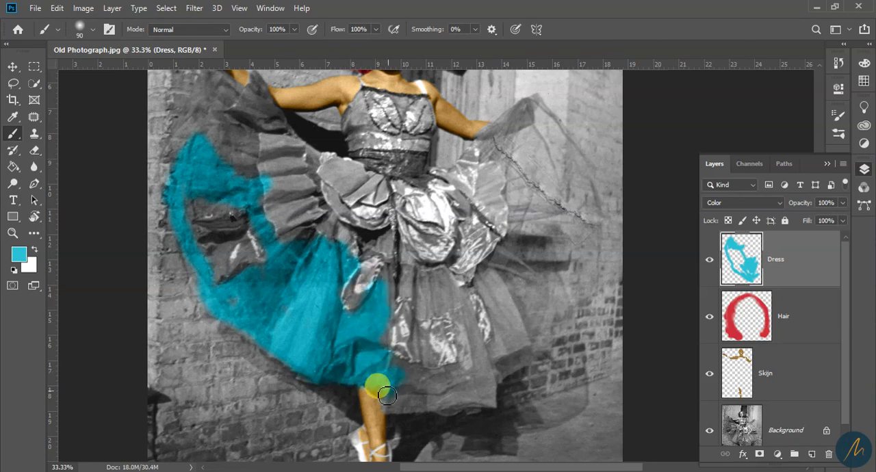
{"action": "mouse_move", "coordinate": [394, 407]}
{"action": "left_mouse_down"}
{"action": "mouse_move", "coordinate": [473, 398]}
{"action": "mouse_move", "coordinate": [456, 404]}
{"action": "left_mouse_up"}
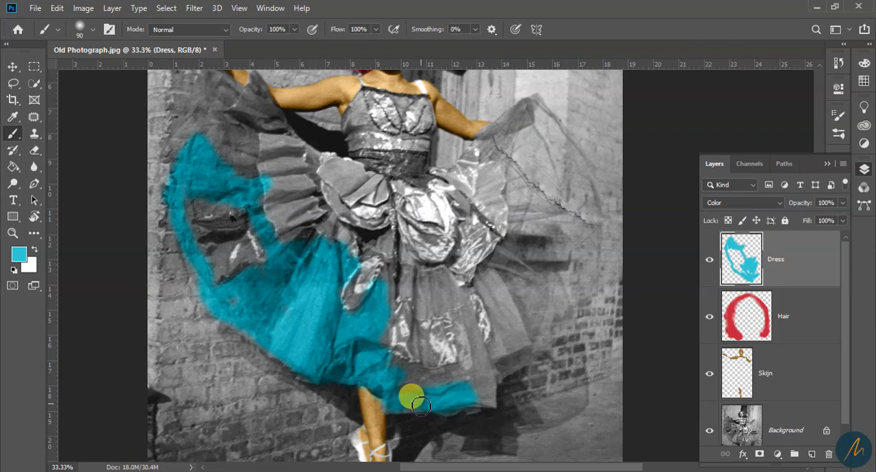
{"action": "mouse_move", "coordinate": [396, 409]}
{"action": "left_mouse_down"}
{"action": "mouse_move", "coordinate": [441, 395]}
{"action": "mouse_move", "coordinate": [422, 385]}
{"action": "mouse_move", "coordinate": [453, 374]}
{"action": "mouse_move", "coordinate": [392, 379]}
{"action": "mouse_move", "coordinate": [396, 367]}
{"action": "mouse_move", "coordinate": [482, 387]}
{"action": "mouse_move", "coordinate": [472, 392]}
{"action": "mouse_move", "coordinate": [491, 400]}
{"action": "mouse_move", "coordinate": [489, 391]}
{"action": "mouse_move", "coordinate": [490, 401]}
{"action": "mouse_move", "coordinate": [450, 410]}
{"action": "mouse_move", "coordinate": [474, 402]}
{"action": "mouse_move", "coordinate": [481, 370]}
{"action": "mouse_move", "coordinate": [453, 299]}
{"action": "mouse_move", "coordinate": [439, 297]}
{"action": "mouse_move", "coordinate": [444, 313]}
{"action": "mouse_move", "coordinate": [423, 312]}
{"action": "mouse_move", "coordinate": [433, 298]}
{"action": "mouse_move", "coordinate": [403, 284]}
{"action": "mouse_move", "coordinate": [447, 275]}
{"action": "mouse_move", "coordinate": [408, 266]}
{"action": "mouse_move", "coordinate": [446, 292]}
{"action": "left_mouse_up"}
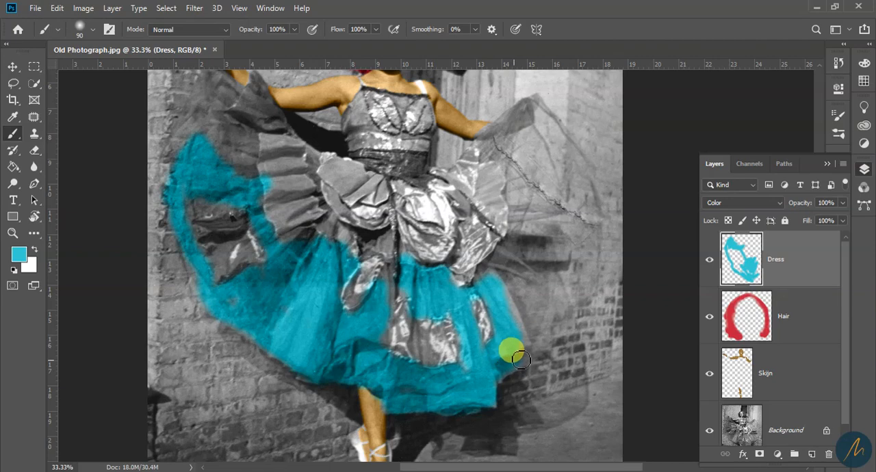
Paint the right-hand side of the skirt turquoise from the hem up to the dancer's hand
{"action": "mouse_move", "coordinate": [520, 356]}
{"action": "left_mouse_down"}
{"action": "mouse_move", "coordinate": [547, 320]}
{"action": "mouse_move", "coordinate": [513, 370]}
{"action": "mouse_move", "coordinate": [536, 311]}
{"action": "mouse_move", "coordinate": [495, 312]}
{"action": "mouse_move", "coordinate": [503, 261]}
{"action": "mouse_move", "coordinate": [485, 271]}
{"action": "mouse_move", "coordinate": [482, 279]}
{"action": "mouse_move", "coordinate": [520, 250]}
{"action": "mouse_move", "coordinate": [513, 259]}
{"action": "mouse_move", "coordinate": [531, 213]}
{"action": "mouse_move", "coordinate": [526, 269]}
{"action": "mouse_move", "coordinate": [501, 295]}
{"action": "mouse_move", "coordinate": [506, 305]}
{"action": "mouse_move", "coordinate": [531, 294]}
{"action": "mouse_move", "coordinate": [535, 313]}
{"action": "mouse_move", "coordinate": [547, 279]}
{"action": "mouse_move", "coordinate": [566, 286]}
{"action": "mouse_move", "coordinate": [552, 289]}
{"action": "mouse_move", "coordinate": [559, 227]}
{"action": "mouse_move", "coordinate": [576, 255]}
{"action": "mouse_move", "coordinate": [566, 225]}
{"action": "mouse_move", "coordinate": [569, 274]}
{"action": "mouse_move", "coordinate": [557, 206]}
{"action": "mouse_move", "coordinate": [535, 221]}
{"action": "mouse_move", "coordinate": [513, 193]}
{"action": "mouse_move", "coordinate": [519, 219]}
{"action": "mouse_move", "coordinate": [531, 202]}
{"action": "mouse_move", "coordinate": [512, 165]}
{"action": "left_mouse_up"}
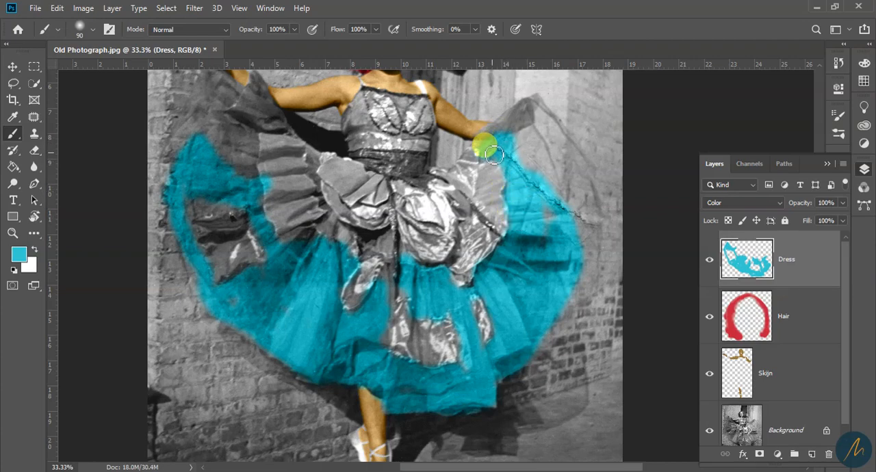
{"action": "mouse_move", "coordinate": [493, 146]}
{"action": "left_mouse_down"}
{"action": "mouse_move", "coordinate": [528, 116]}
{"action": "mouse_move", "coordinate": [525, 164]}
{"action": "mouse_move", "coordinate": [551, 160]}
{"action": "mouse_move", "coordinate": [560, 171]}
{"action": "mouse_move", "coordinate": [566, 203]}
{"action": "mouse_move", "coordinate": [572, 201]}
{"action": "mouse_move", "coordinate": [552, 223]}
{"action": "mouse_move", "coordinate": [560, 239]}
{"action": "mouse_move", "coordinate": [573, 241]}
{"action": "mouse_move", "coordinate": [574, 284]}
{"action": "left_mouse_up"}
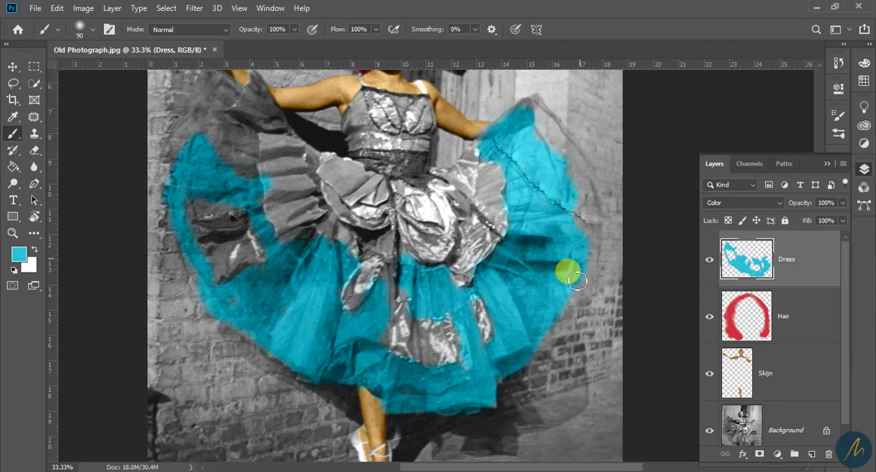
{"action": "mouse_move", "coordinate": [558, 322]}
{"action": "left_mouse_down"}
{"action": "mouse_move", "coordinate": [528, 347]}
{"action": "mouse_move", "coordinate": [550, 331]}
{"action": "left_mouse_up"}
Extend the turquoise to the right-hand outer edge of the skirt, from the raised corner down to the brick wall
{"action": "left_click_drag", "start_coordinate": [495, 225], "coordinate": [436, 307]}
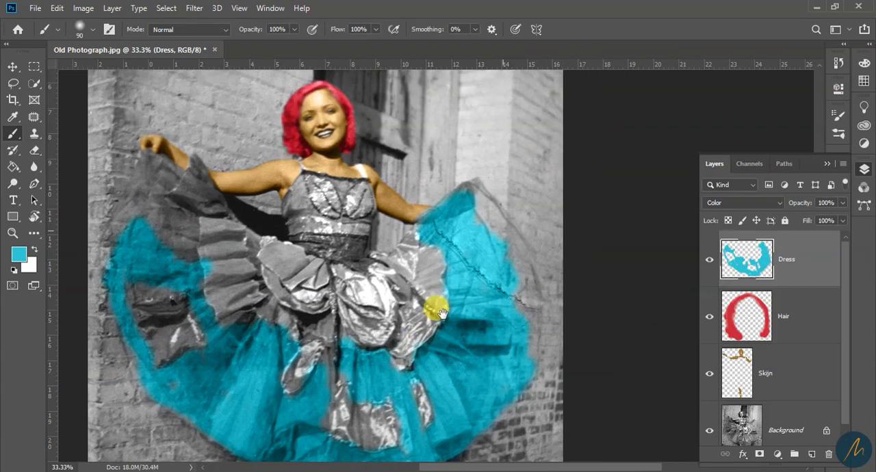
{"action": "key", "text": "z"}
{"action": "left_click", "coordinate": [436, 245]}
{"action": "left_click_drag", "start_coordinate": [486, 264], "coordinate": [437, 297]}
{"action": "key", "text": "b"}
{"action": "mouse_move", "coordinate": [411, 198]}
{"action": "left_mouse_down"}
{"action": "mouse_move", "coordinate": [465, 214]}
{"action": "mouse_move", "coordinate": [421, 218]}
{"action": "mouse_move", "coordinate": [473, 284]}
{"action": "mouse_move", "coordinate": [449, 224]}
{"action": "left_mouse_up"}
{"action": "mouse_move", "coordinate": [429, 193]}
{"action": "left_mouse_down"}
{"action": "mouse_move", "coordinate": [374, 244]}
{"action": "mouse_move", "coordinate": [431, 218]}
{"action": "mouse_move", "coordinate": [446, 201]}
{"action": "mouse_move", "coordinate": [472, 257]}
{"action": "mouse_move", "coordinate": [481, 270]}
{"action": "mouse_move", "coordinate": [460, 219]}
{"action": "mouse_move", "coordinate": [508, 294]}
{"action": "mouse_move", "coordinate": [506, 329]}
{"action": "mouse_move", "coordinate": [516, 347]}
{"action": "left_mouse_up"}
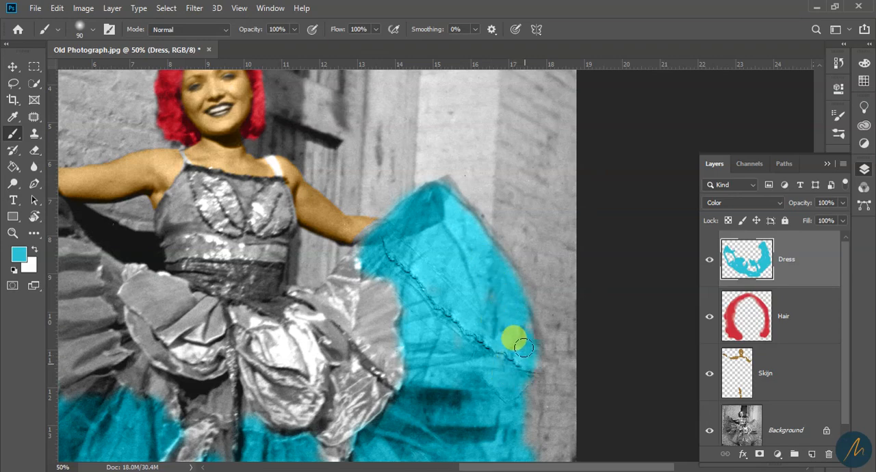
{"action": "left_click_drag", "start_coordinate": [532, 381], "coordinate": [517, 445]}
{"action": "mouse_move", "coordinate": [497, 395]}
{"action": "left_mouse_down"}
{"action": "mouse_move", "coordinate": [524, 162]}
{"action": "mouse_move", "coordinate": [555, 199]}
{"action": "mouse_move", "coordinate": [506, 287]}
{"action": "mouse_move", "coordinate": [470, 309]}
{"action": "left_mouse_up"}
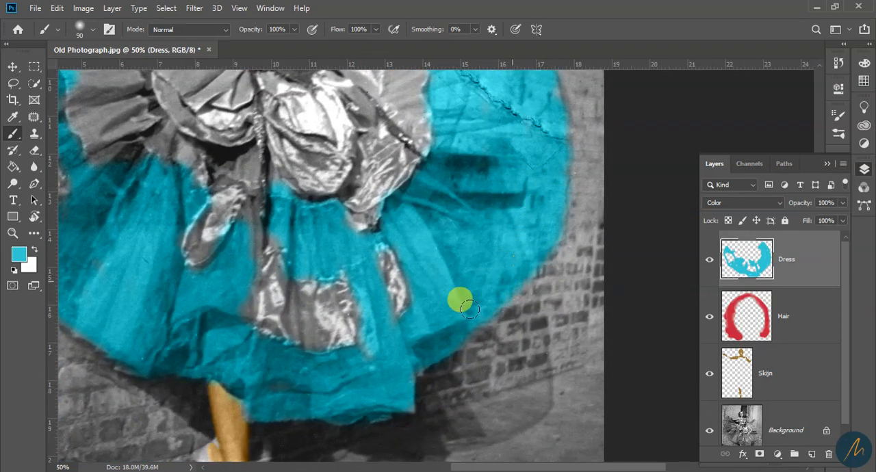
{"action": "left_click_drag", "start_coordinate": [495, 161], "coordinate": [466, 342]}
{"action": "left_click_drag", "start_coordinate": [446, 236], "coordinate": [472, 174]}
{"action": "mouse_move", "coordinate": [444, 134]}
{"action": "left_mouse_down"}
{"action": "mouse_move", "coordinate": [467, 173]}
{"action": "mouse_move", "coordinate": [458, 152]}
{"action": "mouse_move", "coordinate": [525, 244]}
{"action": "mouse_move", "coordinate": [533, 309]}
{"action": "left_mouse_up"}
Refine the turquoise edge around the raised right-hand corner and hand with the brush reduced to 35 px
{"action": "key", "text": "bracketleft"}
{"action": "mouse_move", "coordinate": [443, 134]}
{"action": "left_mouse_down"}
{"action": "mouse_move", "coordinate": [365, 182]}
{"action": "mouse_move", "coordinate": [387, 153]}
{"action": "mouse_move", "coordinate": [363, 166]}
{"action": "mouse_move", "coordinate": [368, 195]}
{"action": "left_mouse_up"}
{"action": "left_click_drag", "start_coordinate": [221, 322], "coordinate": [399, 306]}
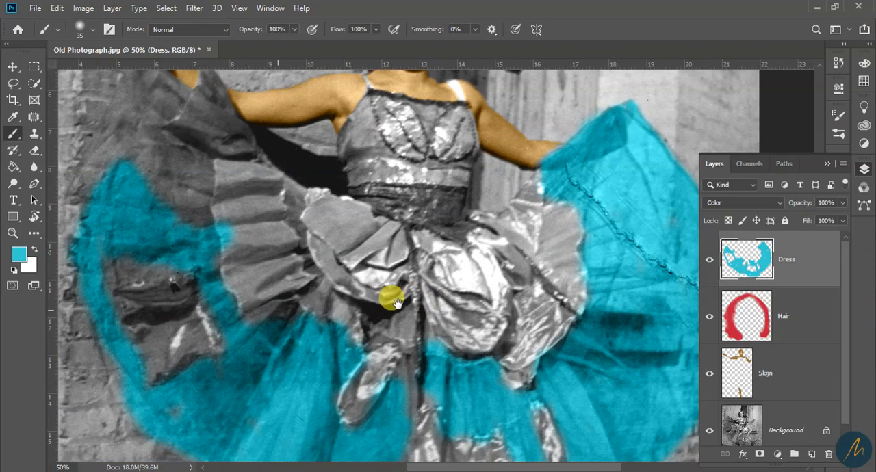
{"action": "left_click_drag", "start_coordinate": [573, 163], "coordinate": [309, 252]}
{"action": "key", "text": "z"}
{"action": "left_click", "coordinate": [309, 251]}
{"action": "key", "text": "e"}
{"action": "key", "text": "b"}
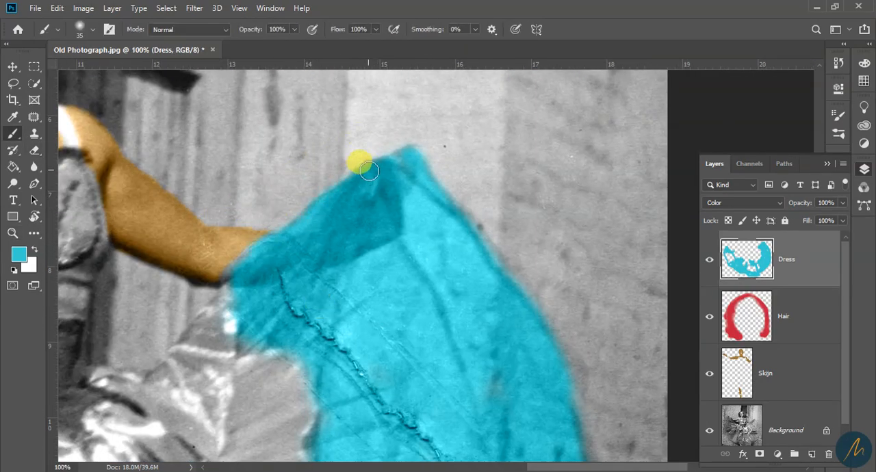
{"action": "left_click_drag", "start_coordinate": [222, 284], "coordinate": [237, 338]}
Fill the uncolored patches on the left-hand side of the skirt with turquoise
{"action": "key", "text": "z"}
{"action": "left_click", "coordinate": [467, 381], "text": "alt"}
{"action": "left_click_drag", "start_coordinate": [467, 381], "coordinate": [367, 308]}
{"action": "key", "text": "b"}
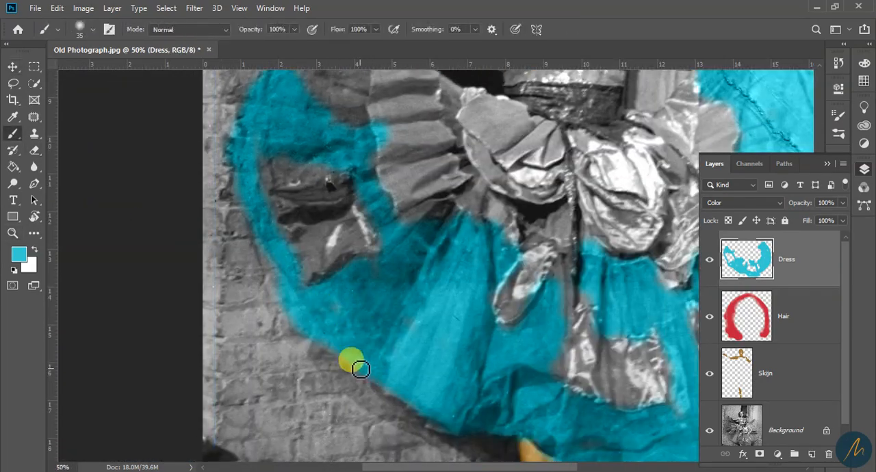
{"action": "left_click_drag", "start_coordinate": [338, 207], "coordinate": [327, 242]}
{"action": "left_click_drag", "start_coordinate": [254, 197], "coordinate": [321, 197]}
{"action": "mouse_move", "coordinate": [276, 140]}
{"action": "left_mouse_down"}
{"action": "mouse_move", "coordinate": [275, 171]}
{"action": "mouse_move", "coordinate": [320, 183]}
{"action": "left_mouse_up"}
{"action": "left_click_drag", "start_coordinate": [389, 207], "coordinate": [389, 275]}
{"action": "key", "text": "e"}
{"action": "key", "text": "b"}
{"action": "mouse_move", "coordinate": [280, 201]}
{"action": "left_mouse_down"}
{"action": "mouse_move", "coordinate": [268, 94]}
{"action": "mouse_move", "coordinate": [305, 195]}
{"action": "mouse_move", "coordinate": [295, 216]}
{"action": "mouse_move", "coordinate": [334, 163]}
{"action": "left_mouse_up"}
{"action": "mouse_move", "coordinate": [376, 179]}
{"action": "left_mouse_down"}
{"action": "mouse_move", "coordinate": [356, 224]}
{"action": "mouse_move", "coordinate": [321, 186]}
{"action": "mouse_move", "coordinate": [369, 232]}
{"action": "left_mouse_up"}
Finish the left-hand tulle up to the dancer's hand and the shiny patches near the hem in turquoise, adjusting the brush size
{"action": "key", "text": "bracketleft"}
{"action": "key", "text": "bracketleft"}
{"action": "key", "text": "bracketleft"}
{"action": "key", "text": "bracketleft"}
{"action": "key", "text": "bracketleft"}
{"action": "key", "text": "bracketleft"}
{"action": "left_click_drag", "start_coordinate": [405, 414], "coordinate": [339, 258]}
{"action": "key", "text": "bracketright"}
{"action": "key", "text": "bracketright"}
{"action": "key", "text": "bracketright"}
{"action": "key", "text": "bracketright"}
{"action": "key", "text": "bracketright"}
{"action": "mouse_move", "coordinate": [150, 211]}
{"action": "left_mouse_down"}
{"action": "mouse_move", "coordinate": [240, 274]}
{"action": "mouse_move", "coordinate": [219, 297]}
{"action": "mouse_move", "coordinate": [245, 218]}
{"action": "mouse_move", "coordinate": [445, 344]}
{"action": "mouse_move", "coordinate": [431, 365]}
{"action": "mouse_move", "coordinate": [513, 371]}
{"action": "mouse_move", "coordinate": [547, 392]}
{"action": "mouse_move", "coordinate": [491, 424]}
{"action": "left_mouse_up"}
{"action": "scroll", "coordinate": [457, 356], "scroll_direction": "down", "scroll_amount": 2}
{"action": "scroll", "coordinate": [465, 328], "scroll_direction": "up", "scroll_amount": 2}
{"action": "left_click_drag", "start_coordinate": [282, 246], "coordinate": [331, 336]}
{"action": "key", "text": "e"}
{"action": "key", "text": "z"}
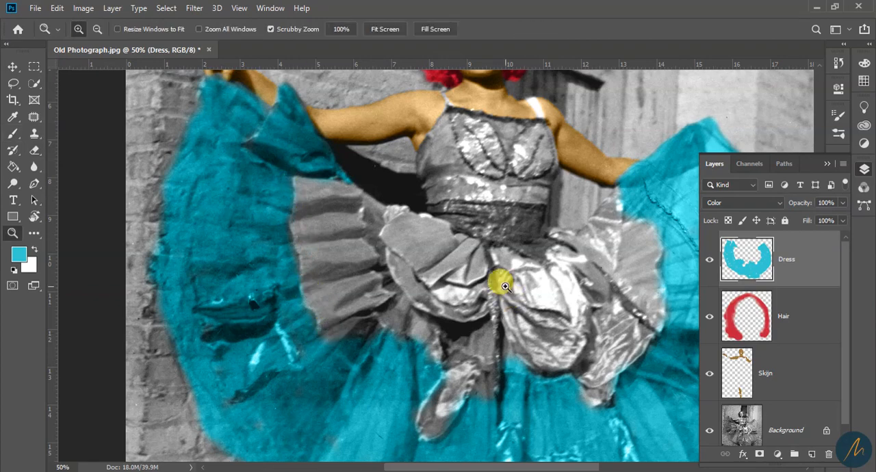
Examine the turquoise skirt across the whole photograph and up close around the waist and silver overskirt
{"action": "left_click", "coordinate": [505, 286], "text": "alt"}
{"action": "left_click", "coordinate": [505, 286], "text": "alt"}
{"action": "left_click_drag", "start_coordinate": [548, 376], "coordinate": [488, 384]}
{"action": "left_click_drag", "start_coordinate": [495, 453], "coordinate": [509, 396]}
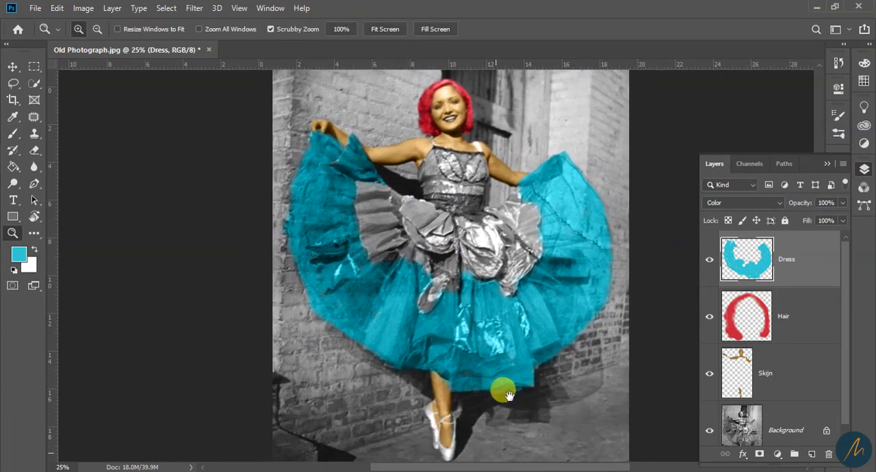
{"action": "left_click", "coordinate": [492, 341], "text": "alt"}
{"action": "left_click_drag", "start_coordinate": [450, 235], "coordinate": [483, 302]}
{"action": "left_click", "coordinate": [454, 297]}
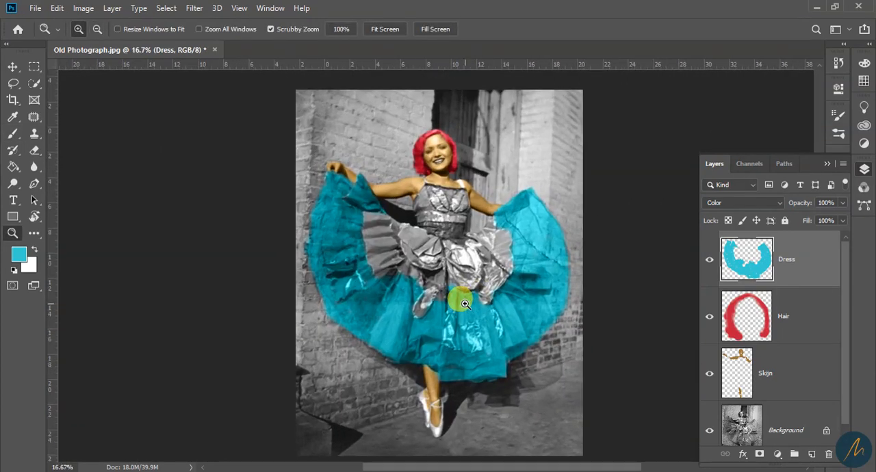
{"action": "left_click", "coordinate": [453, 299]}
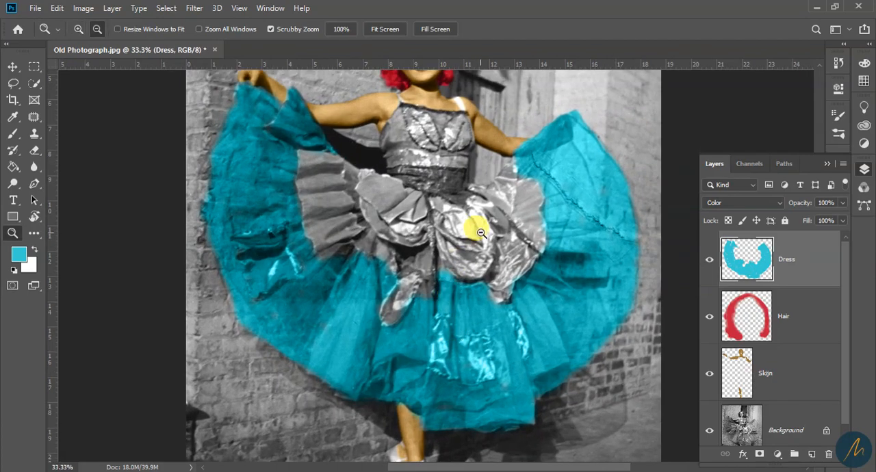
{"action": "left_click", "coordinate": [459, 198], "text": "alt"}
{"action": "left_click", "coordinate": [456, 201]}
{"action": "left_click", "coordinate": [455, 201]}
{"action": "left_click_drag", "start_coordinate": [487, 265], "coordinate": [480, 283]}
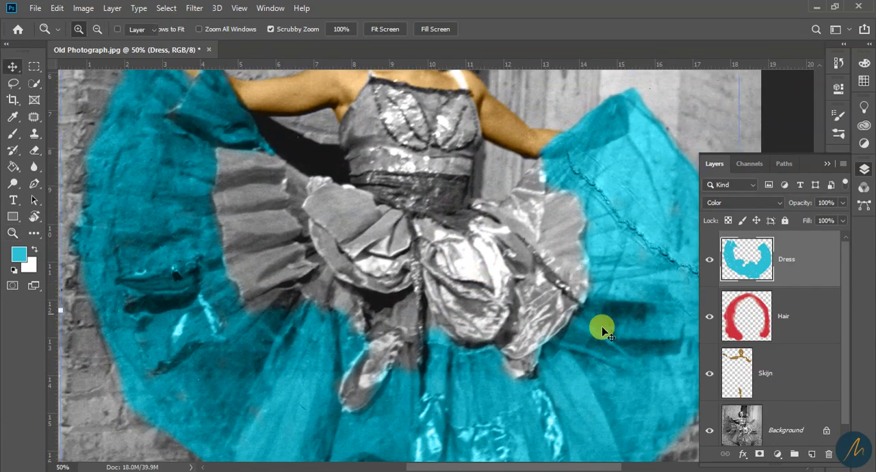
{"action": "key", "text": "v"}
{"action": "key", "text": "z"}
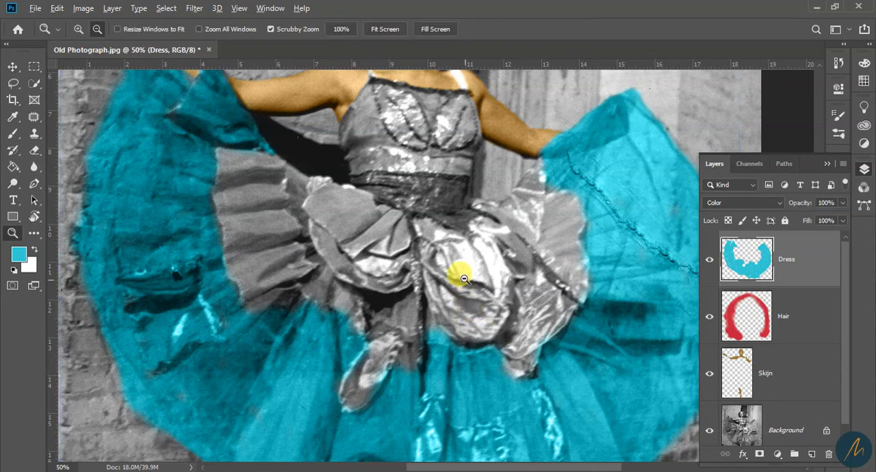
{"action": "left_click", "coordinate": [452, 274], "text": "alt"}
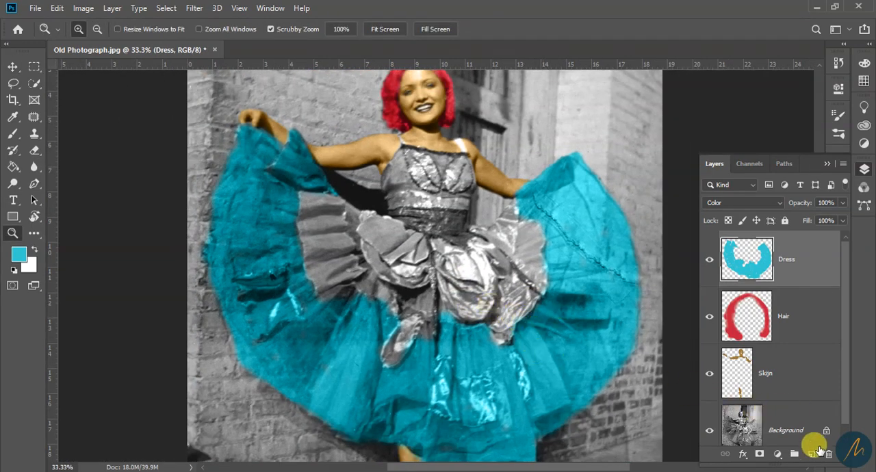
Add a new layer above the Dress layer and name it Dress 2
{"action": "left_click", "coordinate": [811, 455]}
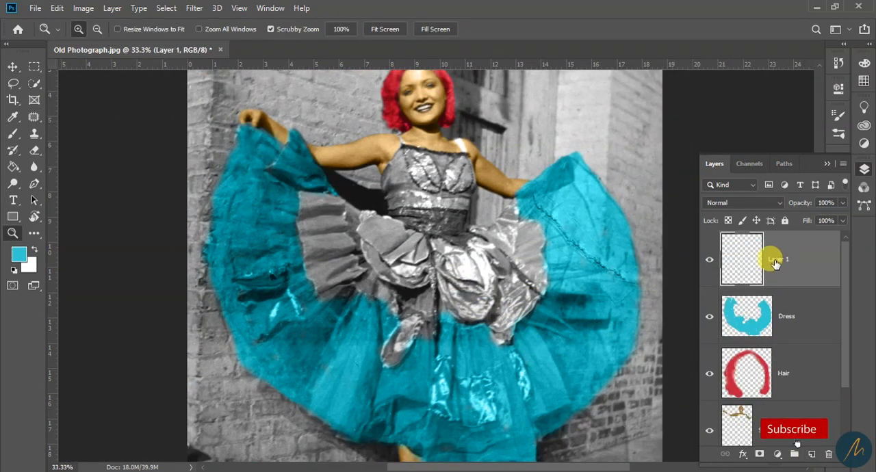
{"action": "double_click", "coordinate": [777, 260]}
{"action": "type", "text": "Drte"}
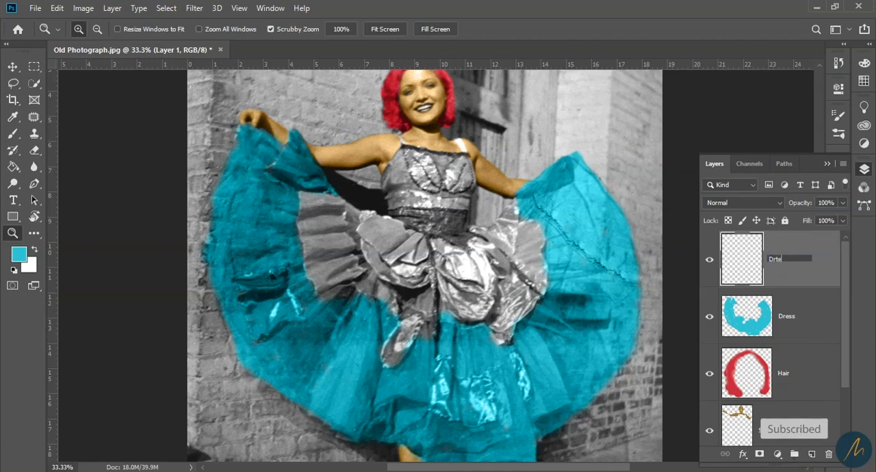
{"action": "type", "text": "ss 2"}
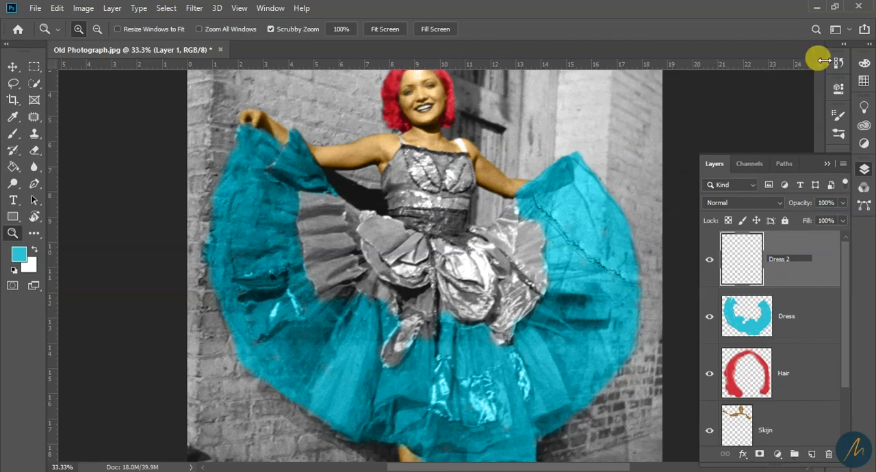
{"action": "left_click", "coordinate": [810, 240]}
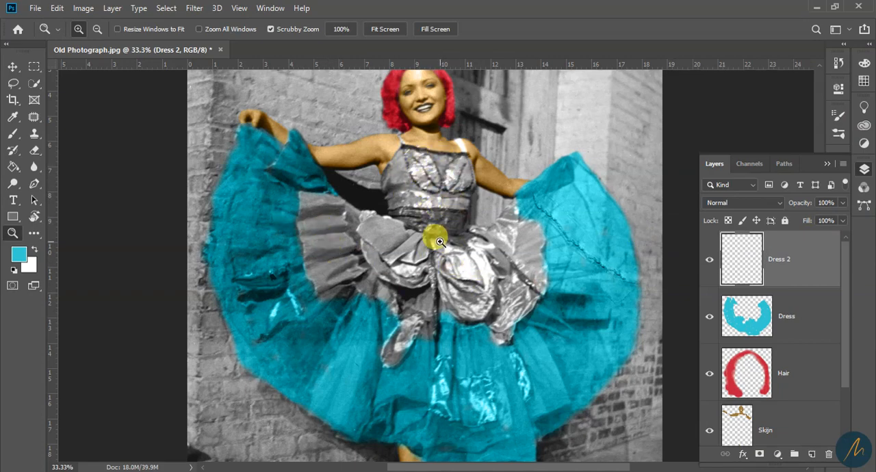
Set the foreground color to yellow #d7e22d for the silver overskirt
{"action": "left_click", "coordinate": [460, 302]}
{"action": "left_click_drag", "start_coordinate": [440, 309], "coordinate": [372, 307]}
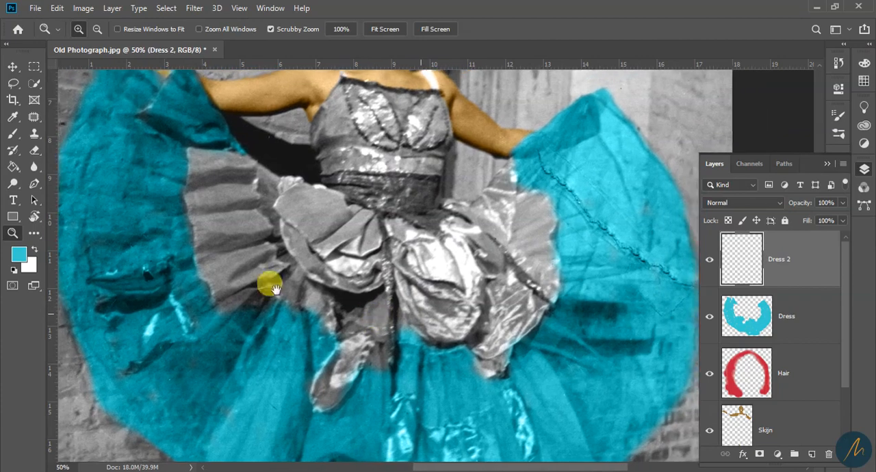
{"action": "left_click", "coordinate": [16, 251]}
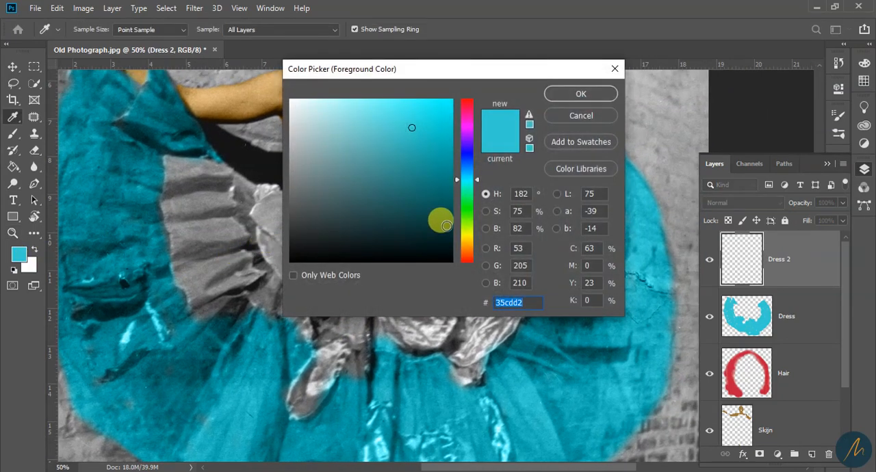
{"action": "left_click", "coordinate": [465, 236]}
{"action": "left_click_drag", "start_coordinate": [411, 128], "coordinate": [420, 118]}
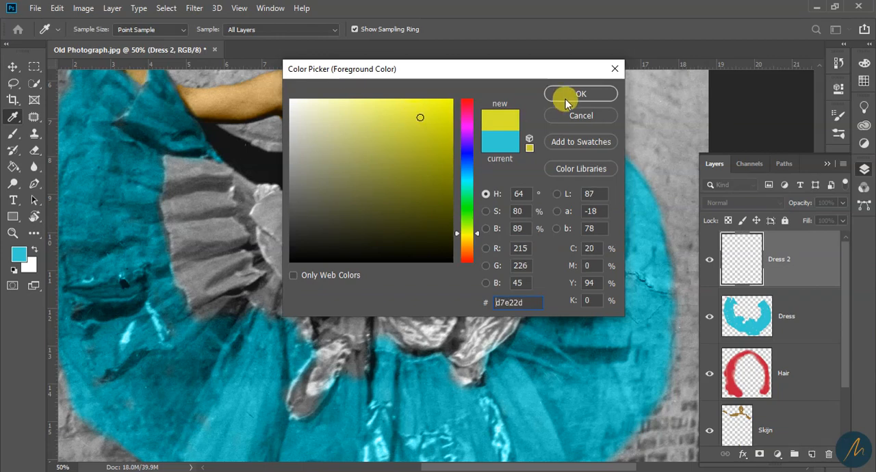
{"action": "left_click", "coordinate": [567, 102]}
Brush a first yellow patch onto the left-hand ruffle and set the Dress 2 layer's blend mode to Color
{"action": "key", "text": "b"}
{"action": "mouse_move", "coordinate": [210, 214]}
{"action": "left_mouse_down"}
{"action": "mouse_move", "coordinate": [199, 245]}
{"action": "mouse_move", "coordinate": [218, 248]}
{"action": "mouse_move", "coordinate": [196, 213]}
{"action": "mouse_move", "coordinate": [199, 254]}
{"action": "left_mouse_up"}
{"action": "left_click_drag", "start_coordinate": [615, 211], "coordinate": [626, 219]}
{"action": "mouse_move", "coordinate": [711, 205]}
{"action": "left_mouse_down"}
{"action": "mouse_move", "coordinate": [716, 414]}
{"action": "mouse_move", "coordinate": [727, 457]}
{"action": "left_mouse_up"}
Try painting the rest of the left-hand ruffle yellow with the 80 px brush, and undo the last two strokes
{"action": "mouse_move", "coordinate": [208, 253]}
{"action": "left_mouse_down"}
{"action": "mouse_move", "coordinate": [220, 265]}
{"action": "mouse_move", "coordinate": [168, 260]}
{"action": "mouse_move", "coordinate": [177, 210]}
{"action": "left_mouse_up"}
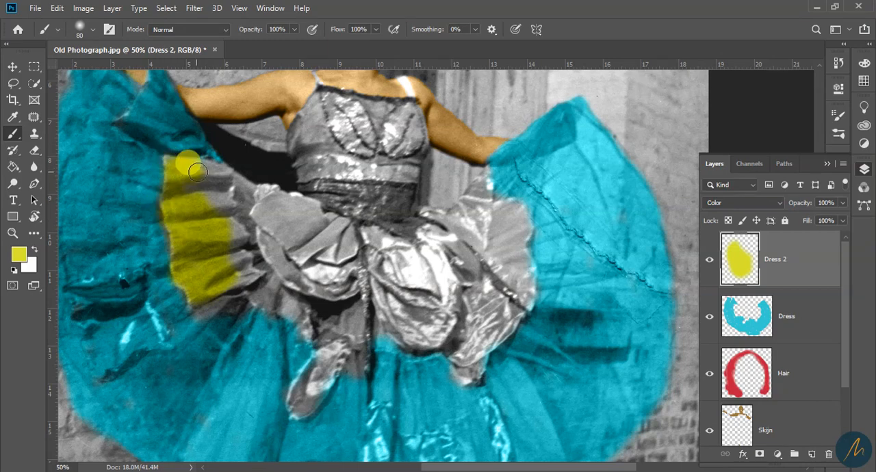
{"action": "left_click_drag", "start_coordinate": [197, 171], "coordinate": [219, 192]}
{"action": "key", "text": "ctrl+z"}
{"action": "key", "text": "ctrl+z"}
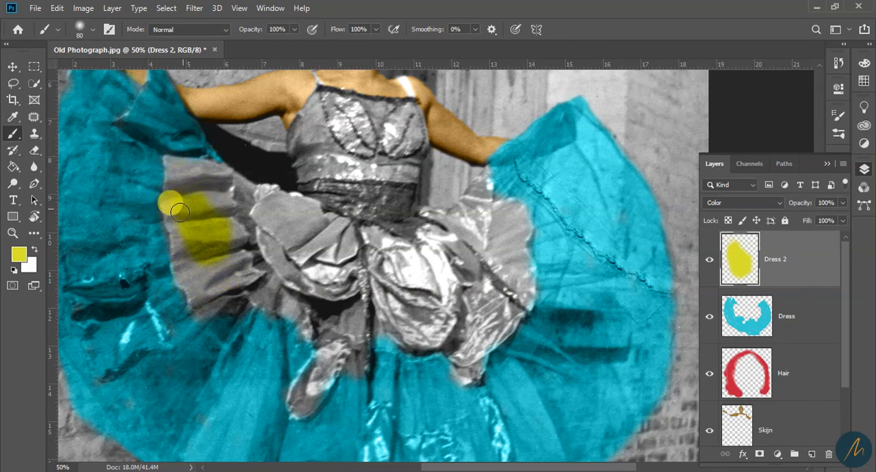
Paint the ruffles and shiny overskirt below the waist yellow on Dress 2, reducing the brush to 60 px for the upper edge
{"action": "mouse_move", "coordinate": [171, 207]}
{"action": "left_mouse_down"}
{"action": "mouse_move", "coordinate": [204, 291]}
{"action": "mouse_move", "coordinate": [244, 276]}
{"action": "mouse_move", "coordinate": [213, 168]}
{"action": "mouse_move", "coordinate": [340, 316]}
{"action": "mouse_move", "coordinate": [348, 364]}
{"action": "mouse_move", "coordinate": [298, 380]}
{"action": "mouse_move", "coordinate": [349, 321]}
{"action": "mouse_move", "coordinate": [402, 332]}
{"action": "left_mouse_up"}
{"action": "mouse_move", "coordinate": [463, 342]}
{"action": "left_mouse_down"}
{"action": "mouse_move", "coordinate": [488, 291]}
{"action": "mouse_move", "coordinate": [504, 282]}
{"action": "mouse_move", "coordinate": [520, 299]}
{"action": "mouse_move", "coordinate": [517, 216]}
{"action": "mouse_move", "coordinate": [461, 224]}
{"action": "mouse_move", "coordinate": [463, 297]}
{"action": "mouse_move", "coordinate": [404, 260]}
{"action": "mouse_move", "coordinate": [420, 218]}
{"action": "left_mouse_up"}
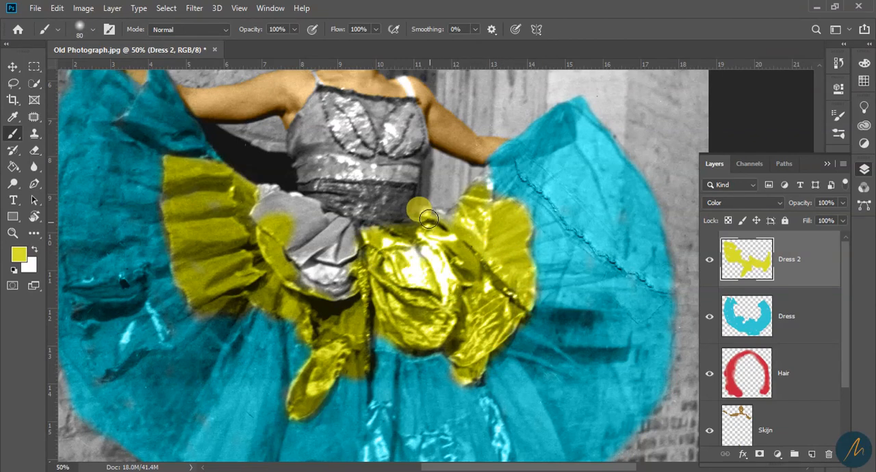
{"action": "mouse_move", "coordinate": [341, 281]}
{"action": "left_mouse_down"}
{"action": "mouse_move", "coordinate": [289, 243]}
{"action": "mouse_move", "coordinate": [336, 238]}
{"action": "mouse_move", "coordinate": [271, 200]}
{"action": "left_mouse_up"}
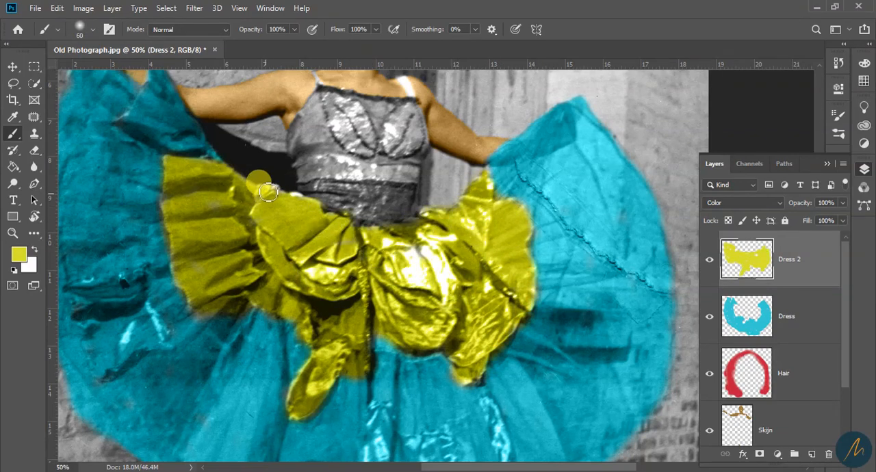
{"action": "key", "text": "e"}
{"action": "key", "text": "z"}
{"action": "left_click", "coordinate": [389, 338], "text": "alt"}
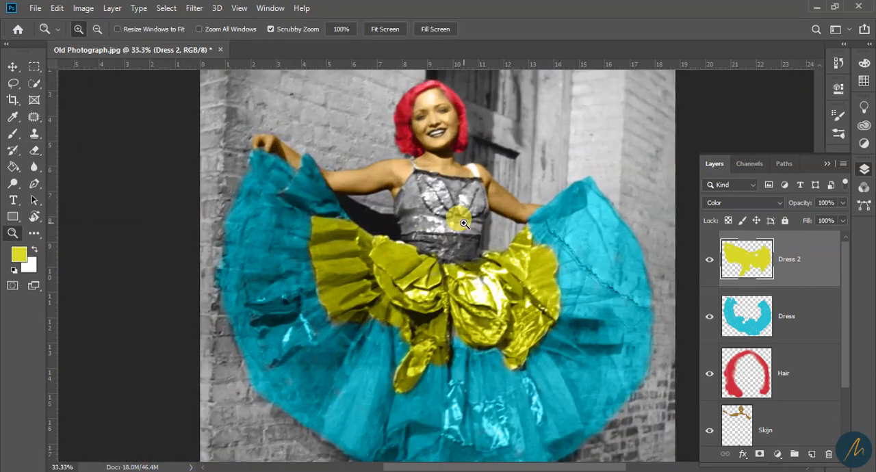
Make the Dress layer active and set the foreground color to the turquoise sampled from the skirt
{"action": "left_click", "coordinate": [467, 224]}
{"action": "left_click", "coordinate": [463, 336], "text": "alt"}
{"action": "left_click", "coordinate": [417, 338]}
{"action": "left_click", "coordinate": [437, 356], "text": "alt"}
{"action": "left_click", "coordinate": [472, 400]}
{"action": "left_click", "coordinate": [779, 325]}
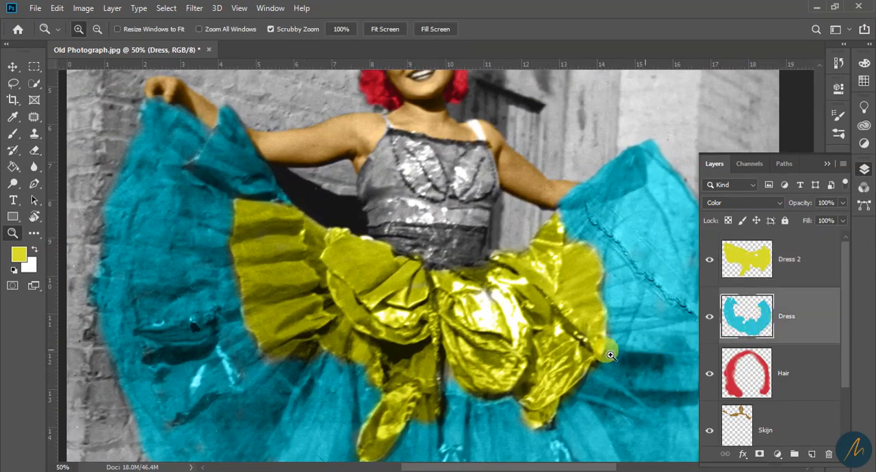
{"action": "left_click", "coordinate": [19, 255]}
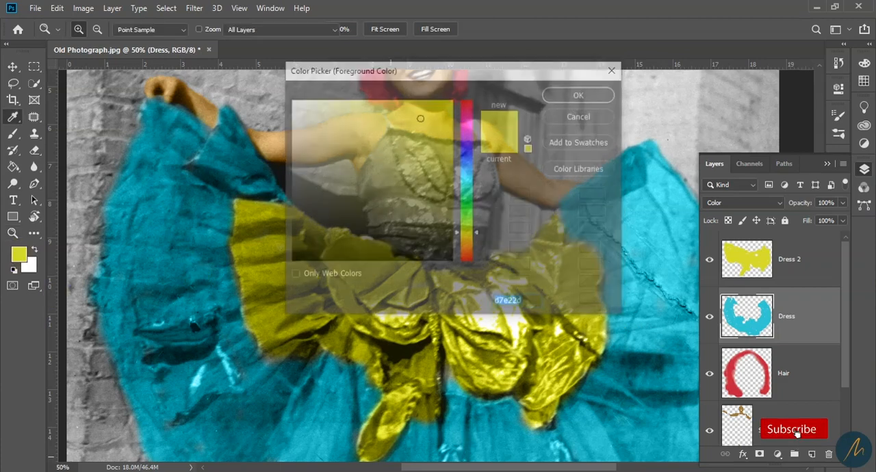
{"action": "left_click", "coordinate": [580, 413]}
{"action": "left_click", "coordinate": [580, 94]}
Touch up the turquoise skirt along the yellow overskirt's edge, varying the brush size between 30 and 60 px
{"action": "key", "text": "b"}
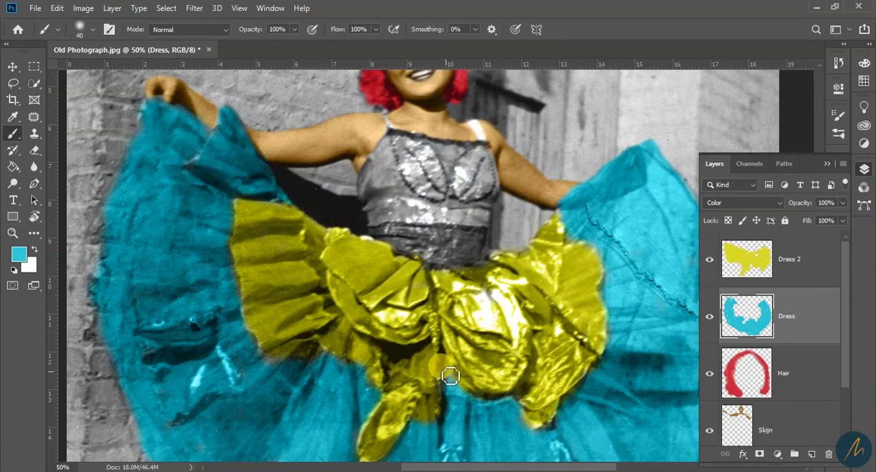
{"action": "key", "text": "bracketright"}
{"action": "key", "text": "bracketleft"}
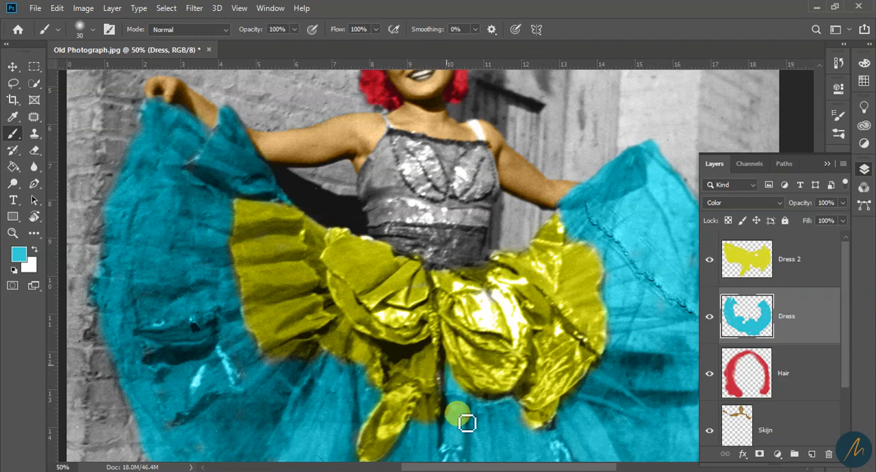
{"action": "key", "text": "bracketright"}
{"action": "key", "text": "bracketright"}
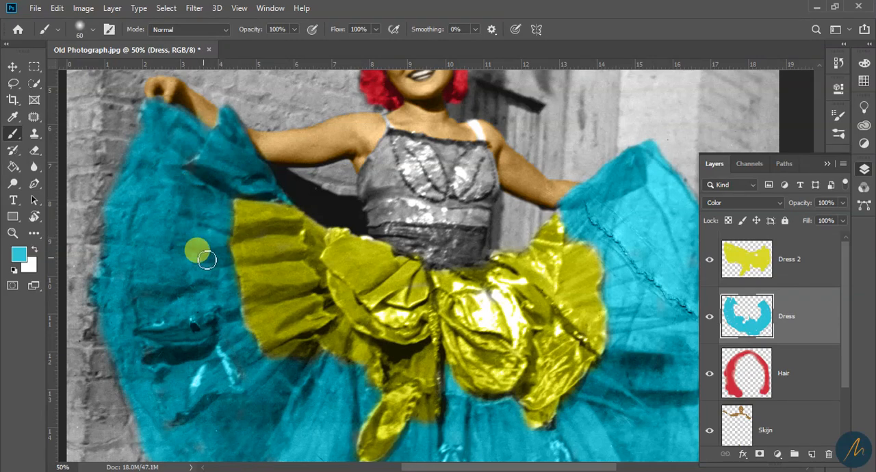
Paint turquoise along the outer edge of the right-hand yellow ruffle with the 60 px brush
{"action": "key", "text": "z"}
{"action": "left_click", "coordinate": [529, 335], "text": "alt"}
{"action": "left_click", "coordinate": [544, 398], "text": "alt"}
{"action": "left_click", "coordinate": [545, 364]}
{"action": "left_click", "coordinate": [544, 369]}
{"action": "left_click", "coordinate": [544, 373]}
{"action": "key", "text": "b"}
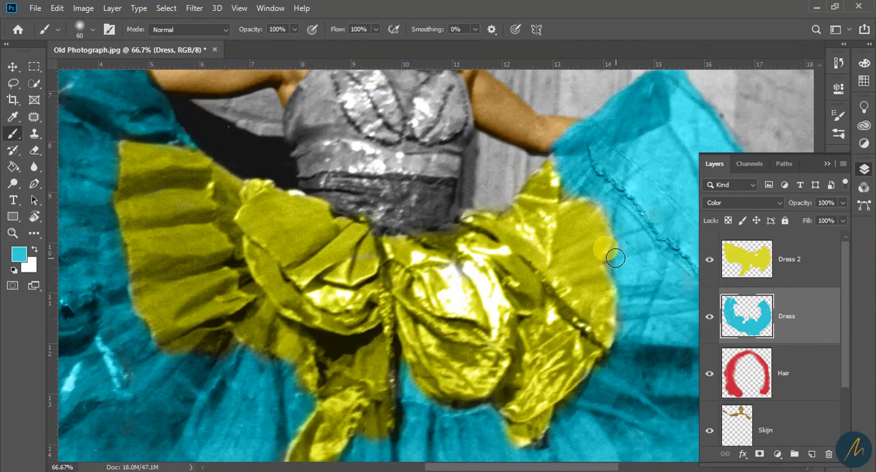
{"action": "left_click_drag", "start_coordinate": [622, 269], "coordinate": [619, 229]}
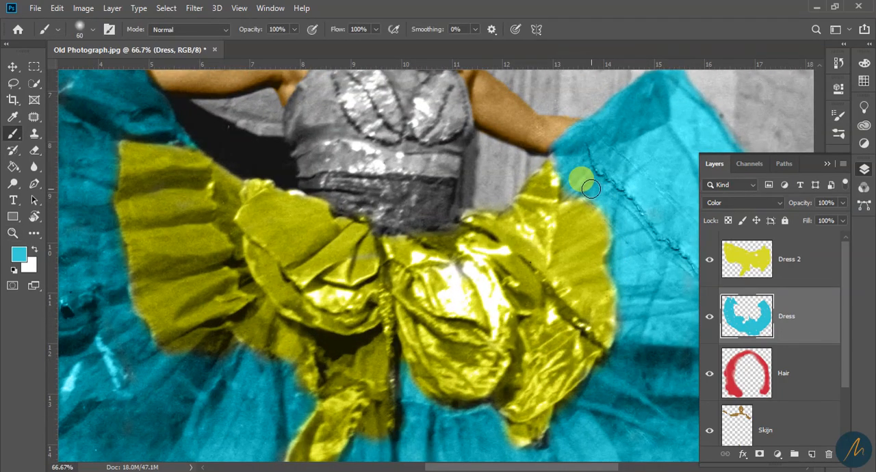
Fill the narrow turquoise edge beside the ruffle's upper tip near the right-hand hand, using a 35 to 40 px brush
{"action": "key", "text": "bracketleft"}
{"action": "key", "text": "bracketleft"}
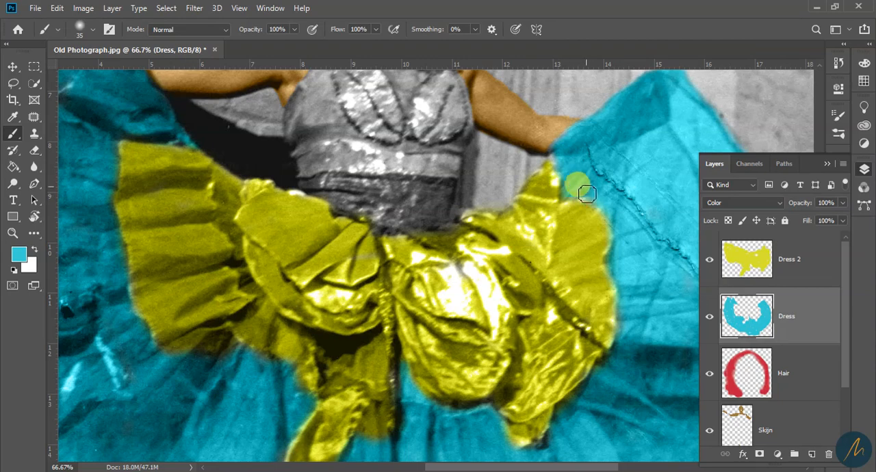
{"action": "mouse_move", "coordinate": [581, 188]}
{"action": "left_mouse_down"}
{"action": "mouse_move", "coordinate": [617, 184]}
{"action": "mouse_move", "coordinate": [567, 189]}
{"action": "mouse_move", "coordinate": [567, 166]}
{"action": "left_mouse_up"}
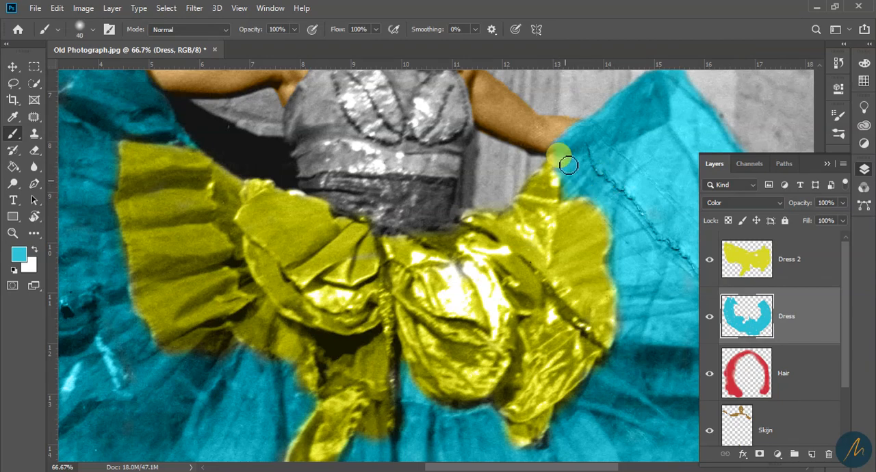
{"action": "key", "text": "z"}
{"action": "left_click", "coordinate": [402, 378], "text": "alt"}
{"action": "left_click", "coordinate": [402, 378], "text": "alt"}
{"action": "left_click", "coordinate": [402, 377], "text": "alt"}
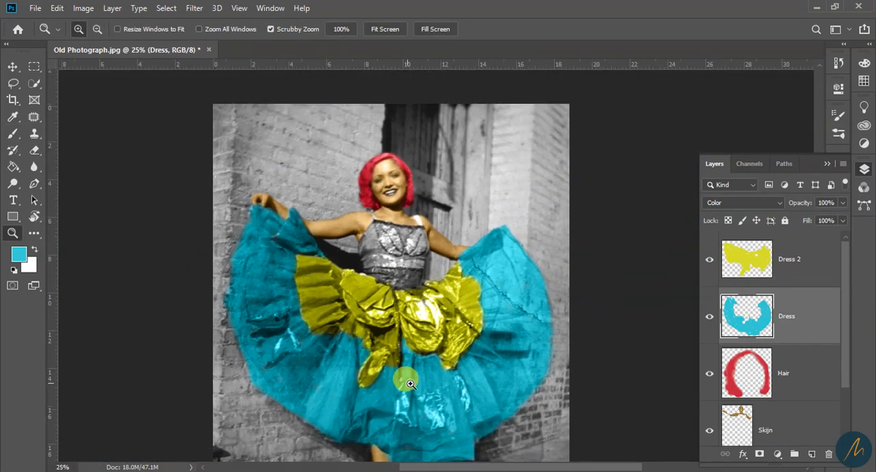
Add a new layer above Dress 2 and name it Dress 3
{"action": "left_click", "coordinate": [788, 274]}
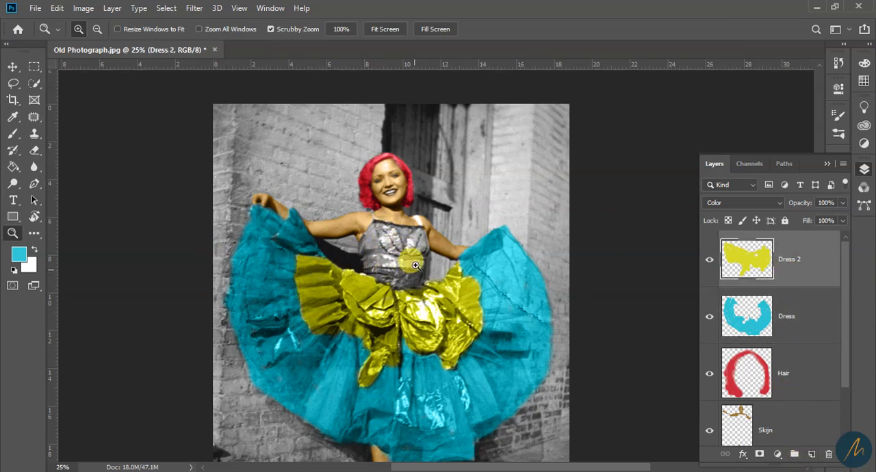
{"action": "left_click", "coordinate": [812, 454]}
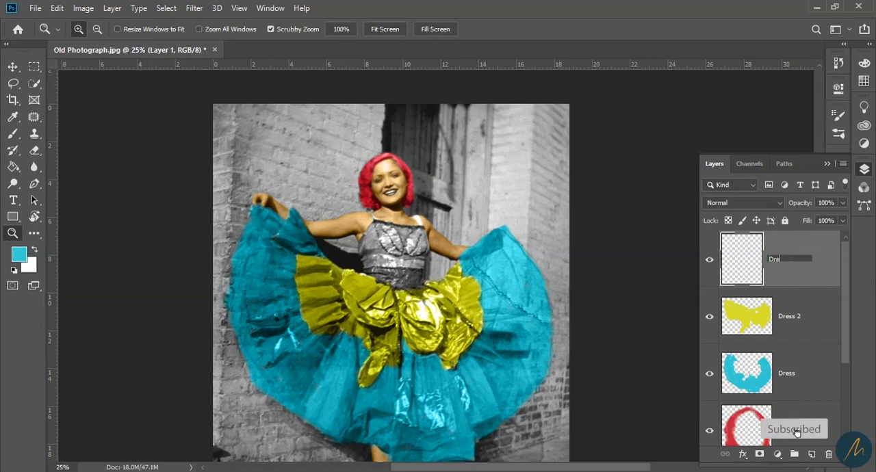
{"action": "type", "text": "3"}
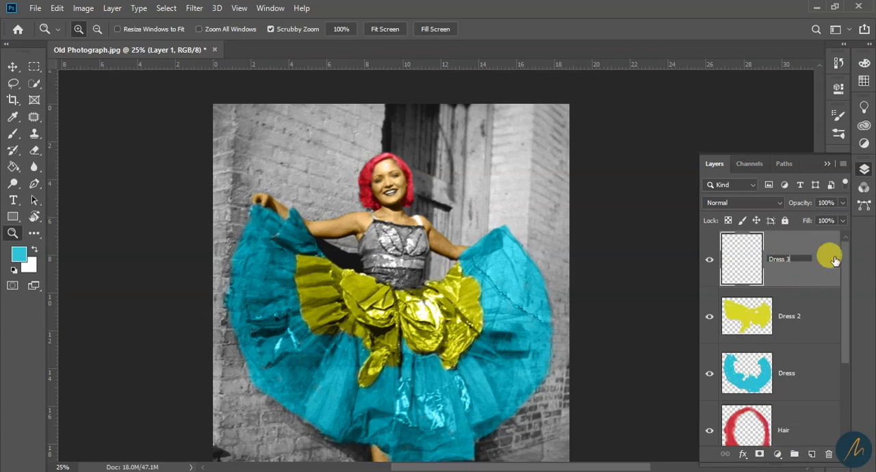
{"action": "left_click", "coordinate": [366, 295]}
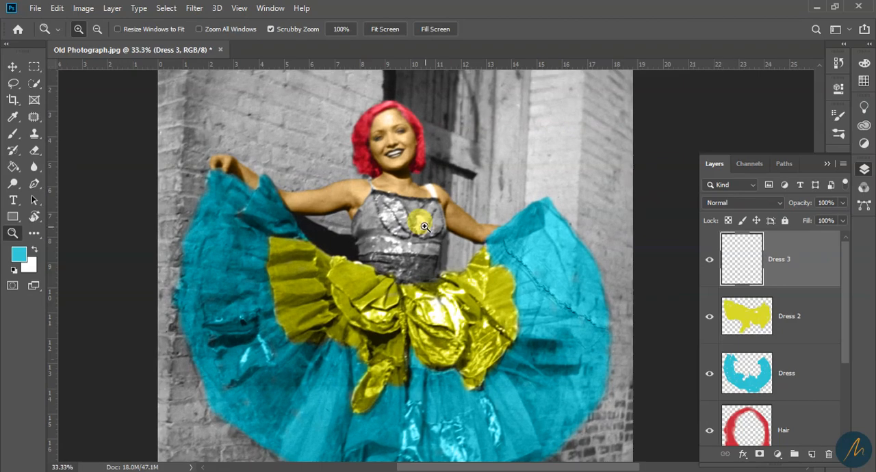
Set the foreground color to a red sampled from the dancer's hair and fine-tune its shade
{"action": "left_click", "coordinate": [446, 237]}
{"action": "left_click", "coordinate": [387, 227]}
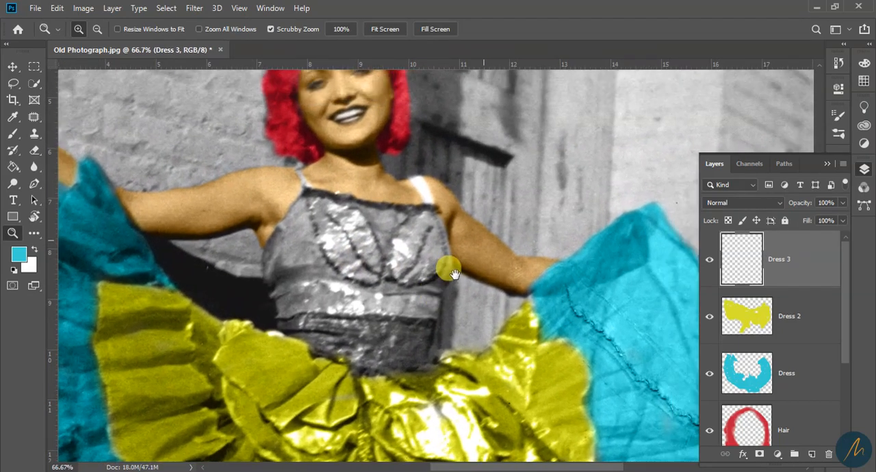
{"action": "key", "text": "b"}
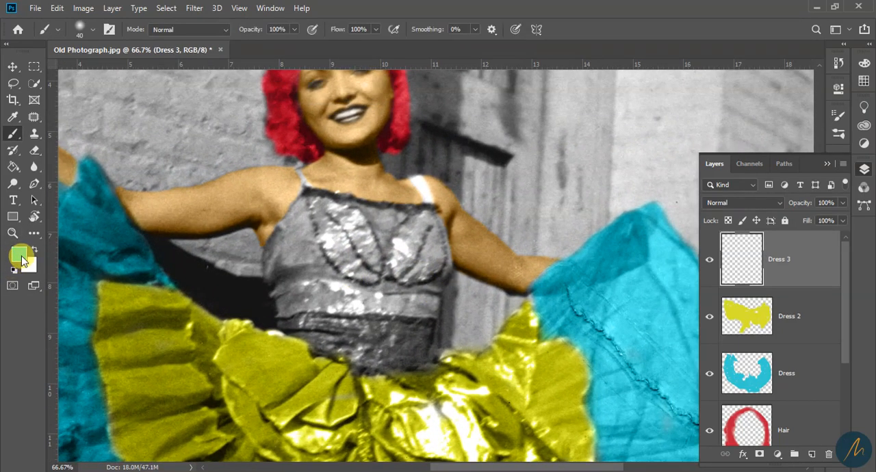
{"action": "left_click", "coordinate": [21, 258]}
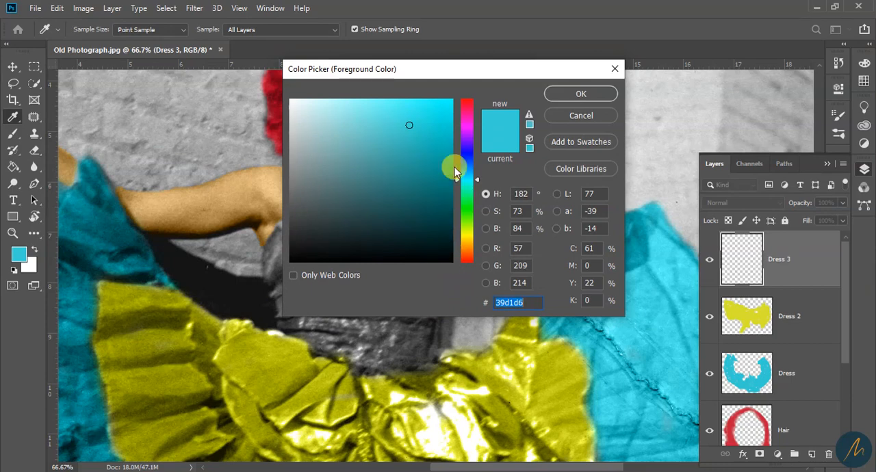
{"action": "left_click_drag", "start_coordinate": [397, 72], "coordinate": [565, 50]}
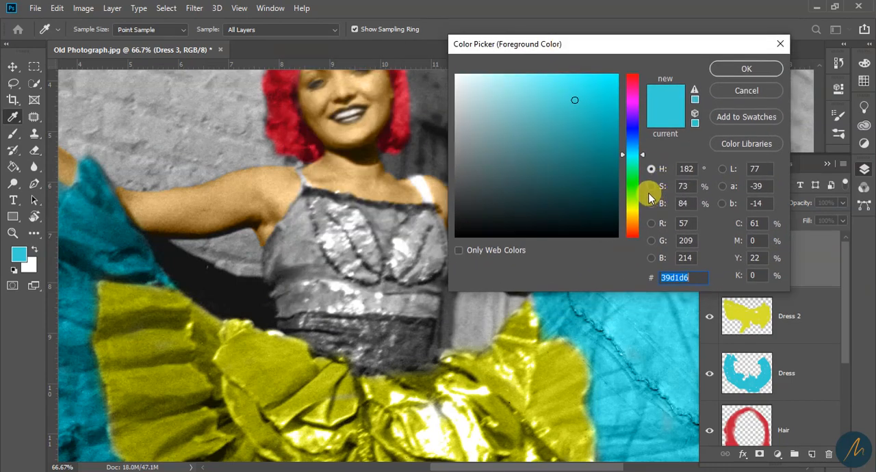
{"action": "left_click_drag", "start_coordinate": [633, 197], "coordinate": [635, 205]}
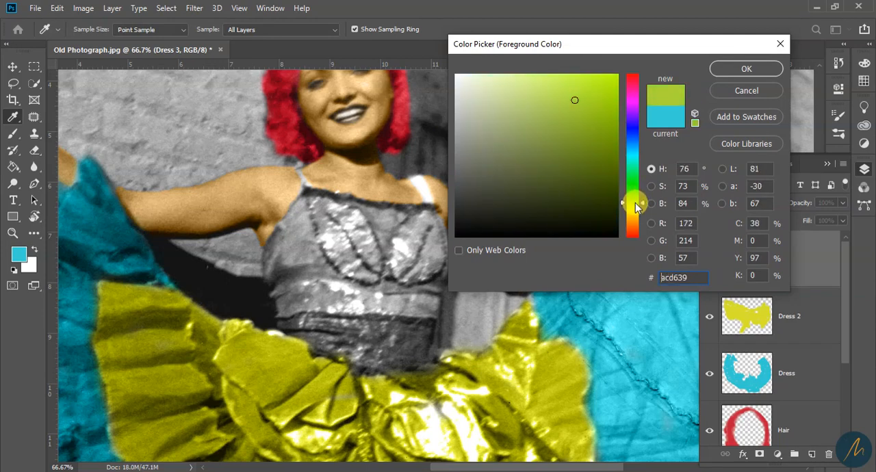
{"action": "left_click", "coordinate": [402, 108]}
{"action": "mouse_move", "coordinate": [589, 115]}
{"action": "left_mouse_down"}
{"action": "mouse_move", "coordinate": [587, 84]}
{"action": "mouse_move", "coordinate": [587, 98]}
{"action": "left_mouse_up"}
{"action": "key", "text": "Return"}
Brush a first red patch onto the middle of the bodice at 70 px and set the Dress 3 layer to Color blending
{"action": "key", "text": "b"}
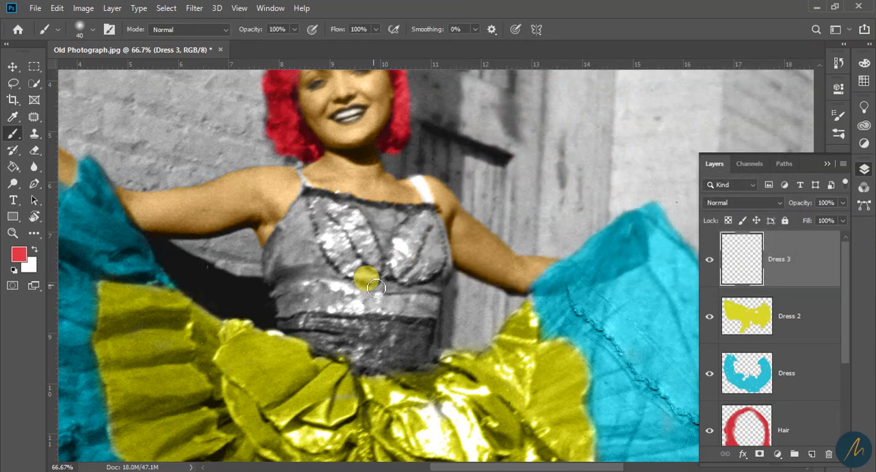
{"action": "key", "text": "bracketright"}
{"action": "key", "text": "bracketright"}
{"action": "key", "text": "bracketright"}
{"action": "mouse_move", "coordinate": [378, 286]}
{"action": "left_mouse_down"}
{"action": "mouse_move", "coordinate": [354, 265]}
{"action": "mouse_move", "coordinate": [336, 268]}
{"action": "mouse_move", "coordinate": [354, 341]}
{"action": "left_mouse_up"}
{"action": "left_click", "coordinate": [747, 203]}
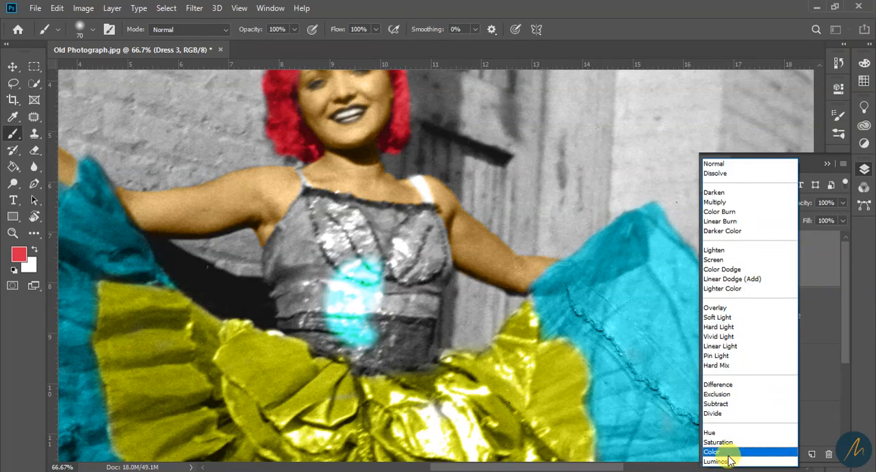
{"action": "left_click", "coordinate": [725, 460]}
Fill the bodice with red from the waist up to just below the neckline
{"action": "left_click_drag", "start_coordinate": [358, 303], "coordinate": [356, 306]}
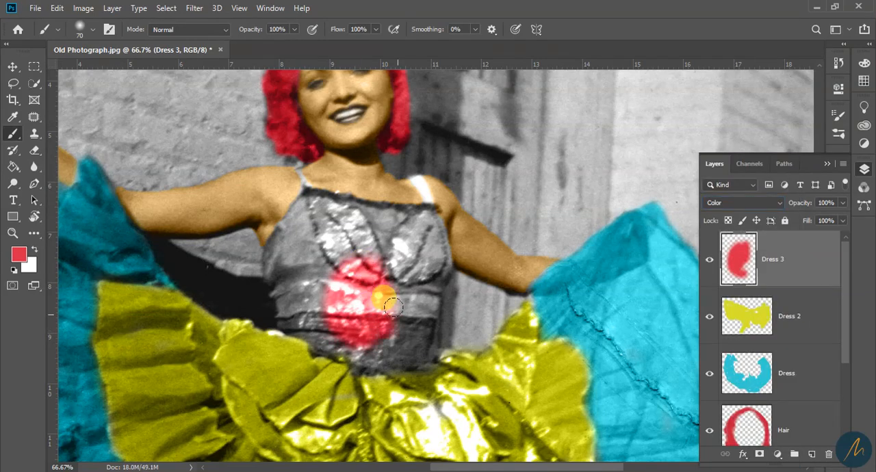
{"action": "mouse_move", "coordinate": [359, 338]}
{"action": "left_mouse_down"}
{"action": "mouse_move", "coordinate": [381, 355]}
{"action": "mouse_move", "coordinate": [405, 356]}
{"action": "mouse_move", "coordinate": [413, 319]}
{"action": "mouse_move", "coordinate": [382, 337]}
{"action": "mouse_move", "coordinate": [366, 318]}
{"action": "mouse_move", "coordinate": [363, 339]}
{"action": "mouse_move", "coordinate": [348, 345]}
{"action": "mouse_move", "coordinate": [329, 335]}
{"action": "mouse_move", "coordinate": [325, 320]}
{"action": "mouse_move", "coordinate": [317, 327]}
{"action": "mouse_move", "coordinate": [297, 320]}
{"action": "mouse_move", "coordinate": [310, 291]}
{"action": "mouse_move", "coordinate": [331, 286]}
{"action": "mouse_move", "coordinate": [320, 265]}
{"action": "mouse_move", "coordinate": [383, 243]}
{"action": "mouse_move", "coordinate": [362, 221]}
{"action": "mouse_move", "coordinate": [314, 207]}
{"action": "mouse_move", "coordinate": [376, 239]}
{"action": "mouse_move", "coordinate": [397, 228]}
{"action": "mouse_move", "coordinate": [396, 244]}
{"action": "mouse_move", "coordinate": [413, 234]}
{"action": "mouse_move", "coordinate": [393, 283]}
{"action": "mouse_move", "coordinate": [402, 272]}
{"action": "mouse_move", "coordinate": [417, 284]}
{"action": "mouse_move", "coordinate": [424, 280]}
{"action": "mouse_move", "coordinate": [406, 300]}
{"action": "mouse_move", "coordinate": [356, 268]}
{"action": "mouse_move", "coordinate": [281, 303]}
{"action": "mouse_move", "coordinate": [306, 266]}
{"action": "mouse_move", "coordinate": [281, 275]}
{"action": "mouse_move", "coordinate": [276, 261]}
{"action": "mouse_move", "coordinate": [265, 269]}
{"action": "mouse_move", "coordinate": [320, 253]}
{"action": "left_mouse_up"}
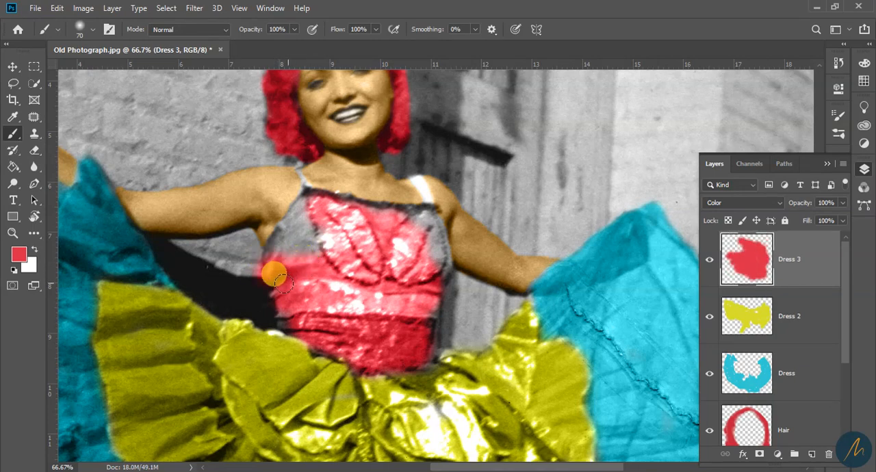
{"action": "key", "text": "e"}
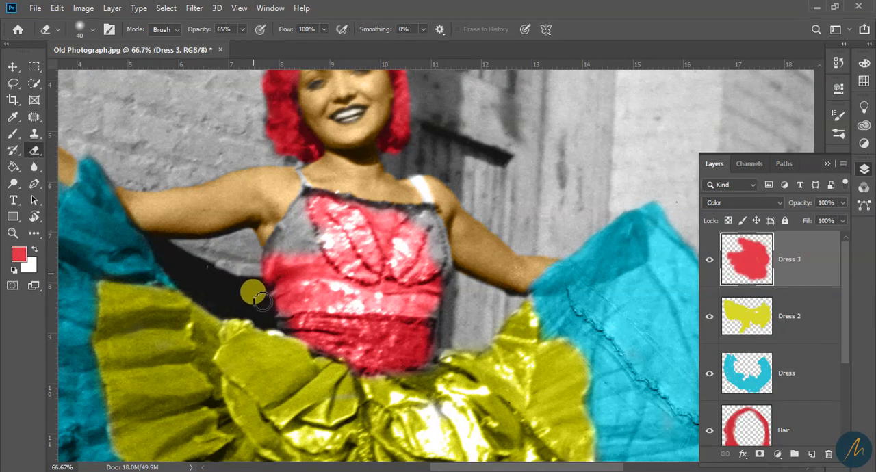
{"action": "key", "text": "b"}
{"action": "left_click", "coordinate": [354, 277]}
{"action": "key", "text": "b"}
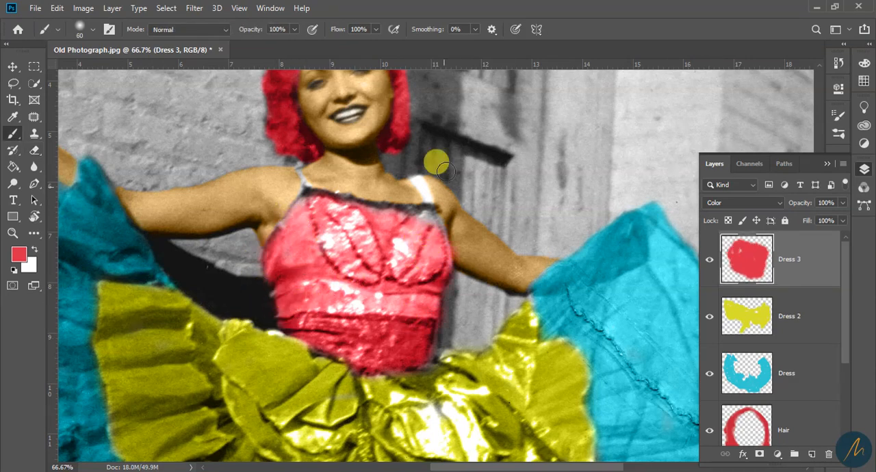
Paint red along the bodice's neckline trim and its left-hand armhole edge
{"action": "key", "text": "bracketleft"}
{"action": "key", "text": "bracketleft"}
{"action": "key", "text": "bracketleft"}
{"action": "key", "text": "bracketleft"}
{"action": "left_click_drag", "start_coordinate": [313, 197], "coordinate": [293, 229]}
{"action": "key", "text": "bracketright"}
{"action": "left_click_drag", "start_coordinate": [313, 197], "coordinate": [355, 208]}
Choose a darker red and paint it over the waistband of the bodice, readjusting the foreground red
{"action": "left_click", "coordinate": [19, 254]}
{"action": "left_click", "coordinate": [590, 172]}
{"action": "left_click", "coordinate": [773, 70]}
{"action": "mouse_move", "coordinate": [329, 330]}
{"action": "left_mouse_down"}
{"action": "mouse_move", "coordinate": [388, 335]}
{"action": "mouse_move", "coordinate": [363, 347]}
{"action": "left_mouse_up"}
{"action": "left_click", "coordinate": [19, 254]}
{"action": "left_click", "coordinate": [597, 123]}
{"action": "left_click", "coordinate": [747, 68]}
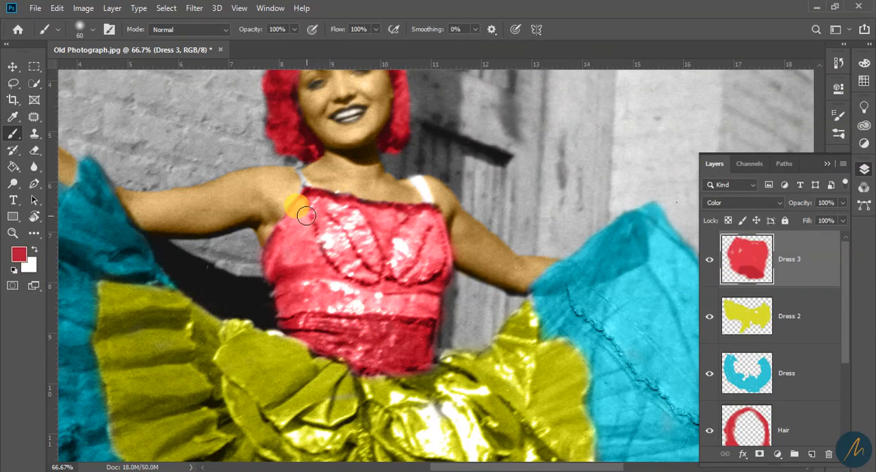
On the Dress layer, erase turquoise spill beside the leg at the hem and set the foreground to the skirt's turquoise
{"action": "key", "text": "z"}
{"action": "key", "text": "ctrl+0"}
{"action": "scroll", "coordinate": [410, 164], "scroll_direction": "up", "scroll_amount": 3}
{"action": "scroll", "coordinate": [400, 175], "scroll_direction": "down", "scroll_amount": 4}
{"action": "scroll", "coordinate": [422, 265], "scroll_direction": "up", "scroll_amount": 3}
{"action": "scroll", "coordinate": [451, 280], "scroll_direction": "down", "scroll_amount": 2}
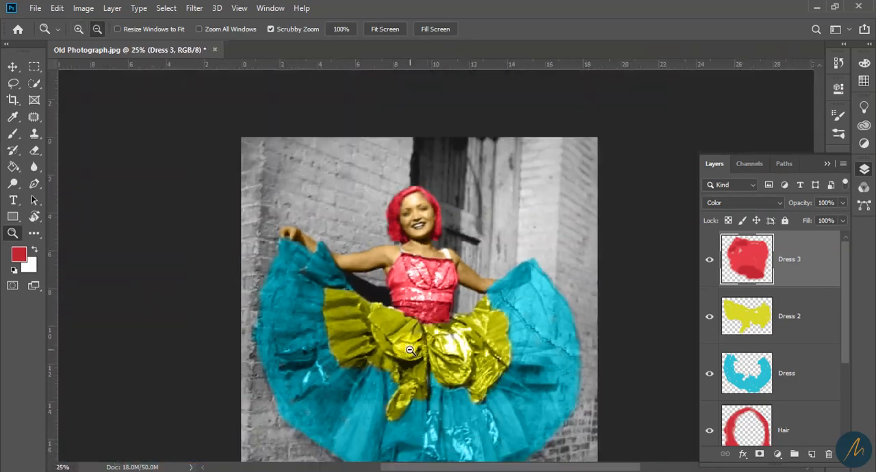
{"action": "scroll", "coordinate": [472, 419], "scroll_direction": "up", "scroll_amount": 2}
{"action": "scroll", "coordinate": [472, 419], "scroll_direction": "up", "scroll_amount": 1}
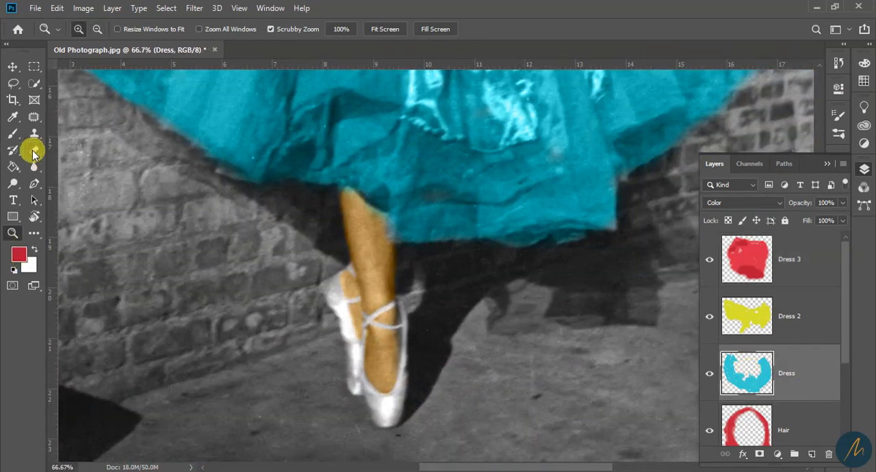
{"action": "left_click", "coordinate": [35, 150]}
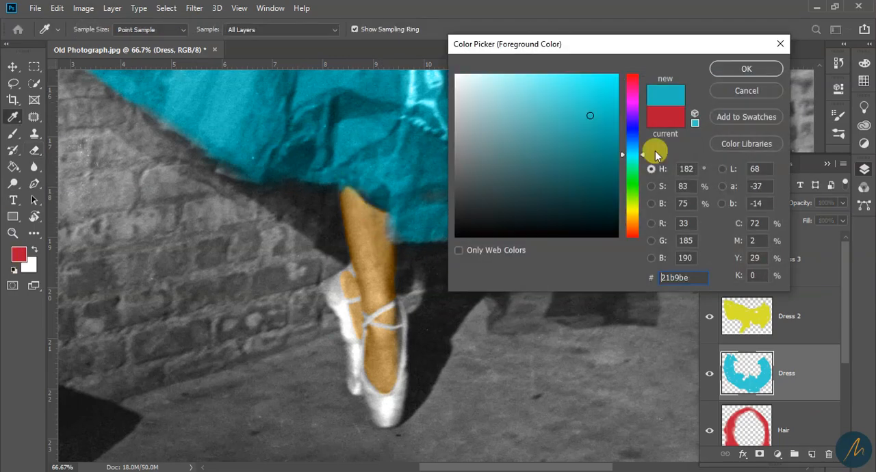
{"action": "key", "text": "Return"}
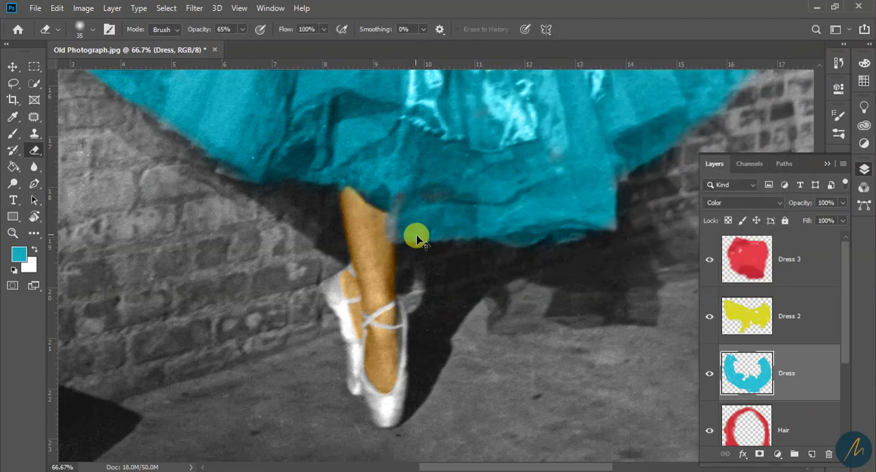
Touch up the skirt's hem beside the leg and its lower-left edge with turquoise using a 30 px brush
{"action": "key", "text": "b"}
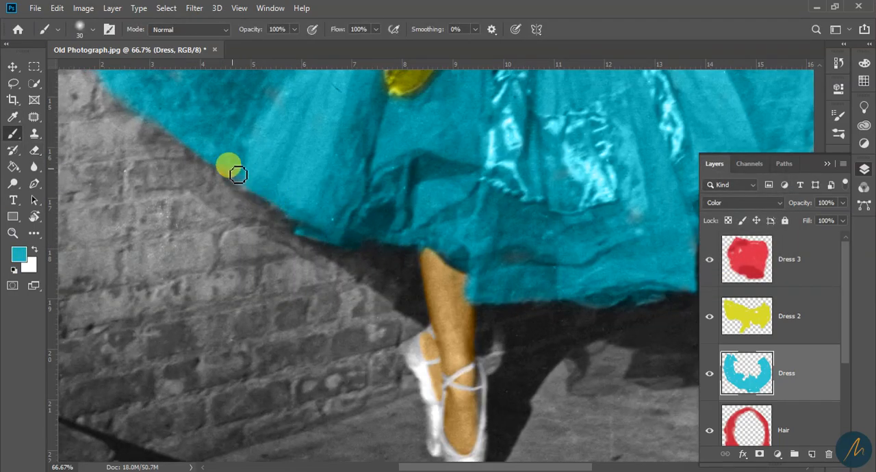
{"action": "left_click_drag", "start_coordinate": [238, 170], "coordinate": [299, 287]}
{"action": "left_click_drag", "start_coordinate": [232, 150], "coordinate": [231, 416]}
Select the Dress 2 layer and set the foreground color to the yellow b7c20d sampled from the overskirt
{"action": "key", "text": "z"}
{"action": "left_click", "coordinate": [430, 313], "text": "alt"}
{"action": "left_click", "coordinate": [430, 312], "text": "alt"}
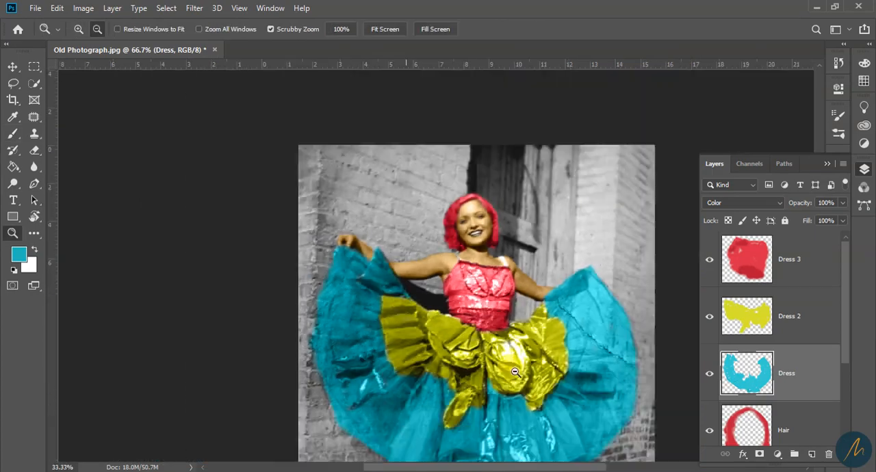
{"action": "left_click", "coordinate": [602, 411]}
{"action": "left_click", "coordinate": [602, 411]}
{"action": "left_click", "coordinate": [657, 410], "text": "alt"}
{"action": "left_click", "coordinate": [745, 313]}
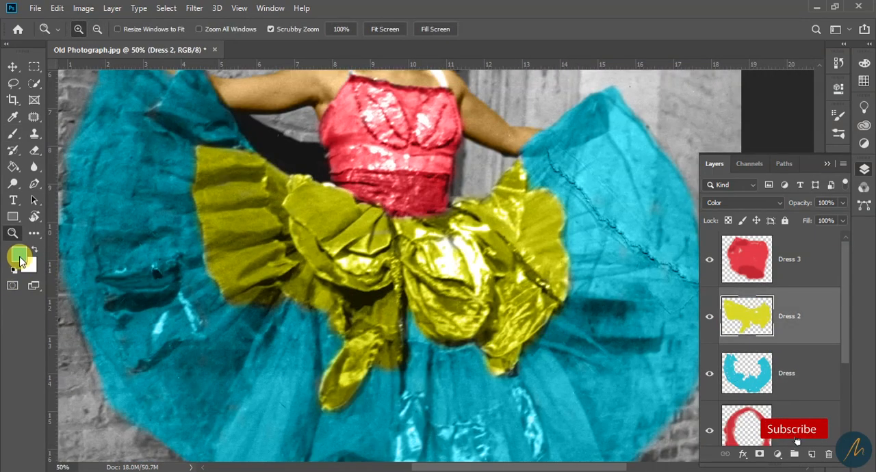
{"action": "left_click", "coordinate": [18, 255]}
{"action": "left_click", "coordinate": [349, 209]}
{"action": "left_click", "coordinate": [303, 210]}
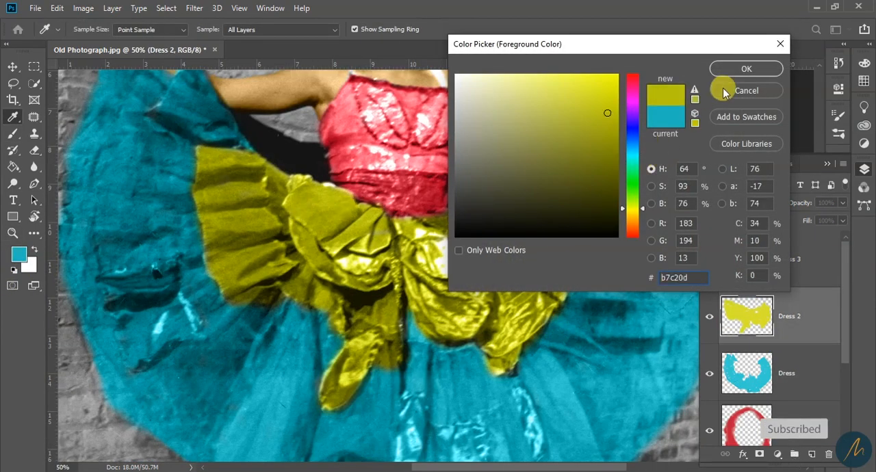
{"action": "left_click", "coordinate": [749, 69]}
Cover missed spots in the overskirt's central folds and along its right-hand edge with yellow using a 30 px brush
{"action": "key", "text": "b"}
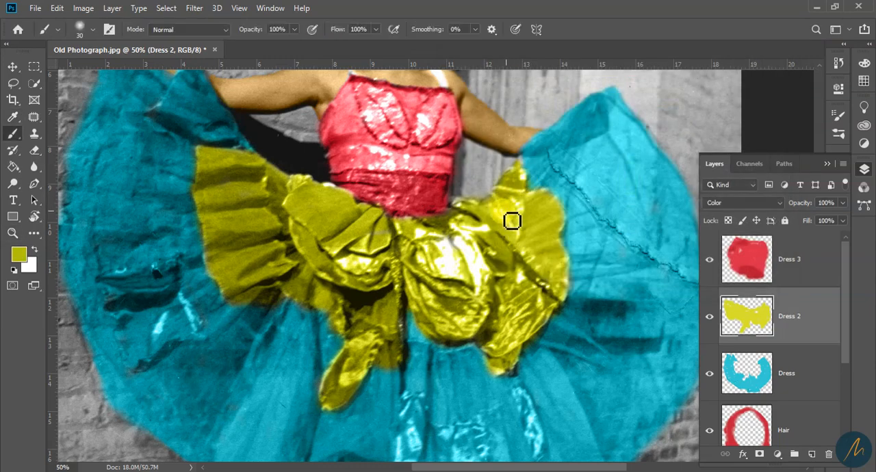
{"action": "left_click_drag", "start_coordinate": [404, 240], "coordinate": [371, 253]}
{"action": "mouse_move", "coordinate": [377, 332]}
{"action": "left_mouse_down"}
{"action": "mouse_move", "coordinate": [393, 309]}
{"action": "mouse_move", "coordinate": [396, 337]}
{"action": "mouse_move", "coordinate": [401, 322]}
{"action": "mouse_move", "coordinate": [402, 329]}
{"action": "mouse_move", "coordinate": [405, 289]}
{"action": "left_mouse_up"}
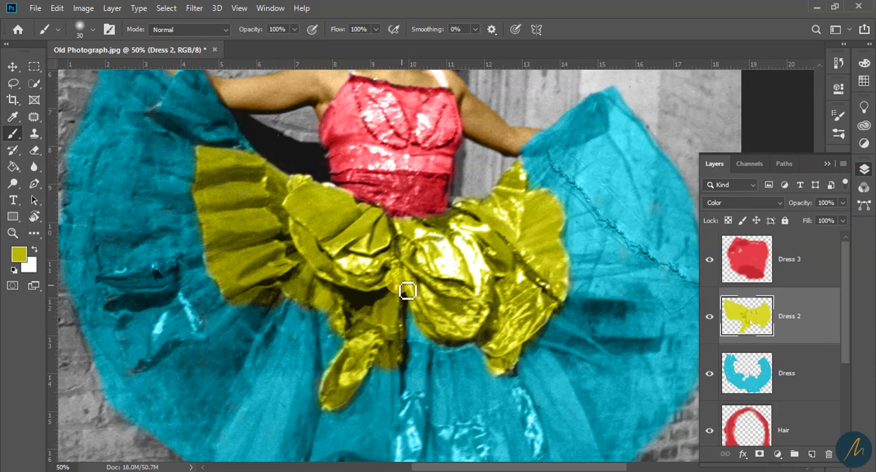
{"action": "mouse_move", "coordinate": [572, 273]}
{"action": "left_mouse_down"}
{"action": "mouse_move", "coordinate": [567, 293]}
{"action": "mouse_move", "coordinate": [559, 248]}
{"action": "left_mouse_up"}
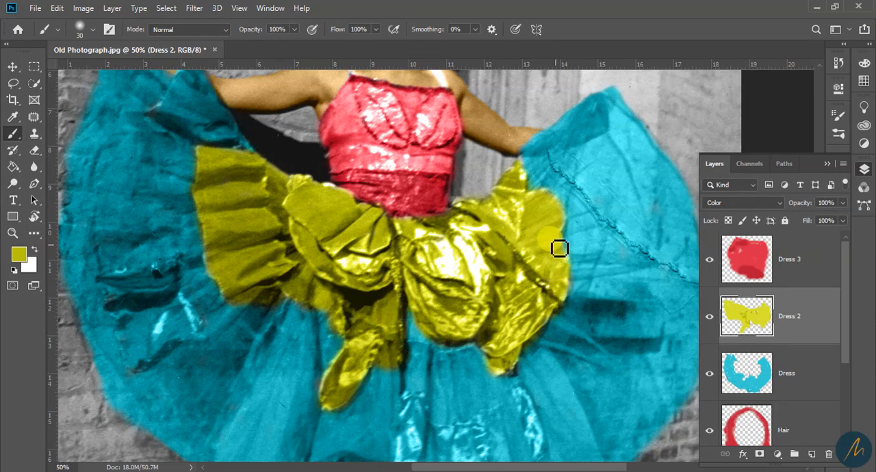
Examine the whole colorized figure from the hair down to the ballet shoes
{"action": "key", "text": "z"}
{"action": "left_click", "coordinate": [437, 211], "text": "alt"}
{"action": "left_click", "coordinate": [438, 211], "text": "alt"}
{"action": "left_click", "coordinate": [435, 214], "text": "alt"}
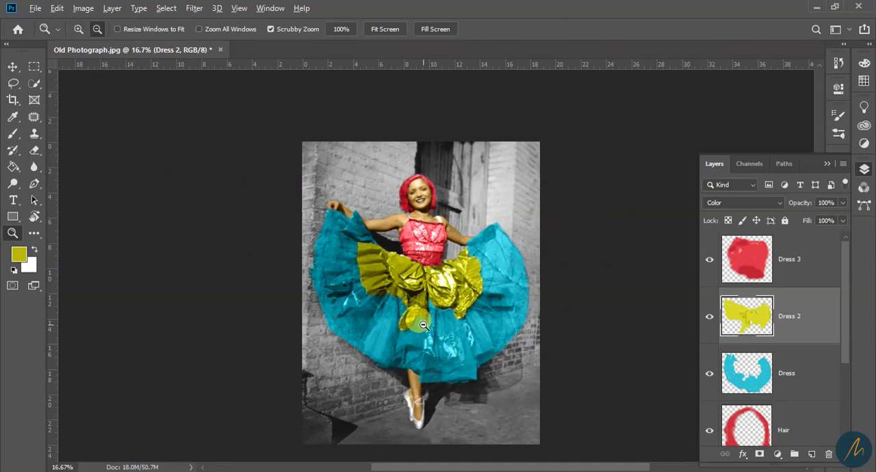
{"action": "left_click", "coordinate": [424, 325], "text": "alt"}
{"action": "left_click", "coordinate": [430, 252]}
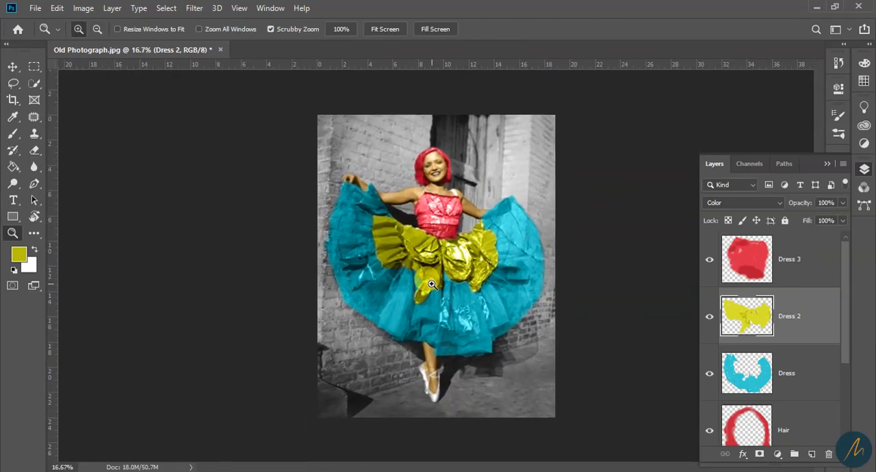
{"action": "left_click", "coordinate": [442, 326]}
{"action": "left_click", "coordinate": [480, 340], "text": "alt"}
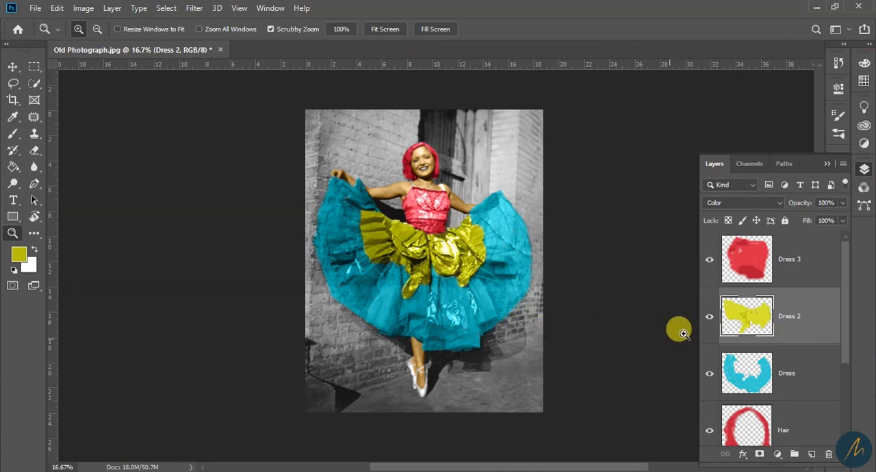
{"action": "left_click", "coordinate": [451, 286]}
{"action": "scroll", "coordinate": [453, 362], "scroll_direction": "down", "scroll_amount": 1}
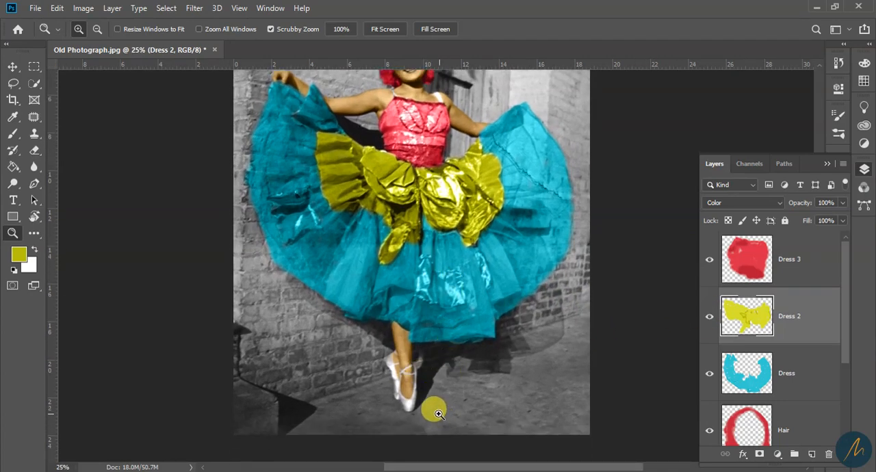
Select the Skijn layer and bring the dancer's face and arms into view
{"action": "scroll", "coordinate": [788, 353], "scroll_direction": "down", "scroll_amount": 2}
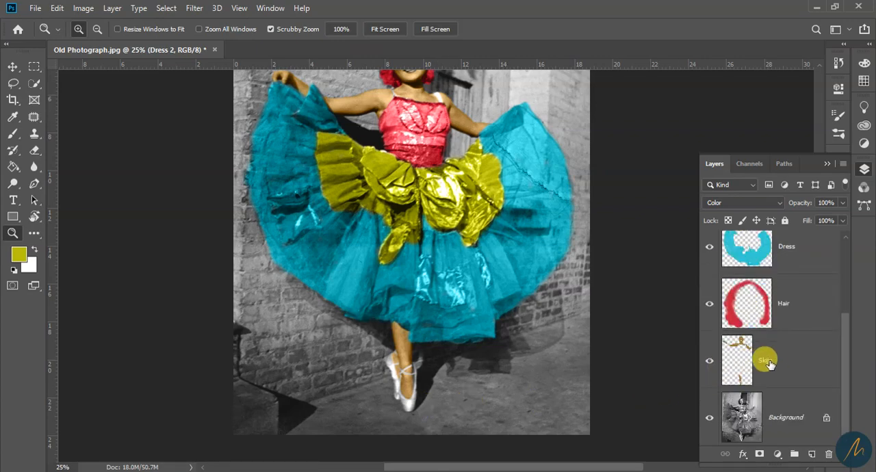
{"action": "left_click", "coordinate": [766, 362]}
{"action": "scroll", "coordinate": [568, 332], "scroll_direction": "up", "scroll_amount": 2}
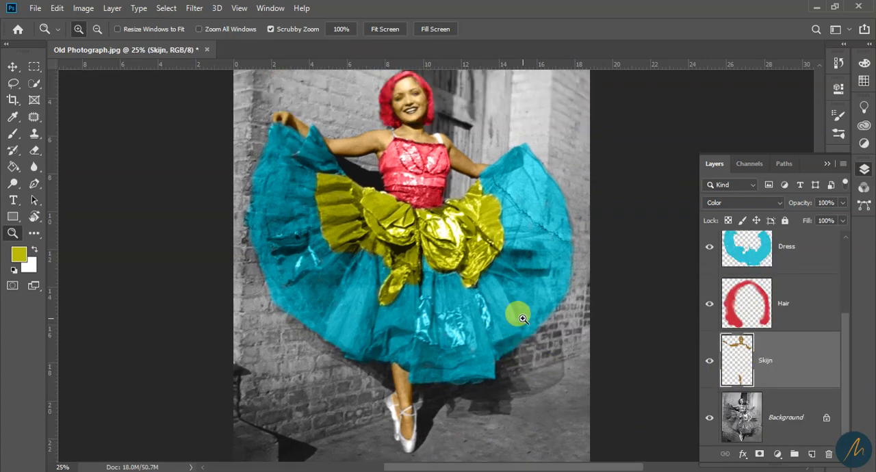
{"action": "left_click", "coordinate": [93, 10]}
{"action": "mouse_move", "coordinate": [141, 44]}
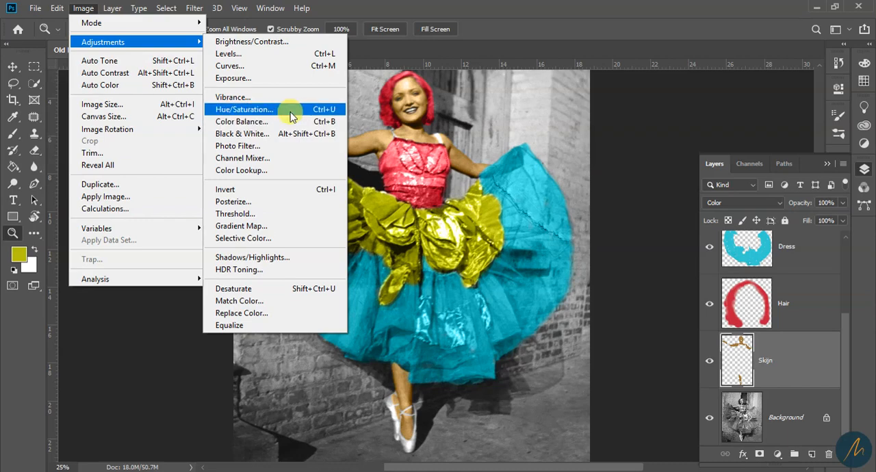
{"action": "left_click", "coordinate": [330, 110]}
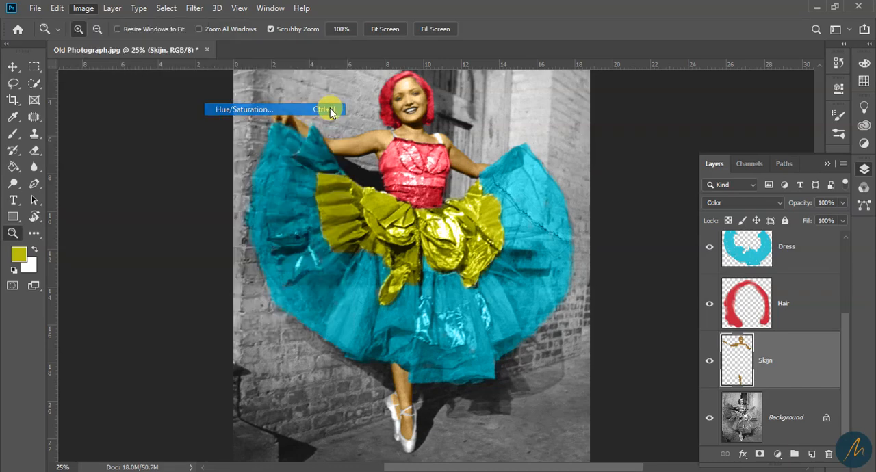
{"action": "left_click_drag", "start_coordinate": [438, 69], "coordinate": [698, 44]}
{"action": "left_click_drag", "start_coordinate": [662, 131], "coordinate": [634, 131]}
{"action": "left_click_drag", "start_coordinate": [663, 166], "coordinate": [688, 176]}
{"action": "left_click_drag", "start_coordinate": [636, 136], "coordinate": [719, 121]}
{"action": "left_click", "coordinate": [808, 91]}
{"action": "key", "text": "z"}
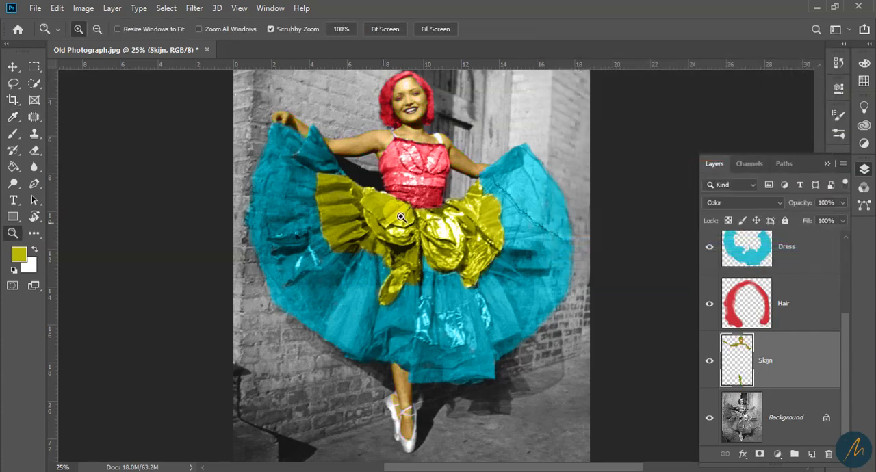
Shift the hue of the Skijn layer to -19 with Hue/Saturation
{"action": "key", "text": "i"}
{"action": "key", "text": "ctrl+u"}
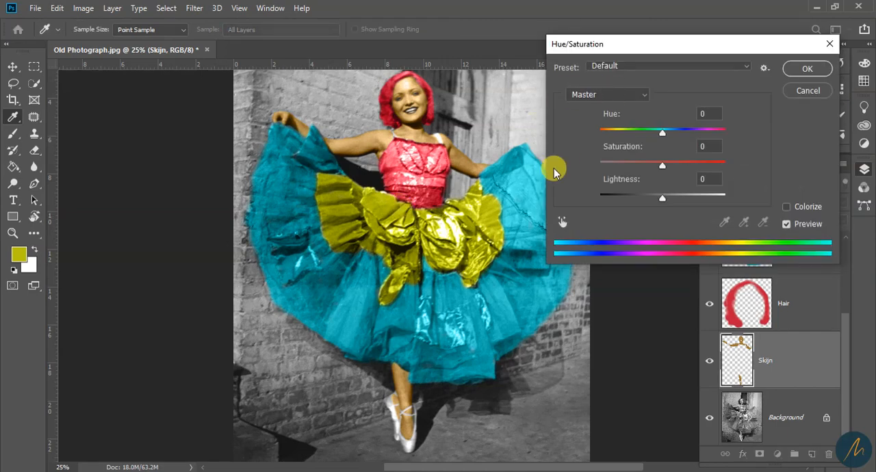
{"action": "mouse_move", "coordinate": [660, 137]}
{"action": "left_mouse_down"}
{"action": "mouse_move", "coordinate": [630, 129]}
{"action": "mouse_move", "coordinate": [650, 133]}
{"action": "left_mouse_up"}
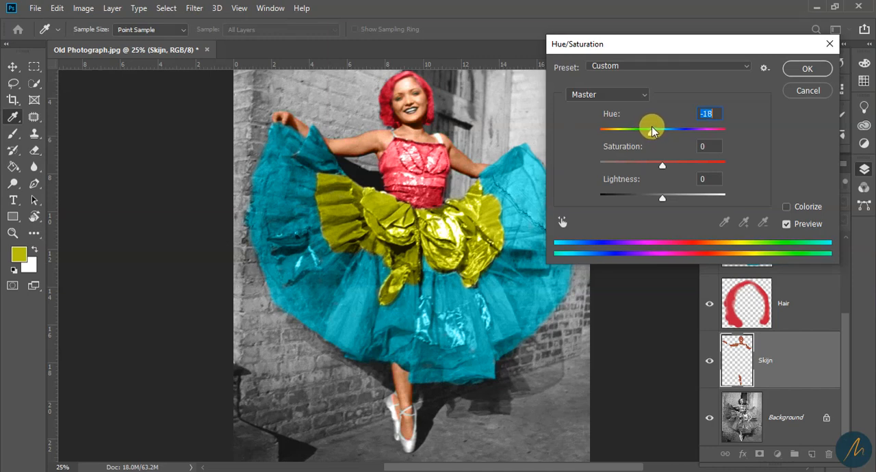
{"action": "left_click_drag", "start_coordinate": [652, 130], "coordinate": [650, 132]}
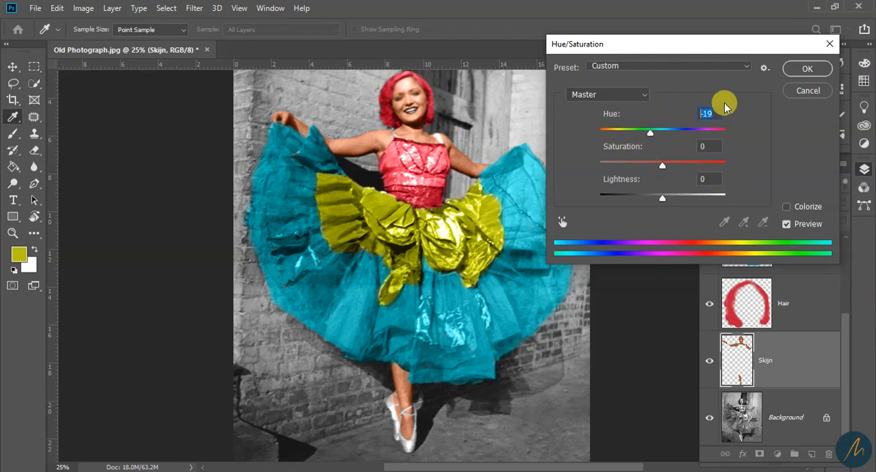
{"action": "left_click", "coordinate": [809, 71]}
Recolor the Hair layer with Hue/Saturation, setting its hue to +35
{"action": "key", "text": "z"}
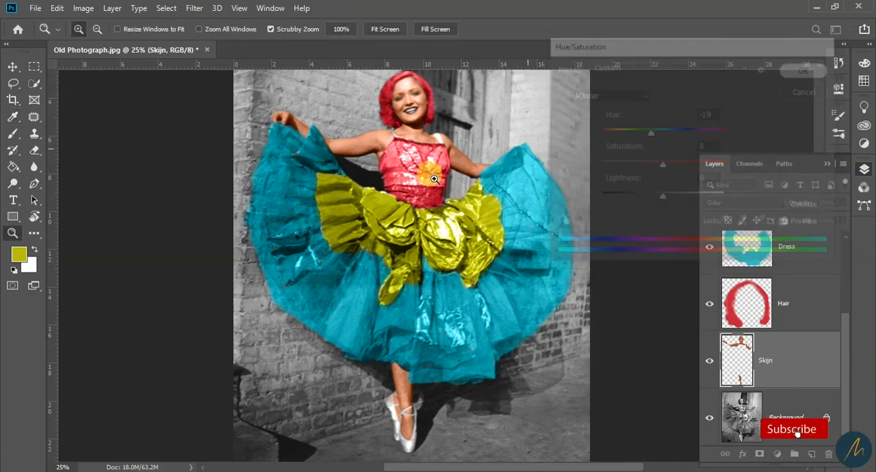
{"action": "left_click", "coordinate": [783, 302]}
{"action": "left_click_drag", "start_coordinate": [402, 217], "coordinate": [515, 209]}
{"action": "key", "text": "ctrl+u"}
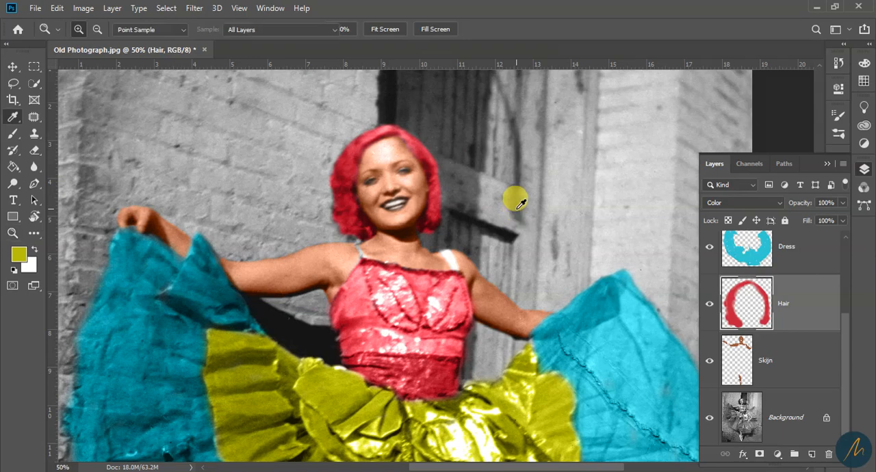
{"action": "left_click_drag", "start_coordinate": [661, 131], "coordinate": [687, 147]}
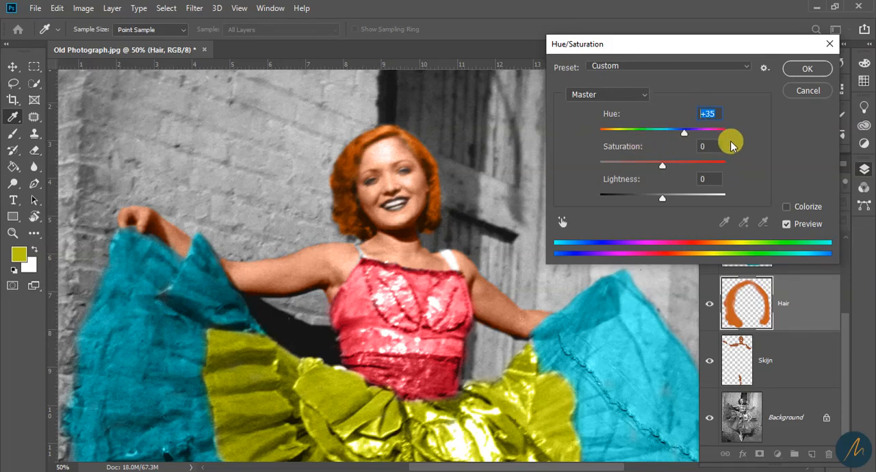
{"action": "left_click", "coordinate": [808, 70]}
Recolor the Dress layer's wide skirt to teal with Hue/Saturation, setting its hue to -13
{"action": "key", "text": "z"}
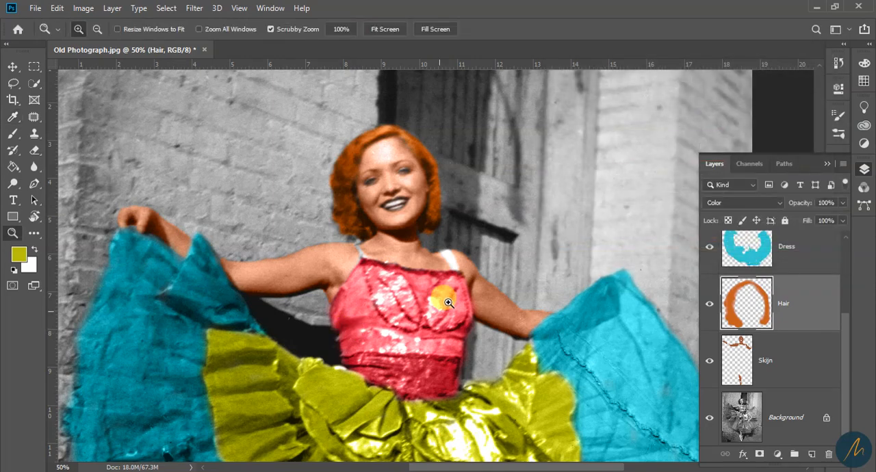
{"action": "left_click", "coordinate": [436, 291], "text": "alt"}
{"action": "left_click", "coordinate": [437, 291], "text": "alt"}
{"action": "left_click_drag", "start_coordinate": [468, 360], "coordinate": [463, 268]}
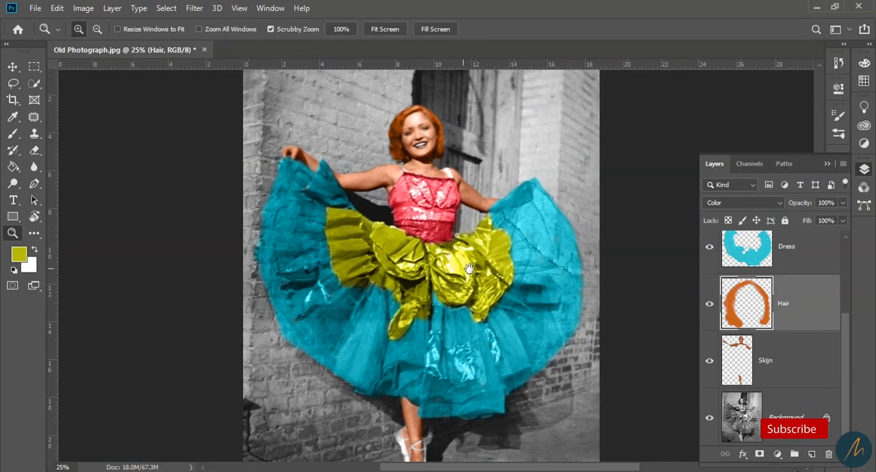
{"action": "left_click", "coordinate": [742, 254]}
{"action": "scroll", "coordinate": [779, 349], "scroll_direction": "up", "scroll_amount": 2}
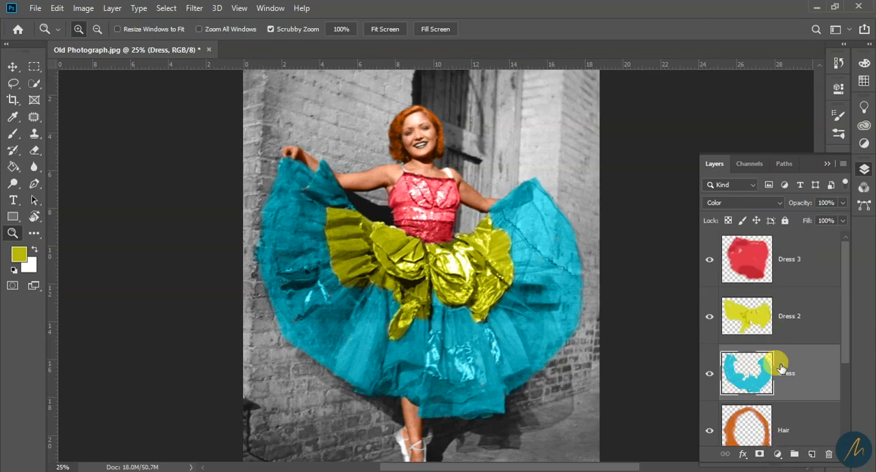
{"action": "key", "text": "ctrl+u"}
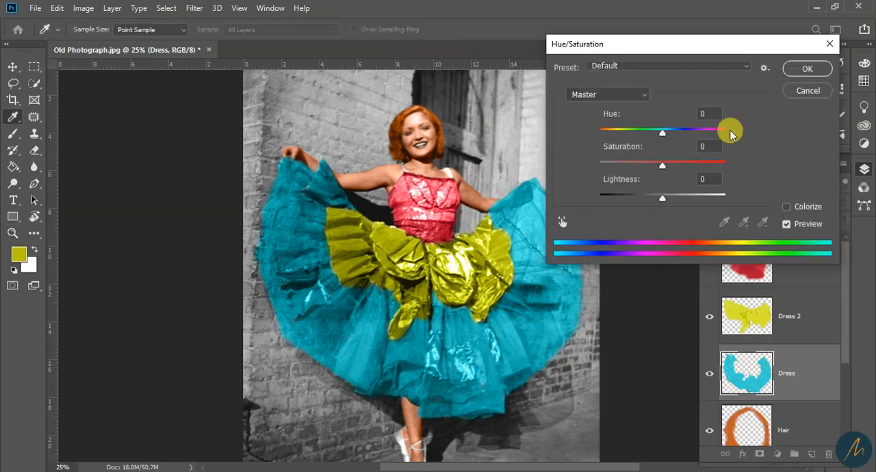
{"action": "mouse_move", "coordinate": [666, 134]}
{"action": "left_mouse_down"}
{"action": "mouse_move", "coordinate": [666, 126]}
{"action": "mouse_move", "coordinate": [630, 133]}
{"action": "mouse_move", "coordinate": [673, 137]}
{"action": "mouse_move", "coordinate": [632, 140]}
{"action": "mouse_move", "coordinate": [650, 139]}
{"action": "left_mouse_up"}
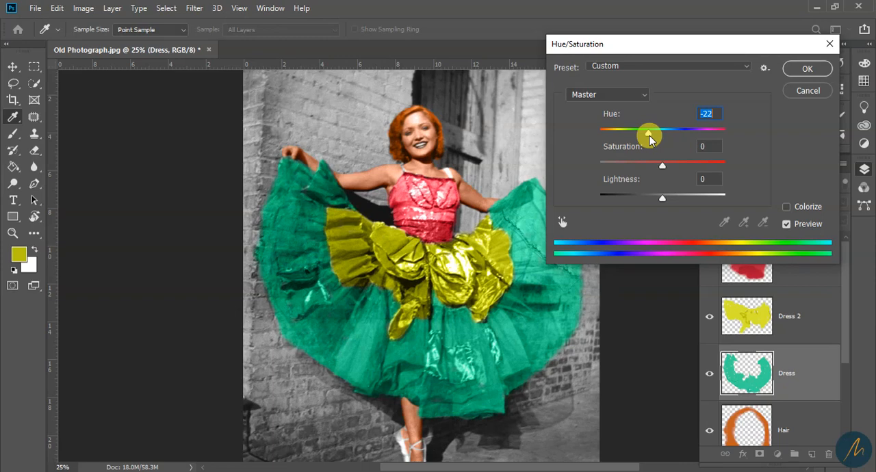
{"action": "left_click_drag", "start_coordinate": [645, 135], "coordinate": [656, 137]}
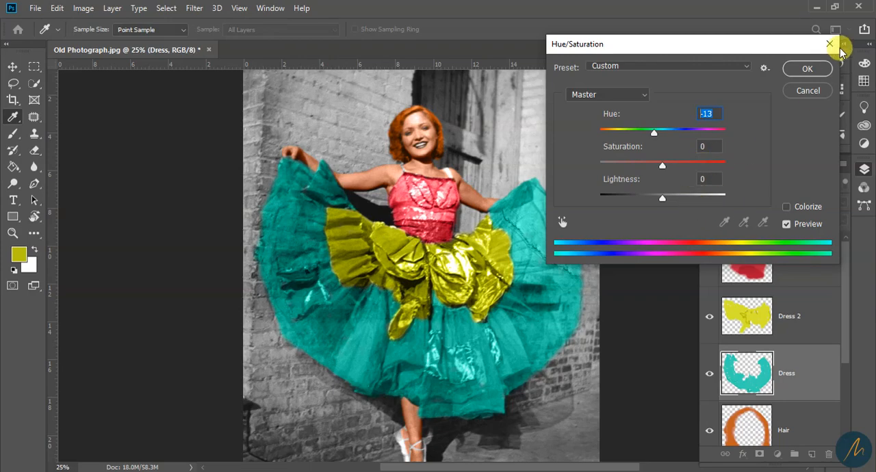
{"action": "left_click", "coordinate": [802, 69]}
Turn the Dress 2 layer's ruffled overskirt golden orange with Hue/Saturation, setting its hue to -22
{"action": "left_click", "coordinate": [745, 332]}
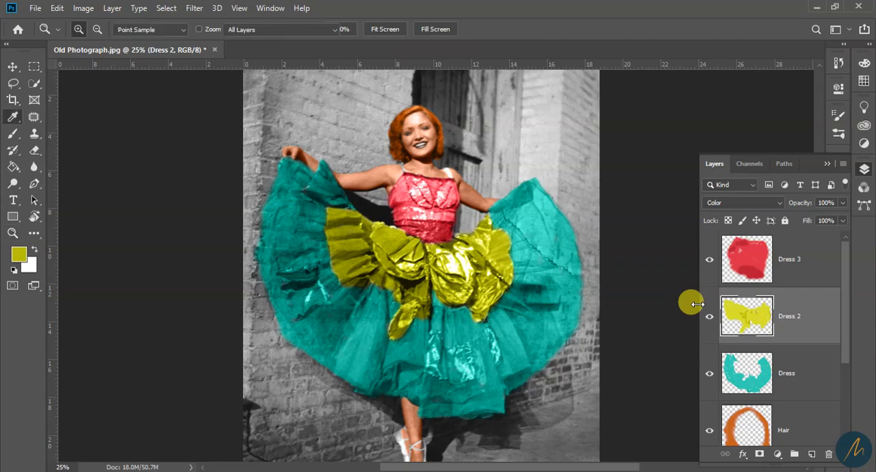
{"action": "key", "text": "ctrl+u"}
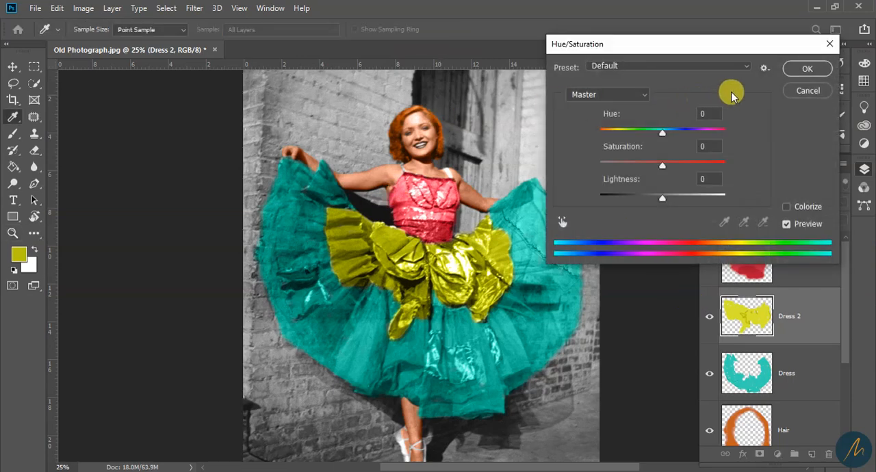
{"action": "left_click_drag", "start_coordinate": [661, 137], "coordinate": [707, 136]}
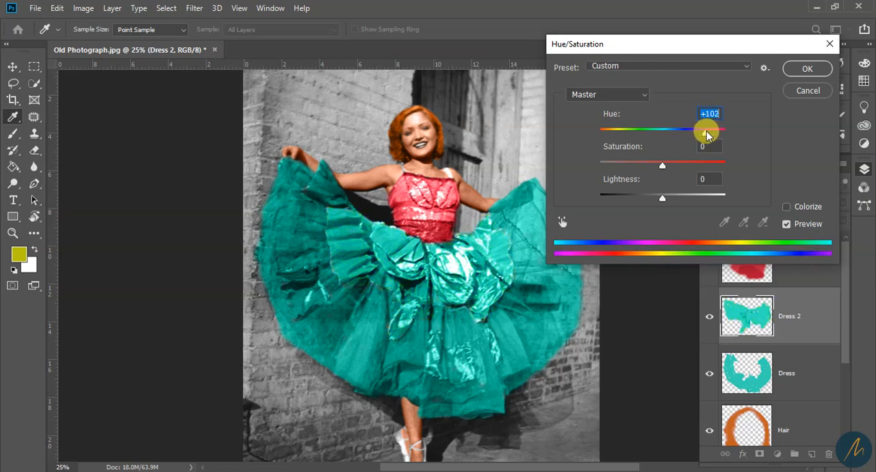
{"action": "left_click_drag", "start_coordinate": [695, 132], "coordinate": [647, 138]}
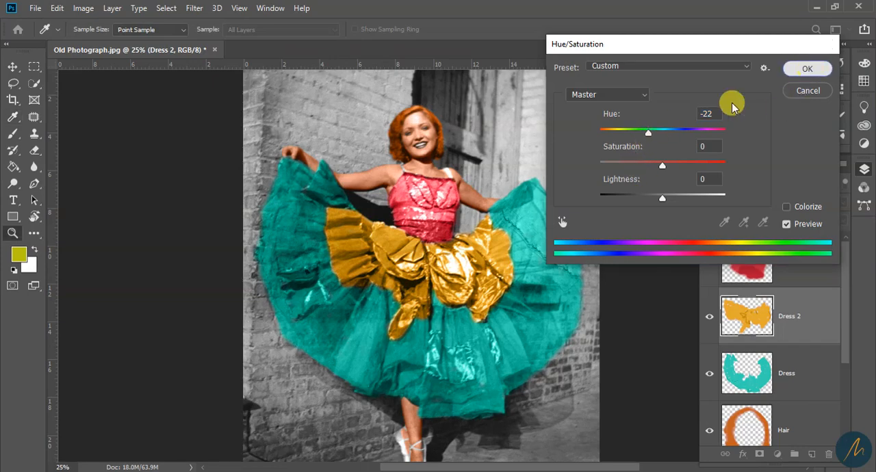
{"action": "left_click", "coordinate": [809, 70]}
Change the Dress 3 layer's bodice to golden yellow with Hue/Saturation, setting its hue to +57
{"action": "key", "text": "z"}
{"action": "left_click", "coordinate": [739, 254]}
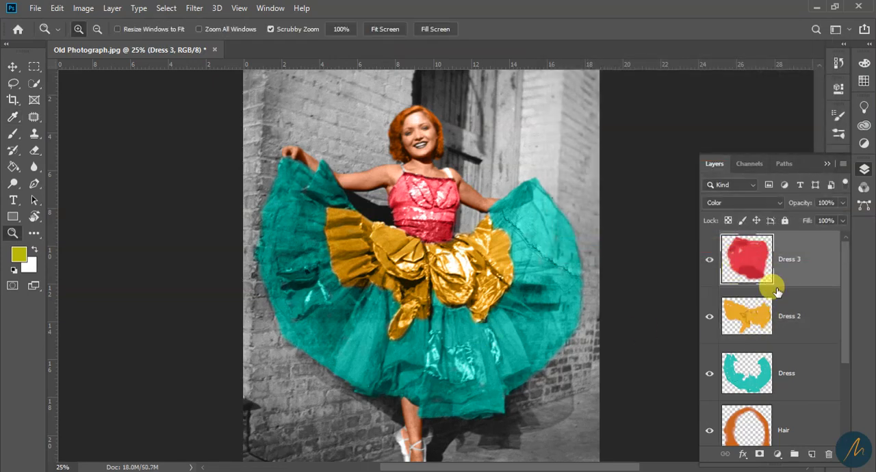
{"action": "key", "text": "ctrl+u"}
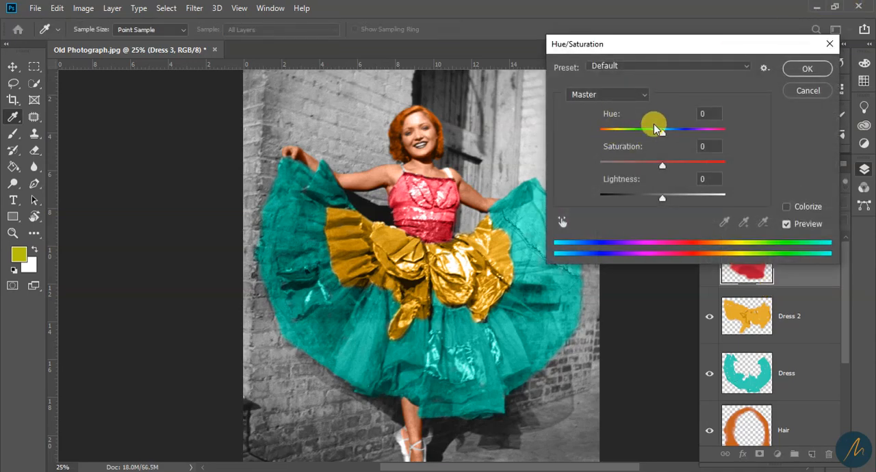
{"action": "left_click_drag", "start_coordinate": [661, 138], "coordinate": [684, 141]}
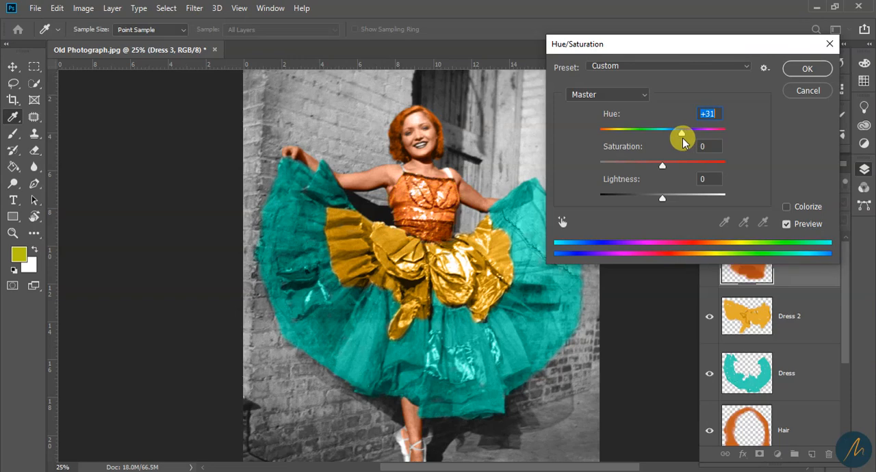
{"action": "mouse_move", "coordinate": [686, 138]}
{"action": "left_mouse_down"}
{"action": "mouse_move", "coordinate": [676, 137]}
{"action": "mouse_move", "coordinate": [719, 135]}
{"action": "mouse_move", "coordinate": [675, 141]}
{"action": "mouse_move", "coordinate": [693, 143]}
{"action": "left_mouse_up"}
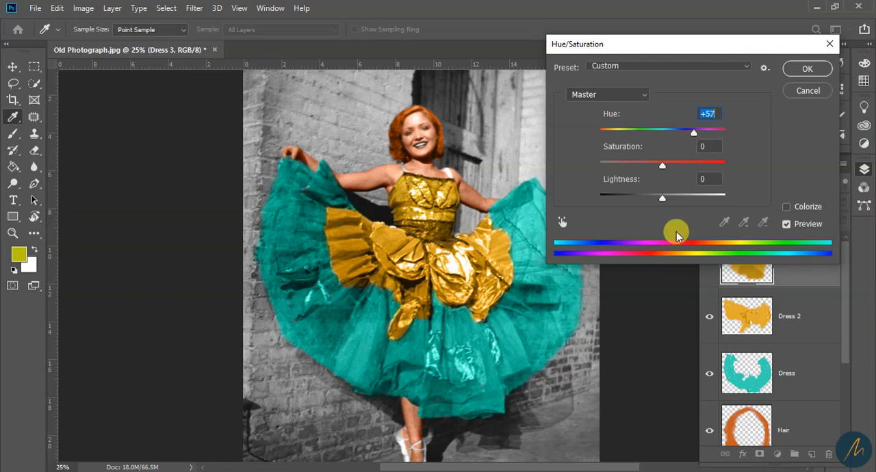
{"action": "left_click", "coordinate": [815, 71]}
Examine the recolored dancer up close and as a whole, and look through the stack of color layers
{"action": "key", "text": "z"}
{"action": "left_click", "coordinate": [489, 308], "text": "alt"}
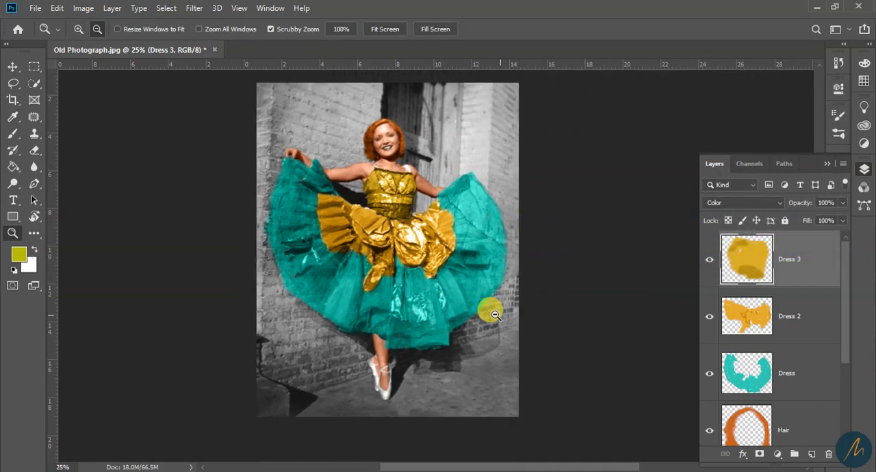
{"action": "left_click_drag", "start_coordinate": [389, 283], "coordinate": [449, 273]}
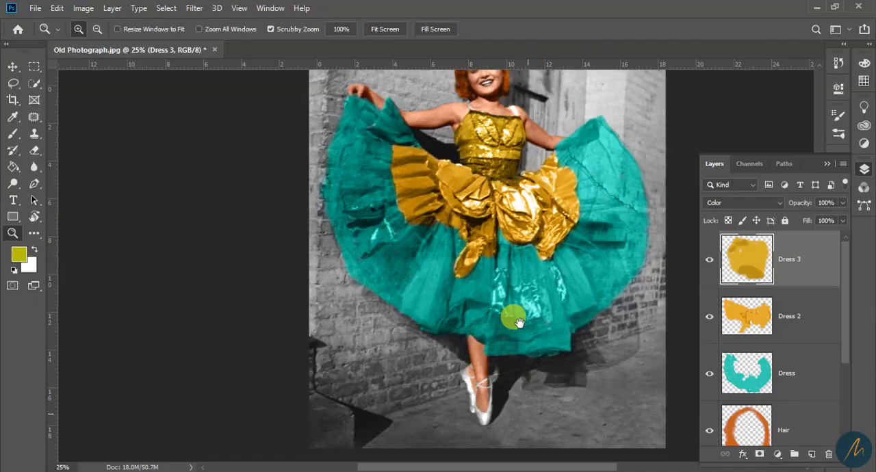
{"action": "left_click_drag", "start_coordinate": [513, 312], "coordinate": [541, 306]}
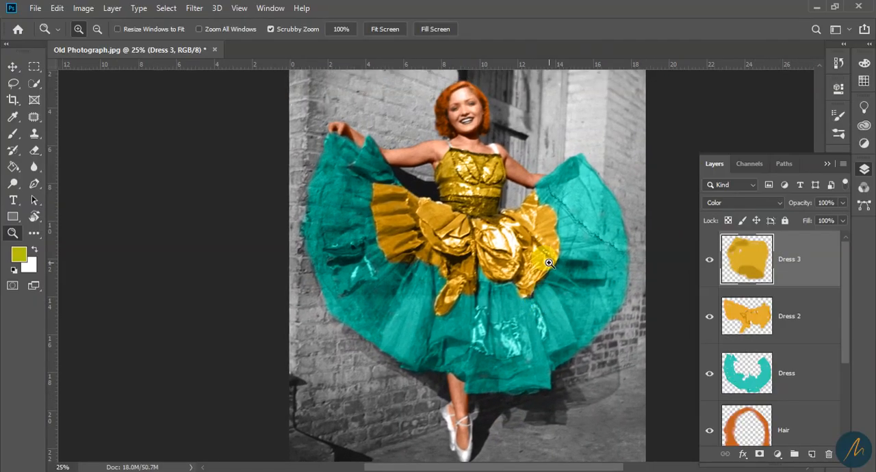
{"action": "left_click", "coordinate": [539, 274], "text": "alt"}
{"action": "left_click", "coordinate": [533, 278], "text": "alt"}
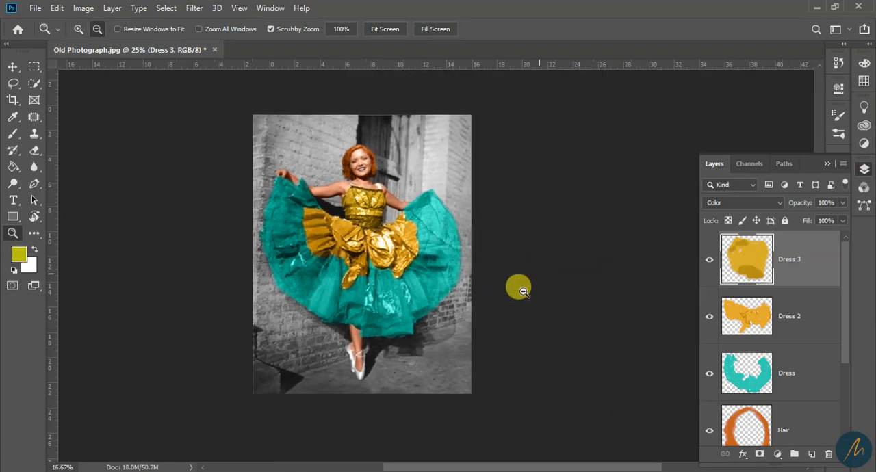
{"action": "left_click", "coordinate": [305, 230]}
{"action": "left_click", "coordinate": [438, 231]}
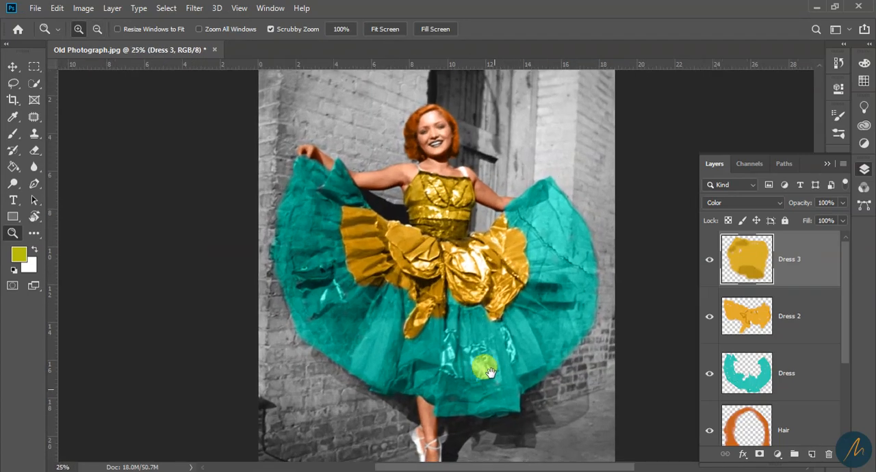
{"action": "left_click_drag", "start_coordinate": [471, 384], "coordinate": [452, 313]}
{"action": "key", "text": "ctrl+minus"}
{"action": "key", "text": "ctrl+plus"}
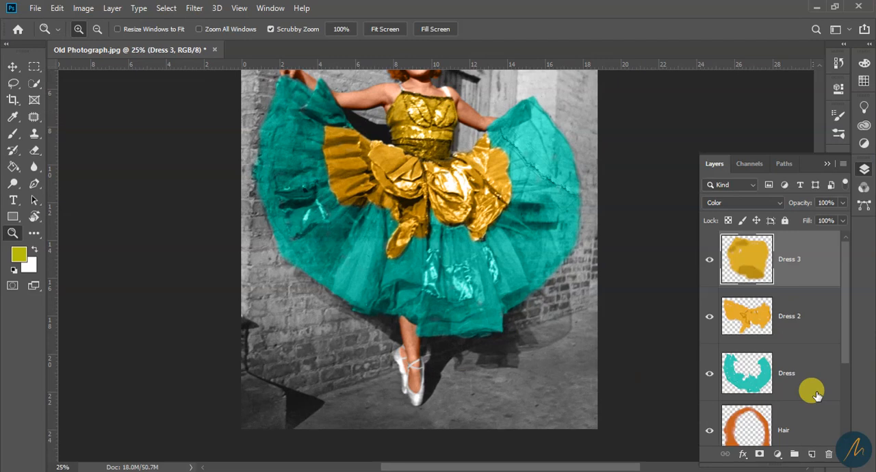
{"action": "scroll", "coordinate": [438, 329], "scroll_direction": "up", "scroll_amount": 2}
{"action": "scroll", "coordinate": [787, 321], "scroll_direction": "down", "scroll_amount": 3}
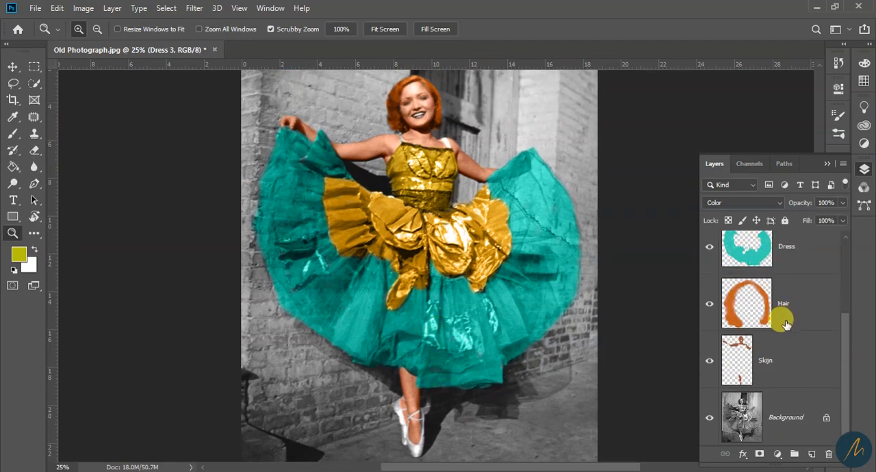
{"action": "scroll", "coordinate": [780, 324], "scroll_direction": "up", "scroll_amount": 3}
{"action": "scroll", "coordinate": [776, 325], "scroll_direction": "down", "scroll_amount": 3}
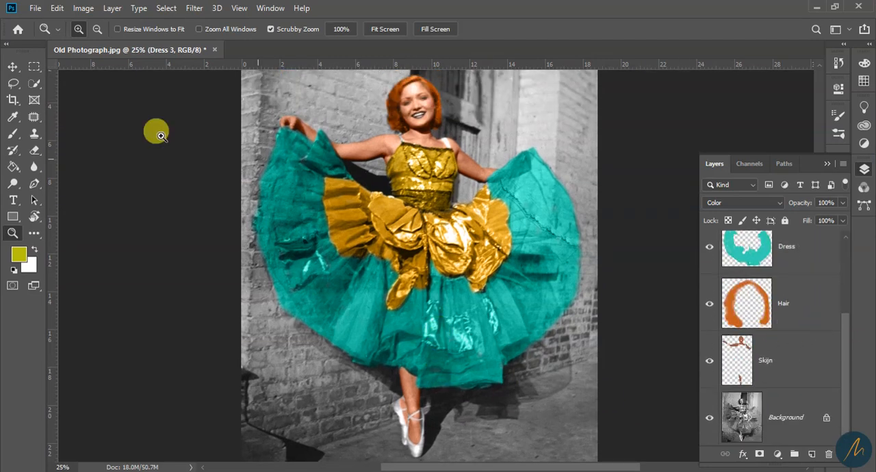
Start saving the document under a new name as a layered Photoshop file, opening the file name for editing
{"action": "left_click", "coordinate": [34, 8]}
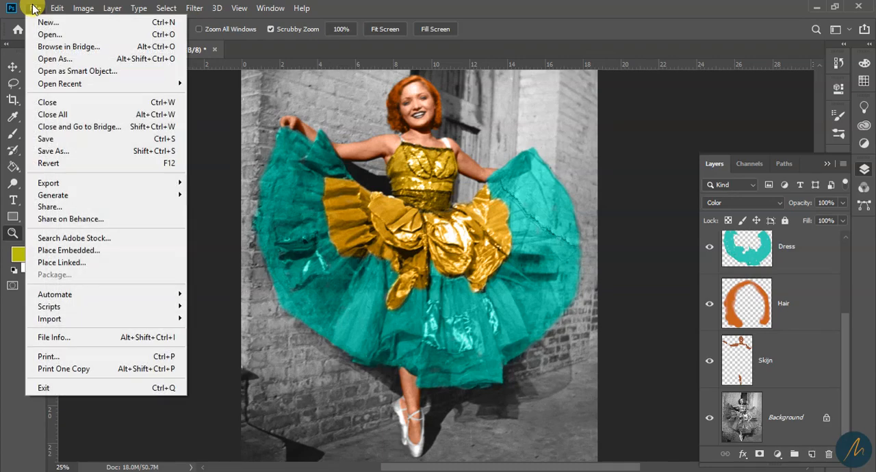
{"action": "left_click", "coordinate": [68, 151]}
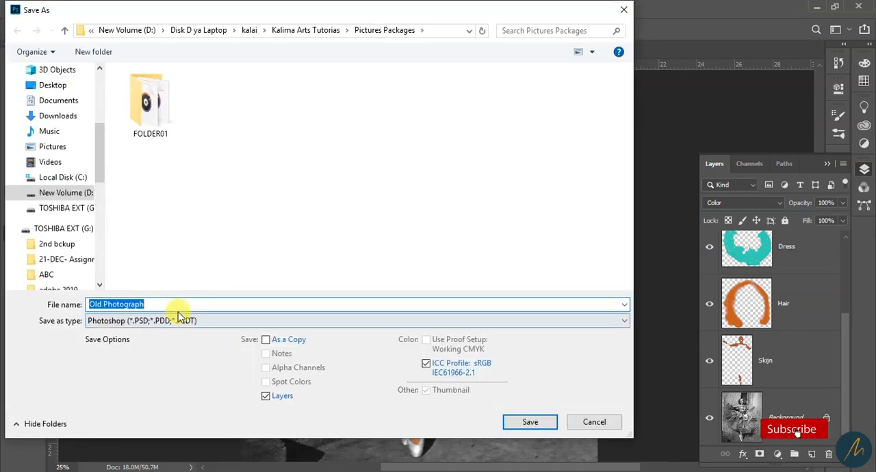
{"action": "left_click", "coordinate": [159, 305]}
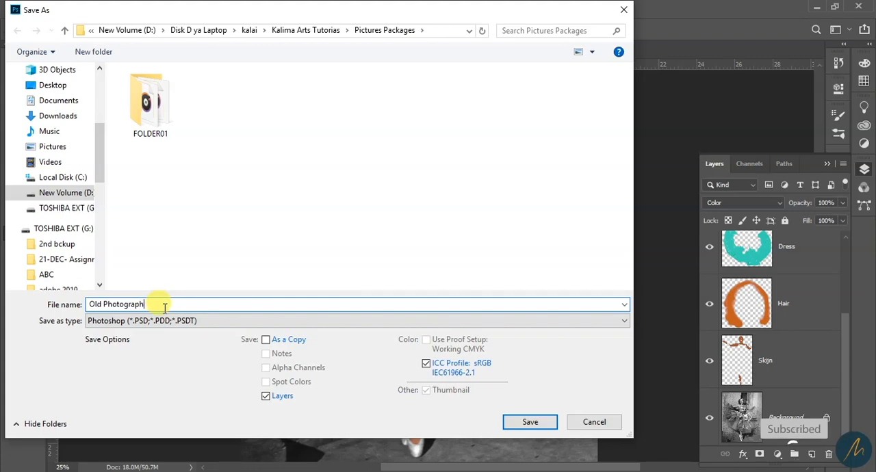
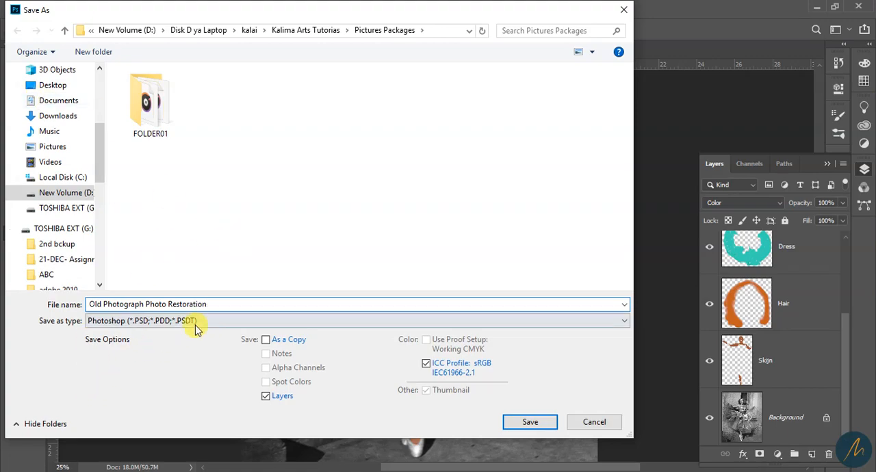
Save the document with its layers as the Photoshop file Old Photograph Photo Restoration
{"action": "left_click", "coordinate": [533, 420]}
{"action": "left_click", "coordinate": [582, 127]}
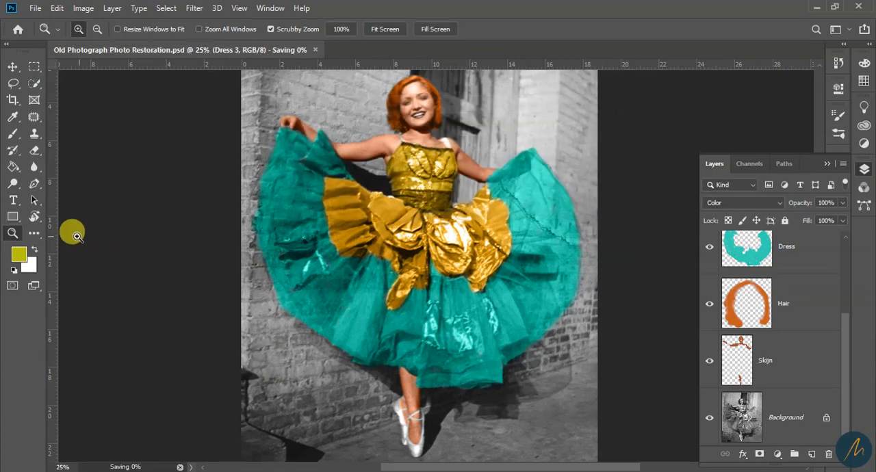
Add a new layer above Dress 3 and name it Wall
{"action": "left_click", "coordinate": [455, 345], "text": "alt"}
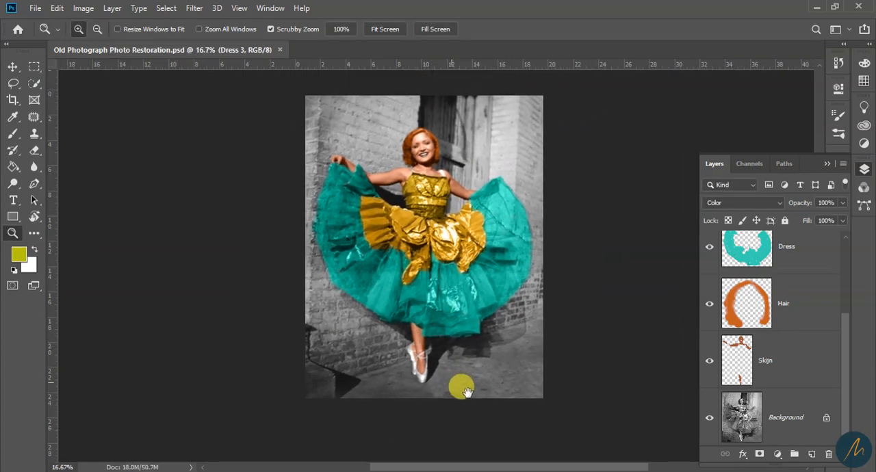
{"action": "left_click", "coordinate": [479, 168]}
{"action": "scroll", "coordinate": [783, 307], "scroll_direction": "up", "scroll_amount": 3}
{"action": "scroll", "coordinate": [787, 307], "scroll_direction": "down", "scroll_amount": 3}
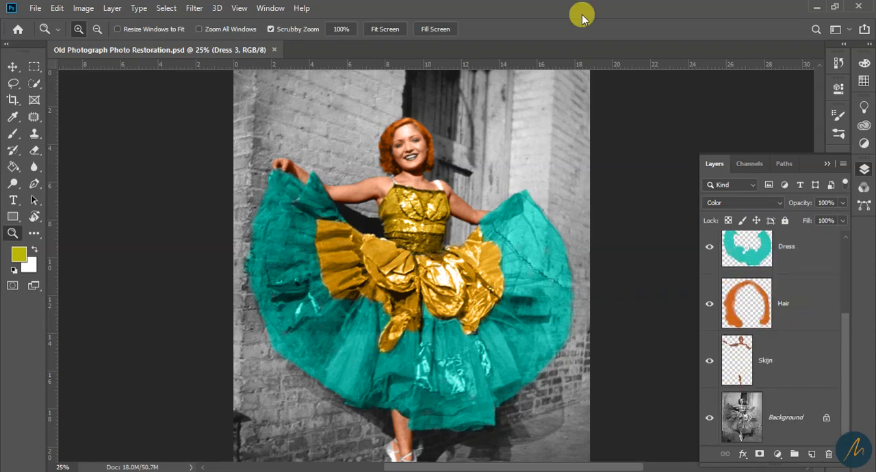
{"action": "scroll", "coordinate": [456, 322], "scroll_direction": "down", "scroll_amount": 2}
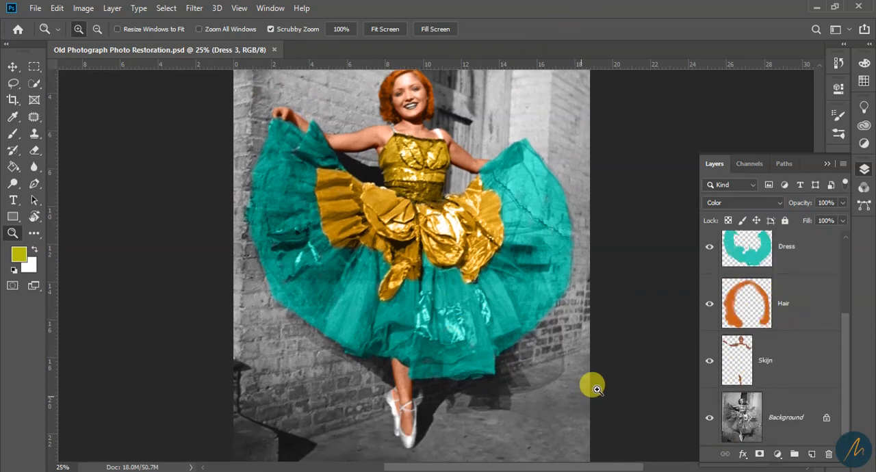
{"action": "scroll", "coordinate": [582, 418], "scroll_direction": "down", "scroll_amount": 2}
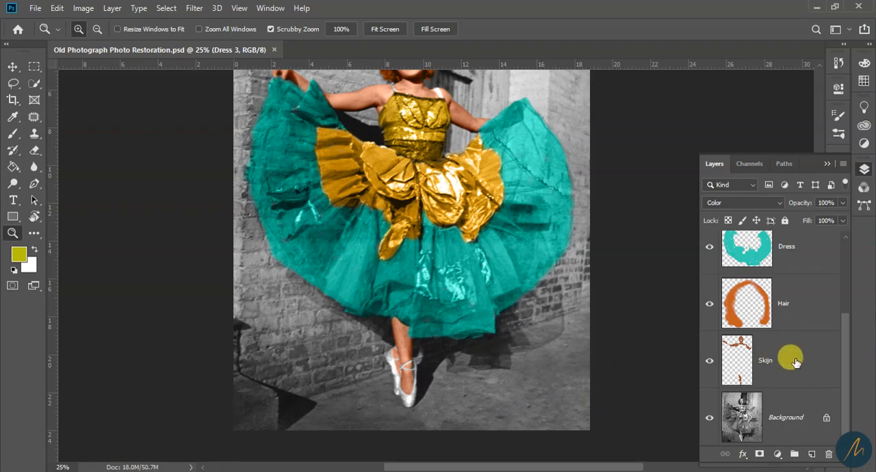
{"action": "left_click", "coordinate": [794, 425]}
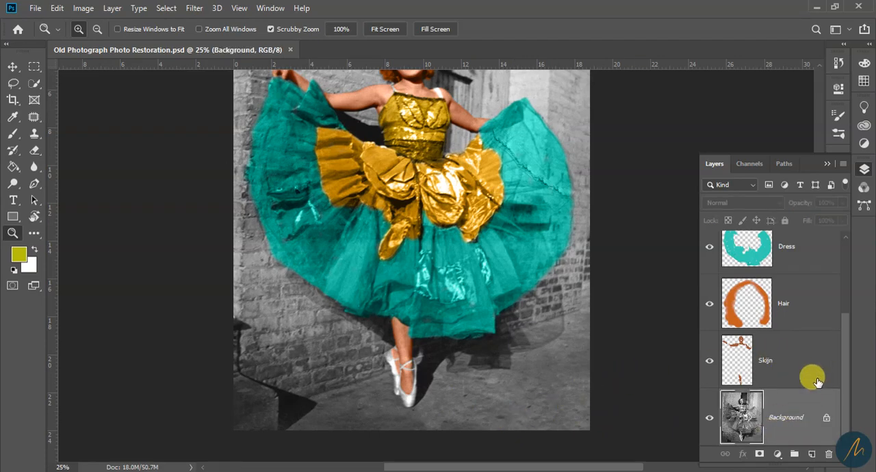
{"action": "scroll", "coordinate": [811, 342], "scroll_direction": "up", "scroll_amount": 3}
{"action": "left_click", "coordinate": [793, 268]}
{"action": "left_click", "coordinate": [810, 455]}
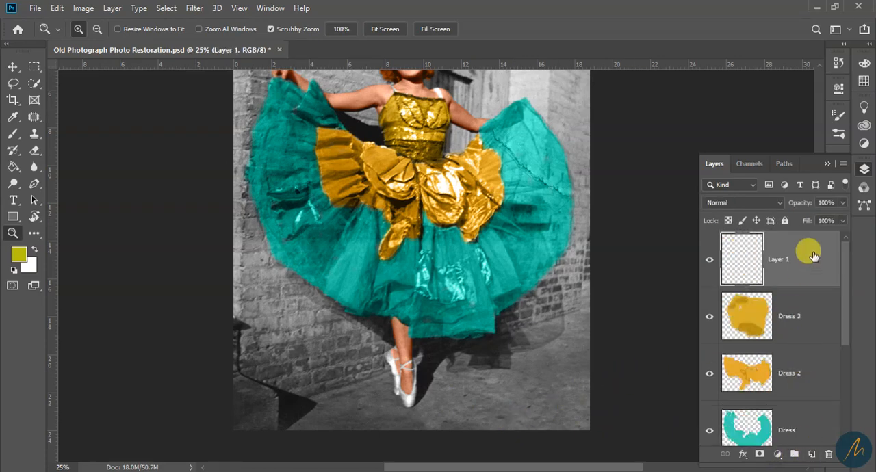
{"action": "double_click", "coordinate": [785, 257]}
{"action": "type", "text": "Wall"}
{"action": "key", "text": "Return"}
{"action": "scroll", "coordinate": [404, 307], "scroll_direction": "up", "scroll_amount": 5}
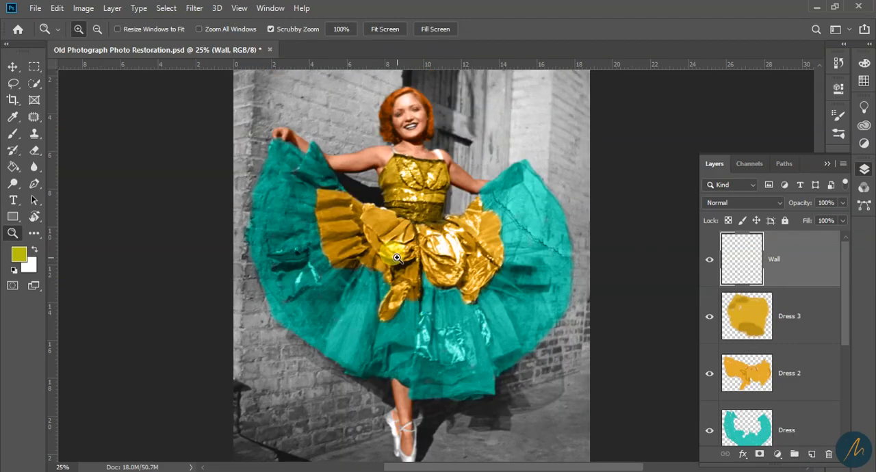
Set the foreground colour to the golden brown c0912d
{"action": "left_click", "coordinate": [21, 255]}
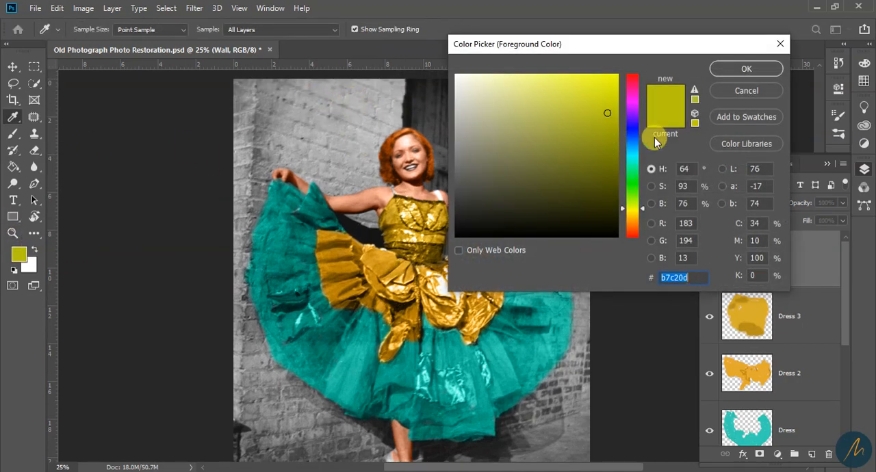
{"action": "mouse_move", "coordinate": [633, 217]}
{"action": "left_mouse_down"}
{"action": "mouse_move", "coordinate": [634, 226]}
{"action": "mouse_move", "coordinate": [633, 217]}
{"action": "left_mouse_up"}
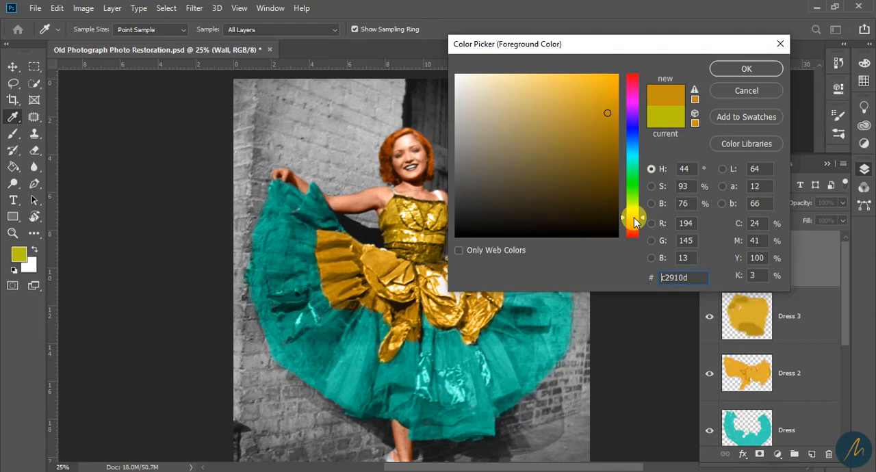
{"action": "left_click", "coordinate": [729, 72]}
{"action": "key", "text": "z"}
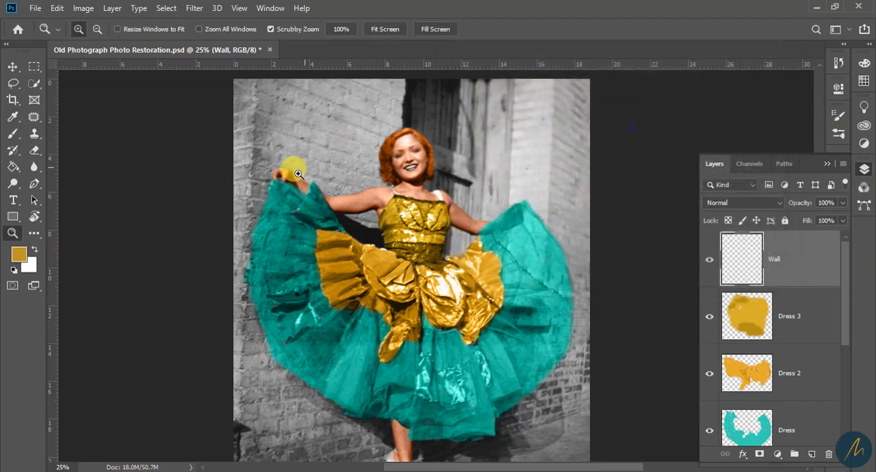
Brush the golden brown over the upper-left brick wall on the Wall layer with a 125 px brush
{"action": "left_click", "coordinate": [297, 154]}
{"action": "key", "text": "b"}
{"action": "left_click_drag", "start_coordinate": [332, 143], "coordinate": [310, 239]}
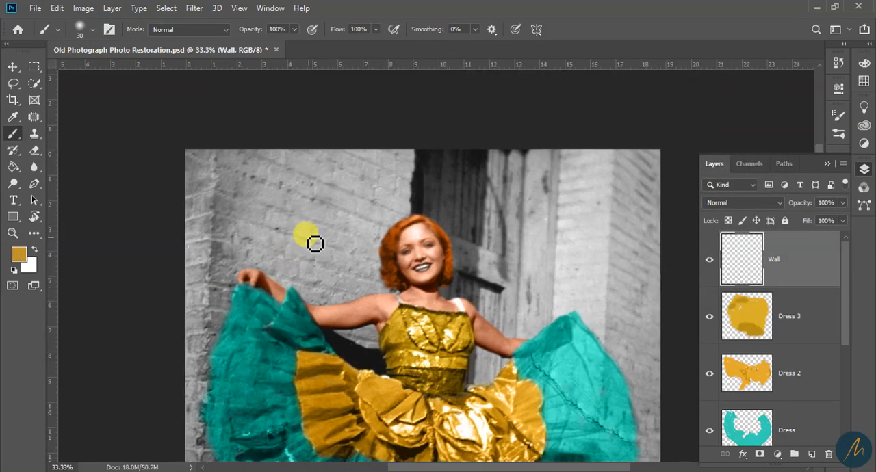
{"action": "key", "text": "bracketright"}
{"action": "mouse_move", "coordinate": [256, 204]}
{"action": "left_mouse_down"}
{"action": "mouse_move", "coordinate": [210, 180]}
{"action": "mouse_move", "coordinate": [266, 149]}
{"action": "mouse_move", "coordinate": [149, 167]}
{"action": "mouse_move", "coordinate": [292, 179]}
{"action": "mouse_move", "coordinate": [301, 172]}
{"action": "mouse_move", "coordinate": [260, 182]}
{"action": "mouse_move", "coordinate": [297, 178]}
{"action": "mouse_move", "coordinate": [322, 198]}
{"action": "mouse_move", "coordinate": [318, 228]}
{"action": "mouse_move", "coordinate": [346, 216]}
{"action": "mouse_move", "coordinate": [333, 230]}
{"action": "mouse_move", "coordinate": [341, 241]}
{"action": "mouse_move", "coordinate": [262, 236]}
{"action": "mouse_move", "coordinate": [251, 229]}
{"action": "mouse_move", "coordinate": [258, 210]}
{"action": "mouse_move", "coordinate": [205, 217]}
{"action": "mouse_move", "coordinate": [199, 231]}
{"action": "mouse_move", "coordinate": [286, 199]}
{"action": "left_mouse_up"}
{"action": "left_click", "coordinate": [20, 257]}
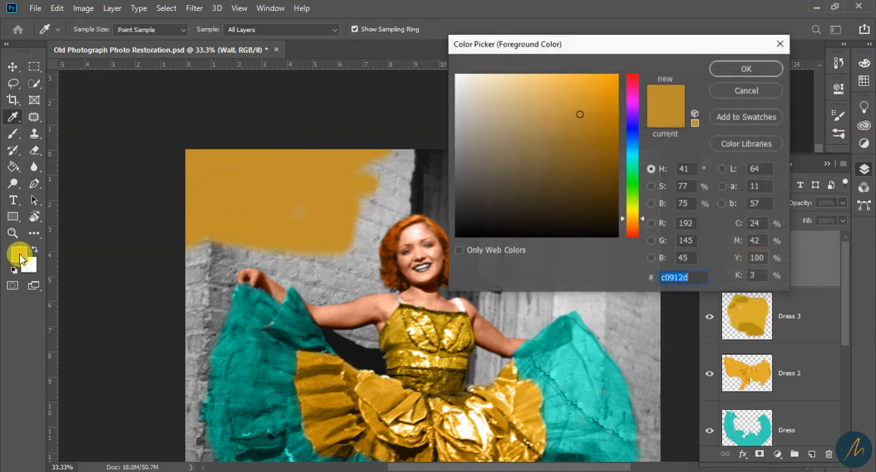
{"action": "left_click", "coordinate": [744, 91]}
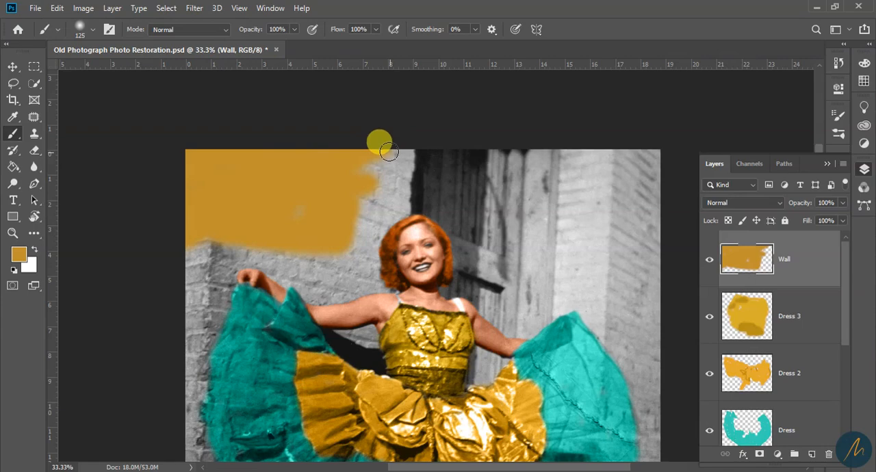
{"action": "mouse_move", "coordinate": [388, 151]}
{"action": "left_mouse_down"}
{"action": "mouse_move", "coordinate": [358, 208]}
{"action": "mouse_move", "coordinate": [316, 212]}
{"action": "left_mouse_up"}
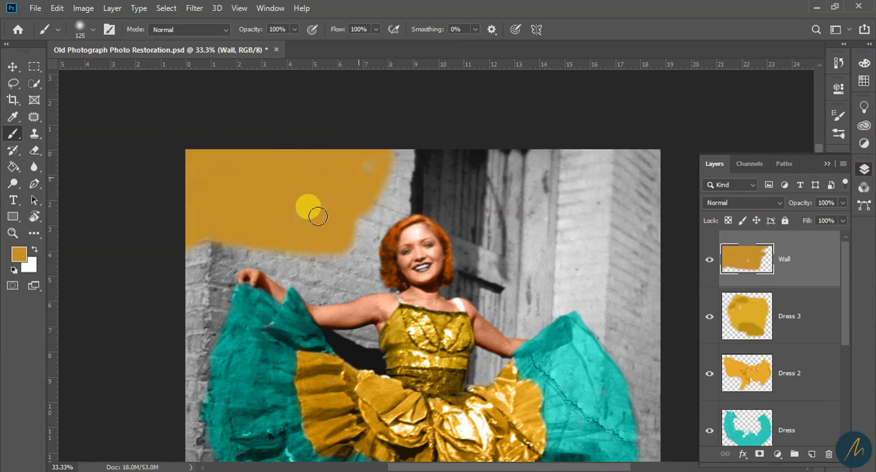
Set the Wall layer's blend mode to Color so the brick texture shows through the paint
{"action": "left_click", "coordinate": [726, 205]}
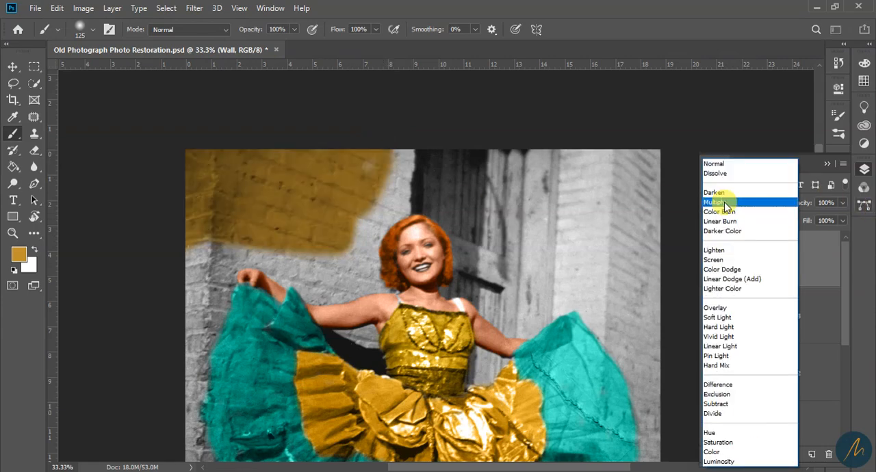
{"action": "left_click", "coordinate": [826, 243]}
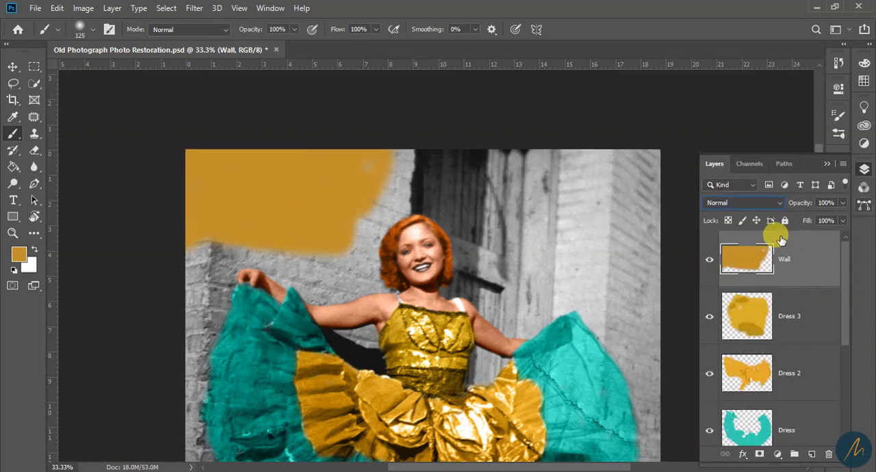
{"action": "left_click", "coordinate": [761, 200]}
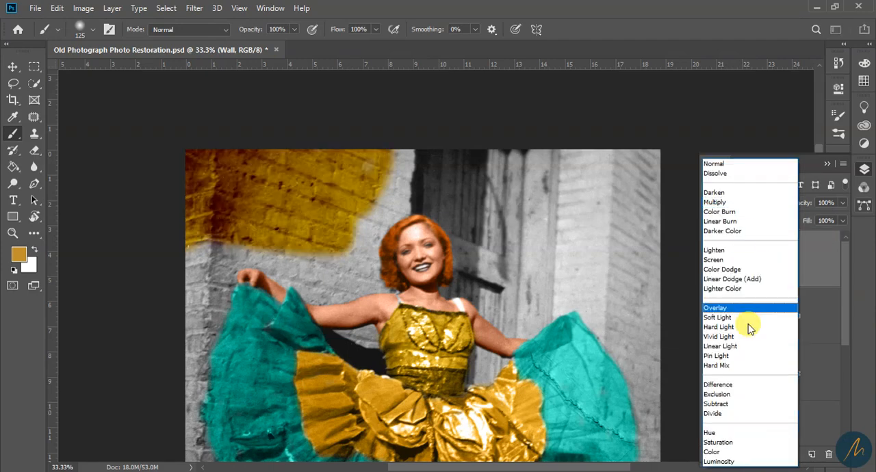
{"action": "left_click", "coordinate": [719, 453]}
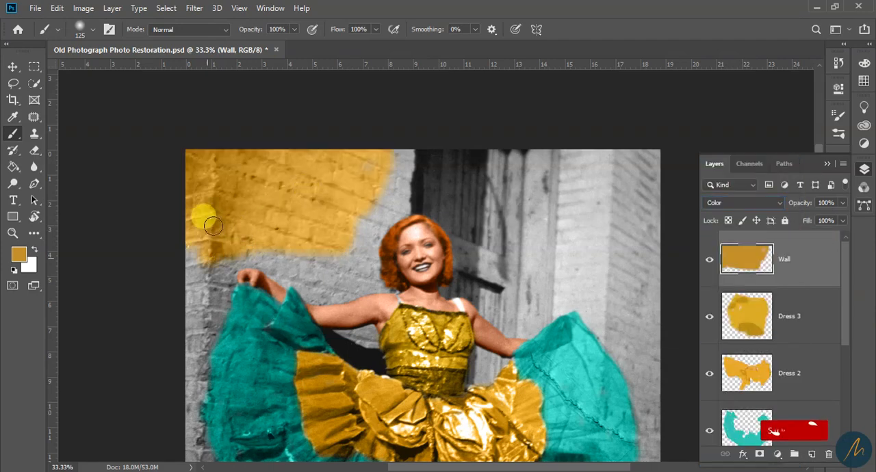
Paint the rest of the brick wall left of the dancer down to the ground, following the skirt's edge
{"action": "mouse_move", "coordinate": [191, 248]}
{"action": "left_mouse_down"}
{"action": "mouse_move", "coordinate": [182, 332]}
{"action": "mouse_move", "coordinate": [196, 338]}
{"action": "mouse_move", "coordinate": [400, 153]}
{"action": "mouse_move", "coordinate": [352, 261]}
{"action": "mouse_move", "coordinate": [354, 276]}
{"action": "mouse_move", "coordinate": [334, 289]}
{"action": "mouse_move", "coordinate": [301, 258]}
{"action": "mouse_move", "coordinate": [379, 176]}
{"action": "mouse_move", "coordinate": [377, 223]}
{"action": "mouse_move", "coordinate": [401, 165]}
{"action": "mouse_move", "coordinate": [193, 255]}
{"action": "mouse_move", "coordinate": [215, 281]}
{"action": "mouse_move", "coordinate": [323, 286]}
{"action": "mouse_move", "coordinate": [366, 267]}
{"action": "mouse_move", "coordinate": [304, 270]}
{"action": "mouse_move", "coordinate": [230, 258]}
{"action": "mouse_move", "coordinate": [182, 418]}
{"action": "left_mouse_up"}
{"action": "left_click_drag", "start_coordinate": [182, 417], "coordinate": [194, 274]}
{"action": "left_click_drag", "start_coordinate": [195, 339], "coordinate": [183, 273]}
{"action": "mouse_move", "coordinate": [183, 272]}
{"action": "left_mouse_down"}
{"action": "mouse_move", "coordinate": [224, 393]}
{"action": "mouse_move", "coordinate": [284, 357]}
{"action": "mouse_move", "coordinate": [317, 362]}
{"action": "mouse_move", "coordinate": [201, 290]}
{"action": "mouse_move", "coordinate": [189, 182]}
{"action": "left_mouse_up"}
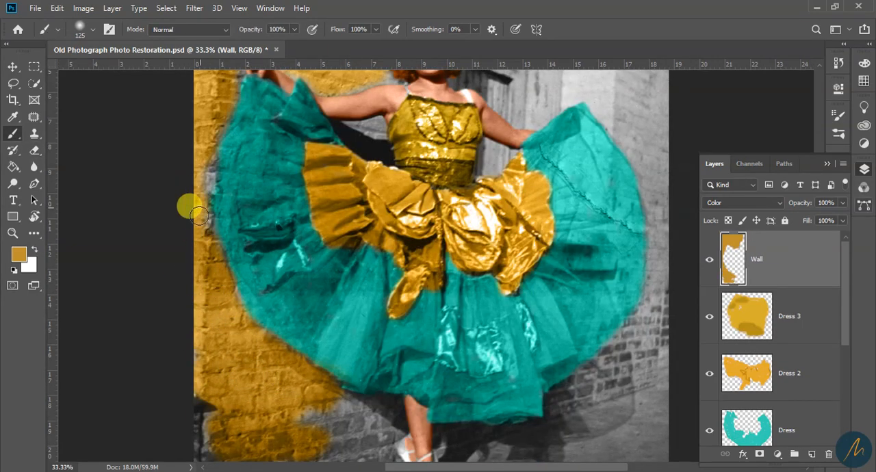
{"action": "scroll", "coordinate": [215, 313], "scroll_direction": "down", "scroll_amount": 3}
{"action": "mouse_move", "coordinate": [215, 313]}
{"action": "left_mouse_down"}
{"action": "mouse_move", "coordinate": [185, 420]}
{"action": "mouse_move", "coordinate": [289, 333]}
{"action": "mouse_move", "coordinate": [290, 344]}
{"action": "mouse_move", "coordinate": [340, 333]}
{"action": "mouse_move", "coordinate": [271, 416]}
{"action": "mouse_move", "coordinate": [285, 415]}
{"action": "mouse_move", "coordinate": [251, 407]}
{"action": "left_mouse_up"}
Try painting the brick wall to the right of the door, and undo the strokes
{"action": "left_click_drag", "start_coordinate": [506, 223], "coordinate": [391, 402]}
{"action": "left_click_drag", "start_coordinate": [523, 86], "coordinate": [505, 180]}
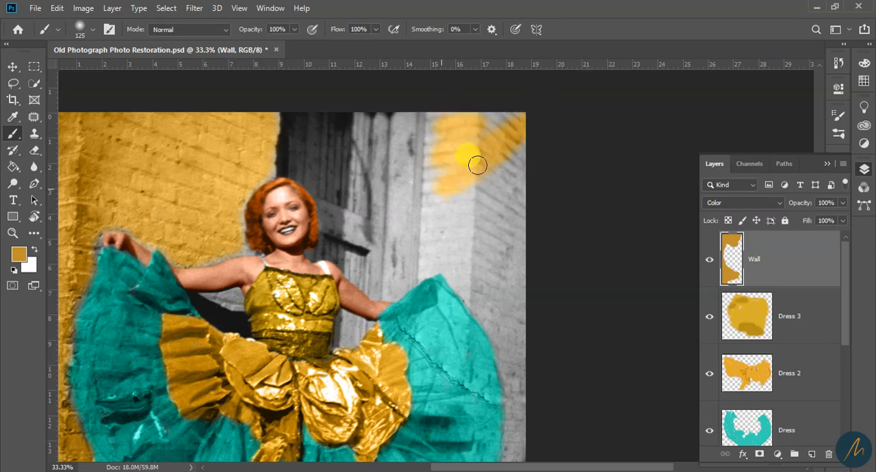
{"action": "mouse_move", "coordinate": [512, 156]}
{"action": "left_mouse_down"}
{"action": "mouse_move", "coordinate": [523, 125]}
{"action": "mouse_move", "coordinate": [526, 235]}
{"action": "mouse_move", "coordinate": [503, 266]}
{"action": "left_mouse_up"}
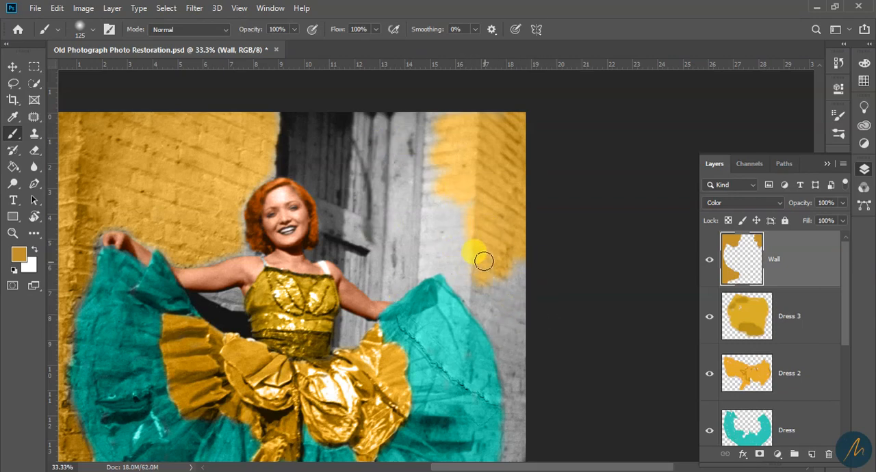
{"action": "key", "text": "e"}
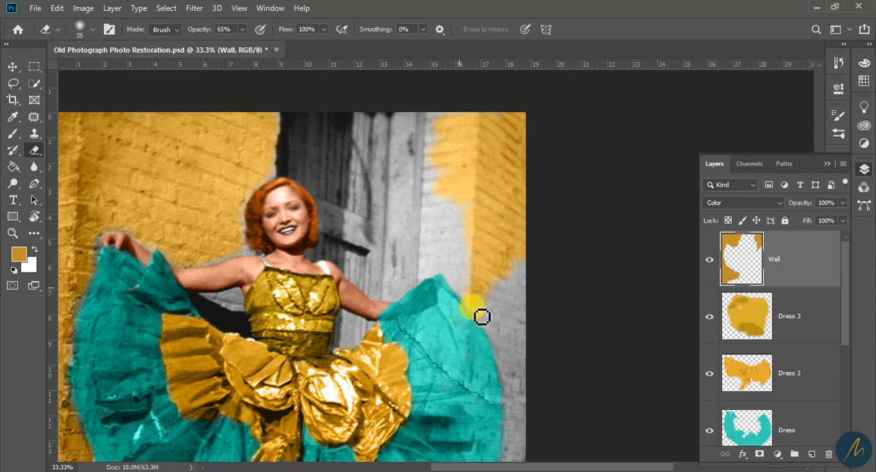
{"action": "key", "text": "b"}
{"action": "left_click_drag", "start_coordinate": [512, 330], "coordinate": [489, 251]}
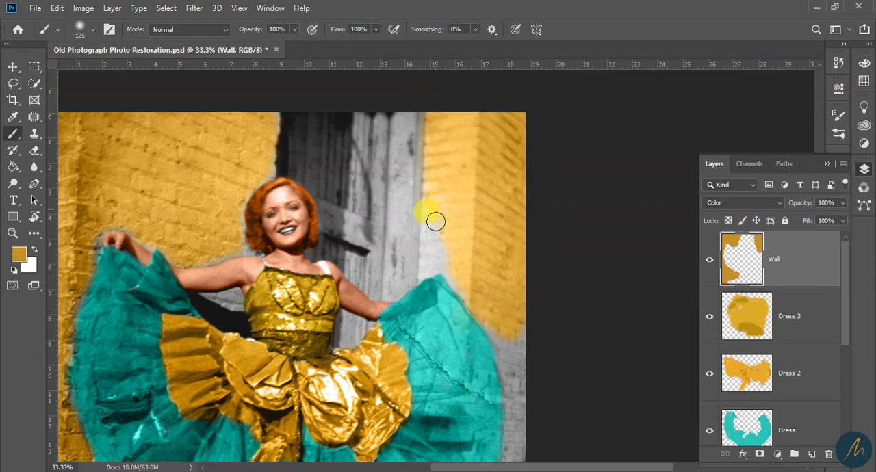
{"action": "scroll", "coordinate": [499, 212], "scroll_direction": "down", "scroll_amount": 4}
{"action": "key", "text": "ctrl+z"}
{"action": "key", "text": "ctrl+z"}
{"action": "key", "text": "ctrl+z"}
Paint the brick wall right of the door golden brown, from the photo's upper edge down along the skirt
{"action": "mouse_move", "coordinate": [493, 123]}
{"action": "left_mouse_down"}
{"action": "mouse_move", "coordinate": [471, 205]}
{"action": "mouse_move", "coordinate": [510, 119]}
{"action": "left_mouse_up"}
{"action": "scroll", "coordinate": [490, 177], "scroll_direction": "up", "scroll_amount": 8}
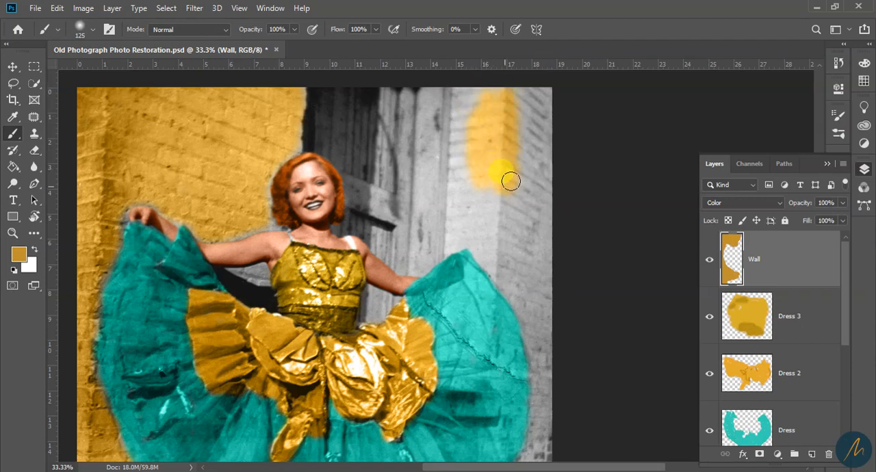
{"action": "mouse_move", "coordinate": [518, 201]}
{"action": "left_mouse_down"}
{"action": "mouse_move", "coordinate": [549, 171]}
{"action": "mouse_move", "coordinate": [546, 106]}
{"action": "mouse_move", "coordinate": [506, 166]}
{"action": "left_mouse_up"}
{"action": "left_click_drag", "start_coordinate": [519, 404], "coordinate": [529, 157]}
{"action": "left_click_drag", "start_coordinate": [509, 250], "coordinate": [468, 428]}
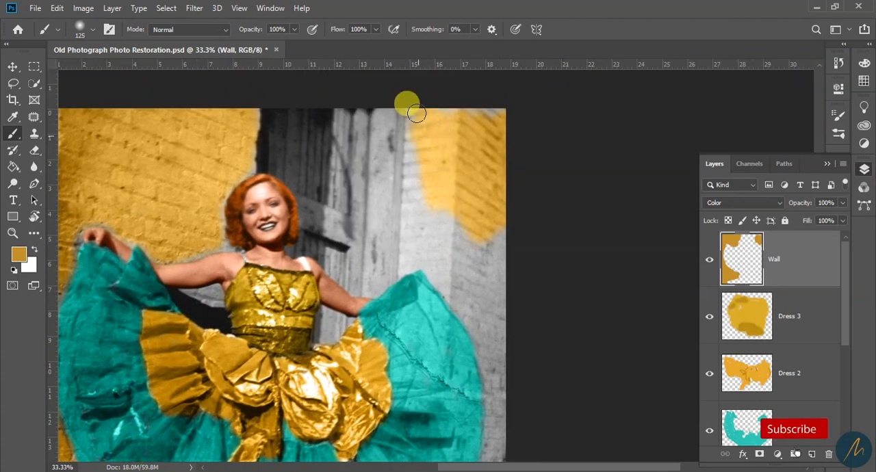
{"action": "left_click_drag", "start_coordinate": [444, 316], "coordinate": [452, 322]}
Colour the remaining lower wall beneath the skirt and around the legs with a smaller brush, keeping the pavement unpainted
{"action": "key", "text": "b"}
{"action": "left_click", "coordinate": [412, 190]}
{"action": "key", "text": "e"}
{"action": "mouse_move", "coordinate": [513, 393]}
{"action": "left_mouse_down"}
{"action": "mouse_move", "coordinate": [479, 267]}
{"action": "mouse_move", "coordinate": [440, 350]}
{"action": "left_mouse_up"}
{"action": "key", "text": "b"}
{"action": "key", "text": "["}
{"action": "mouse_move", "coordinate": [376, 415]}
{"action": "left_mouse_down"}
{"action": "mouse_move", "coordinate": [442, 348]}
{"action": "mouse_move", "coordinate": [410, 342]}
{"action": "mouse_move", "coordinate": [333, 365]}
{"action": "mouse_move", "coordinate": [412, 375]}
{"action": "left_mouse_up"}
{"action": "key", "text": "e"}
{"action": "key", "text": "b"}
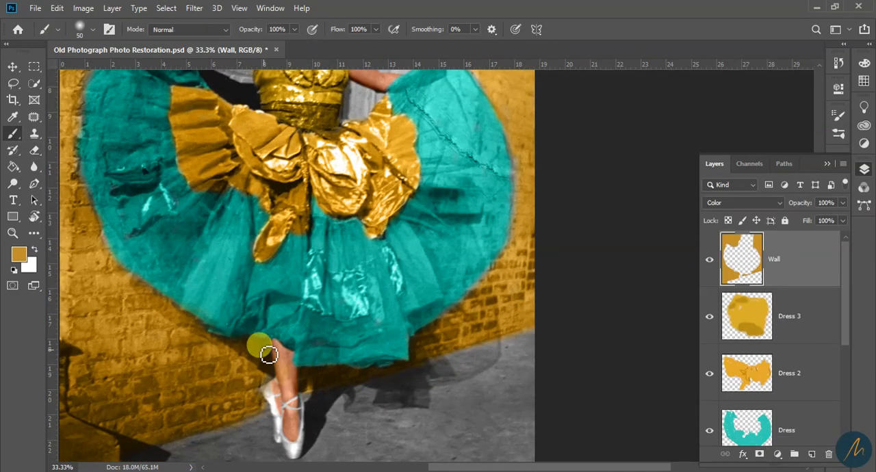
Fill the uncoloured wall gaps around the dancer's raised arm, hair and shoulder, reducing the brush to 40 px
{"action": "key", "text": "z"}
{"action": "left_click", "coordinate": [397, 294], "text": "alt"}
{"action": "left_click", "coordinate": [397, 294], "text": "alt"}
{"action": "left_click", "coordinate": [373, 239]}
{"action": "left_click", "coordinate": [362, 233]}
{"action": "left_click", "coordinate": [363, 233]}
{"action": "key", "text": "b"}
{"action": "key", "text": "bracketleft"}
{"action": "key", "text": "bracketleft"}
{"action": "key", "text": "bracketleft"}
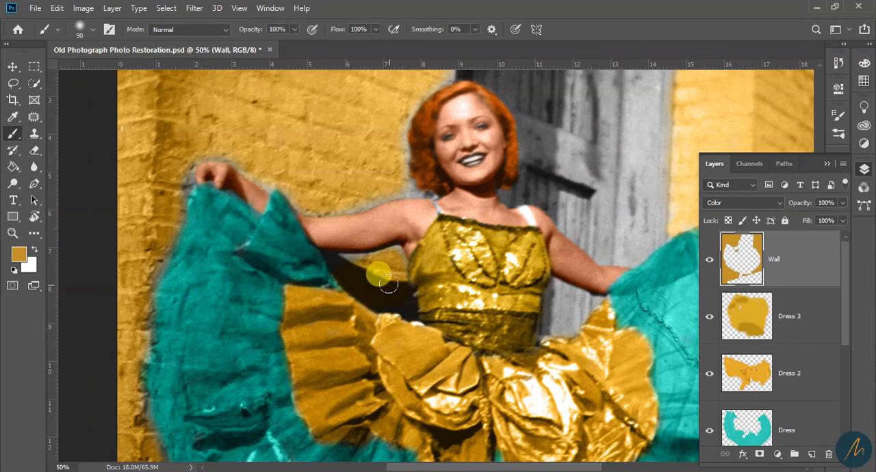
{"action": "scroll", "coordinate": [402, 124], "scroll_direction": "up", "scroll_amount": 2}
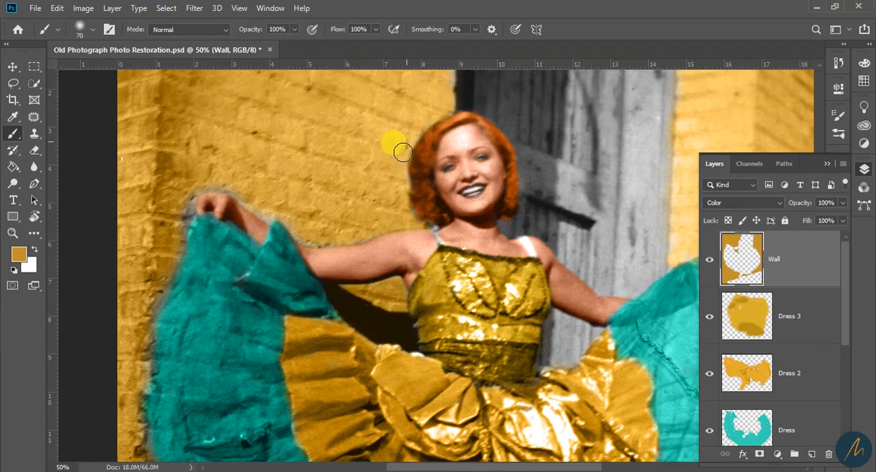
{"action": "key", "text": "bracketleft"}
{"action": "key", "text": "bracketleft"}
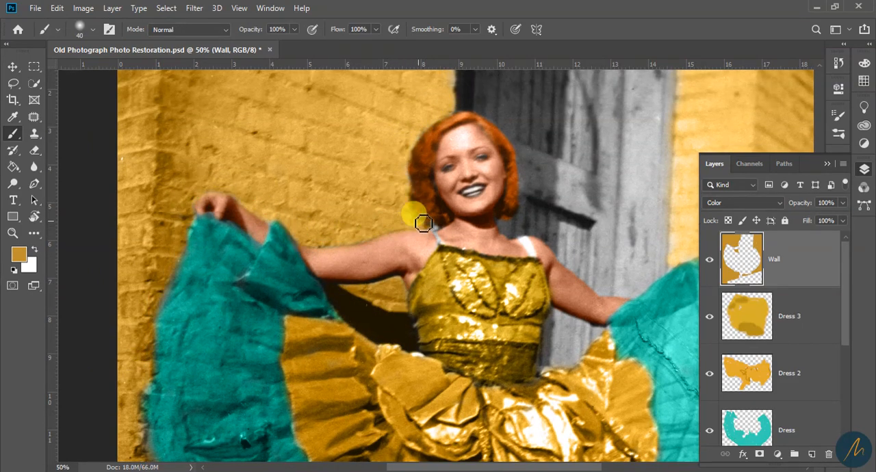
Shift the Wall layer to brick red with Hue/Saturation and lower its opacity to 53%
{"action": "key", "text": "e"}
{"action": "key", "text": "z"}
{"action": "left_click", "coordinate": [484, 376], "text": "alt"}
{"action": "left_click_drag", "start_coordinate": [485, 375], "coordinate": [411, 266]}
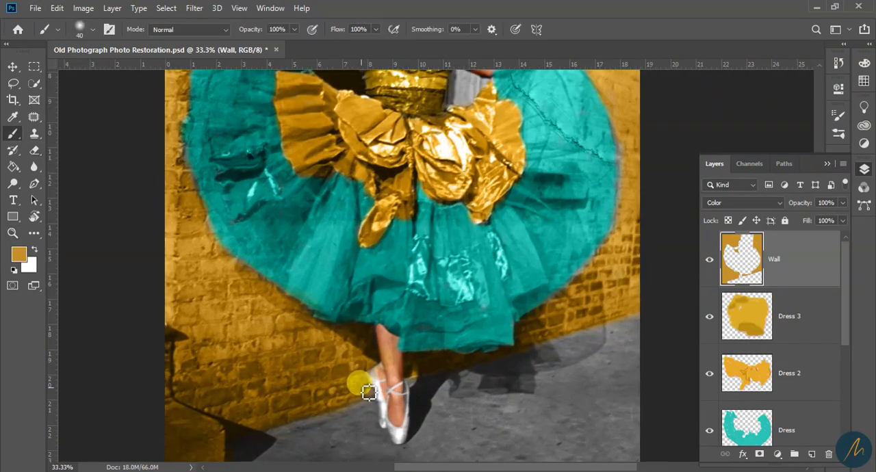
{"action": "scroll", "coordinate": [479, 338], "scroll_direction": "up", "scroll_amount": 4}
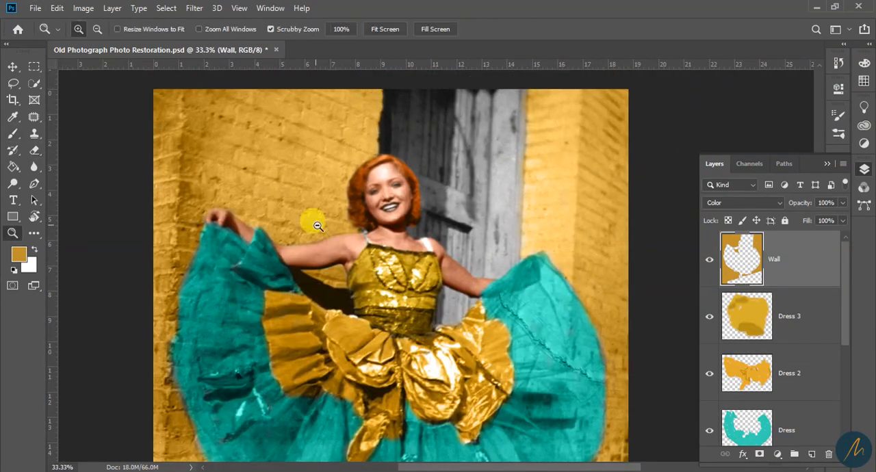
{"action": "left_click", "coordinate": [316, 226], "text": "alt"}
{"action": "scroll", "coordinate": [456, 327], "scroll_direction": "down", "scroll_amount": 4}
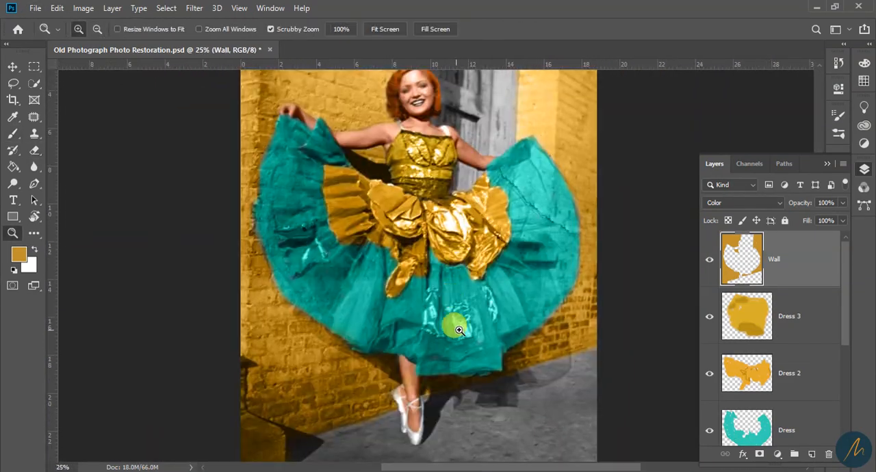
{"action": "scroll", "coordinate": [457, 329], "scroll_direction": "up", "scroll_amount": 3}
{"action": "key", "text": "ctrl+u"}
{"action": "left_click_drag", "start_coordinate": [662, 132], "coordinate": [612, 162]}
{"action": "key", "text": "Return"}
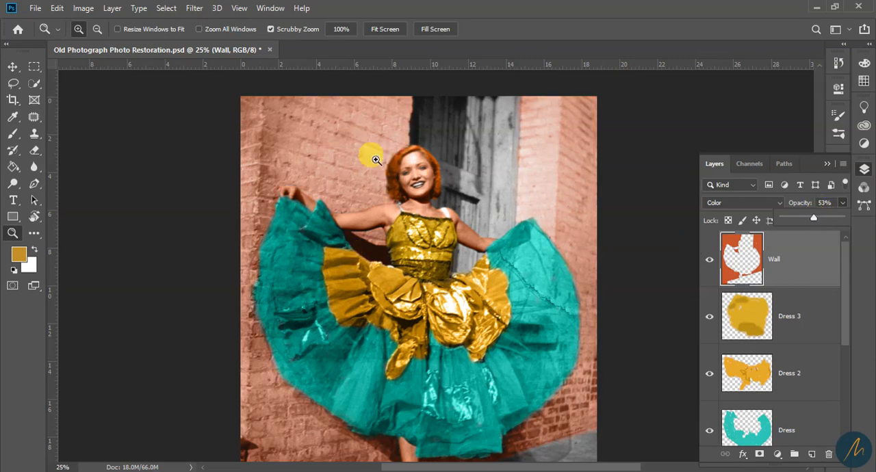
Add a new layer above Wall and name it Door
{"action": "left_click_drag", "start_coordinate": [504, 368], "coordinate": [527, 286]}
{"action": "left_click", "coordinate": [547, 263]}
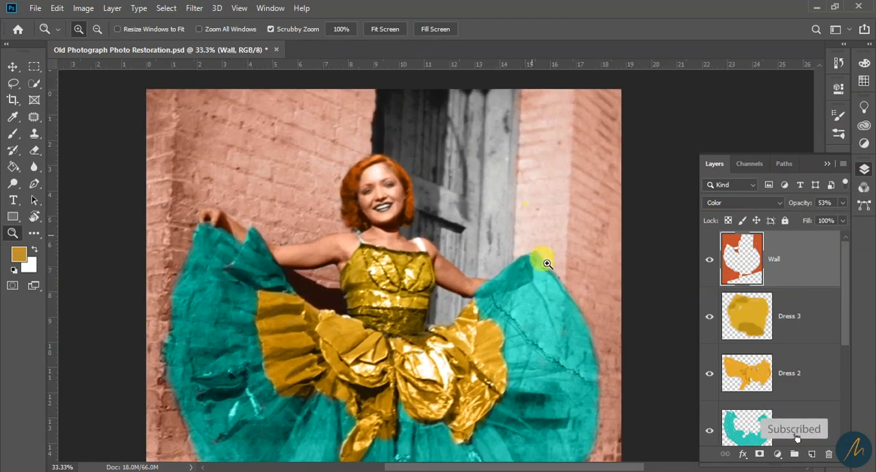
{"action": "left_click", "coordinate": [811, 455]}
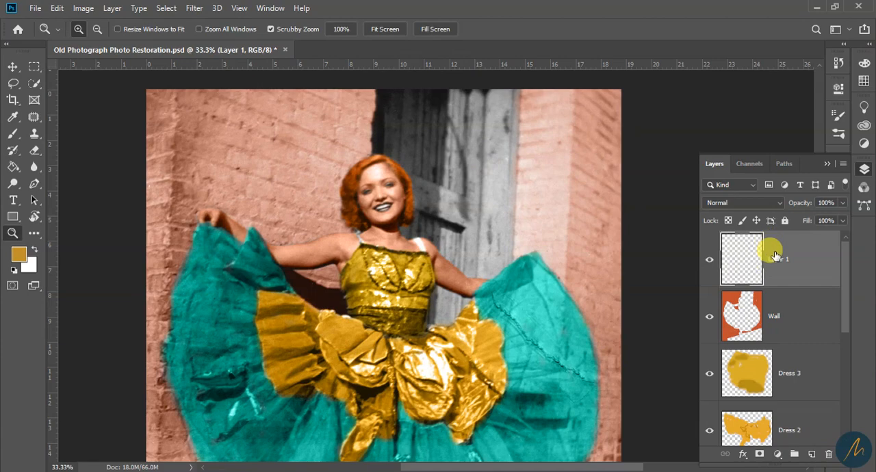
{"action": "double_click", "coordinate": [783, 266]}
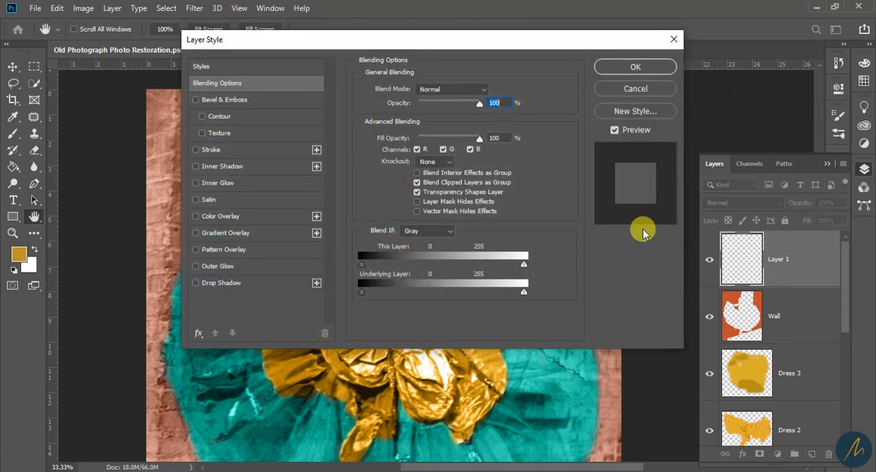
{"action": "left_click", "coordinate": [643, 89]}
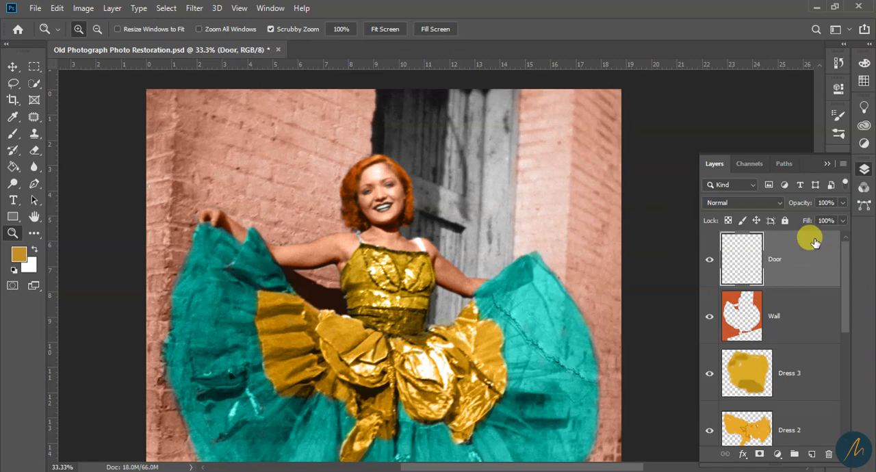
Set the foreground colour to a very dark green, #022010
{"action": "left_click", "coordinate": [19, 254]}
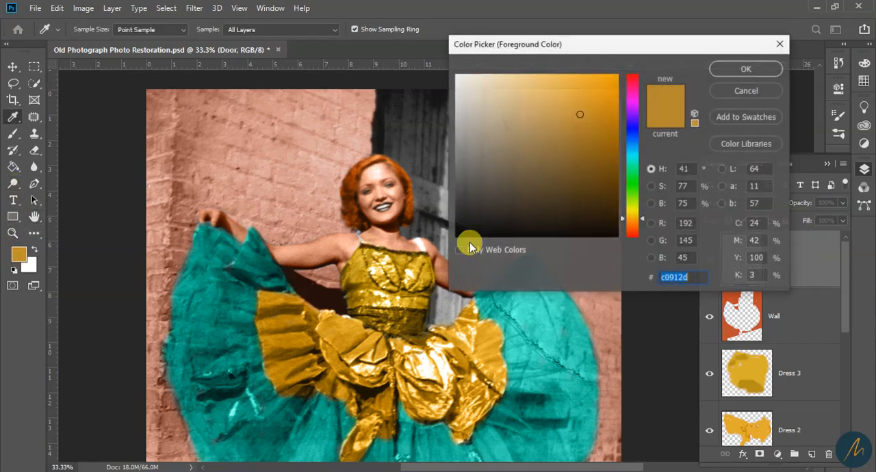
{"action": "left_click", "coordinate": [638, 134]}
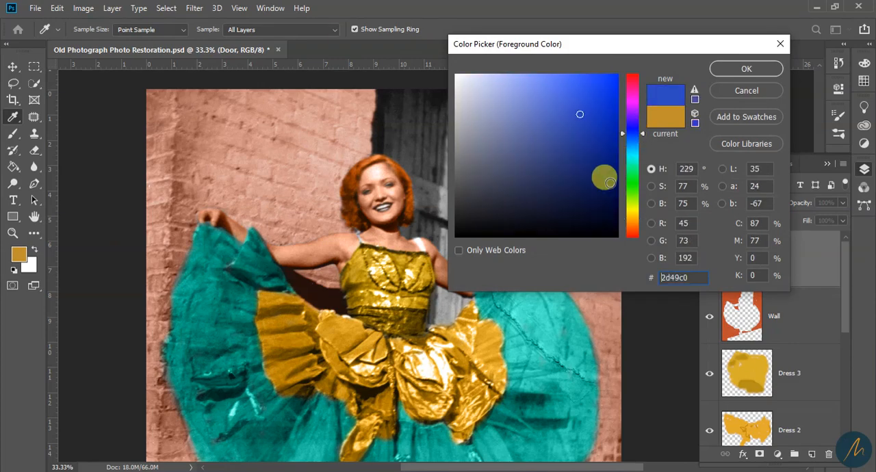
{"action": "left_click_drag", "start_coordinate": [641, 140], "coordinate": [635, 174]}
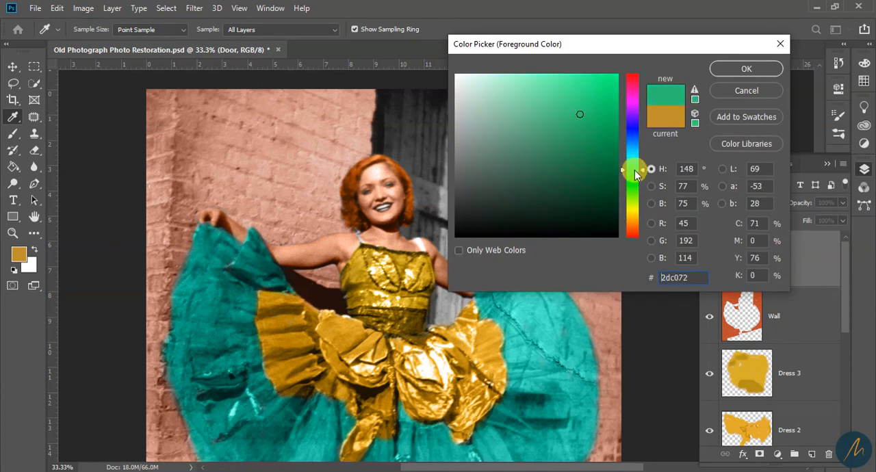
{"action": "left_click_drag", "start_coordinate": [600, 207], "coordinate": [606, 217]}
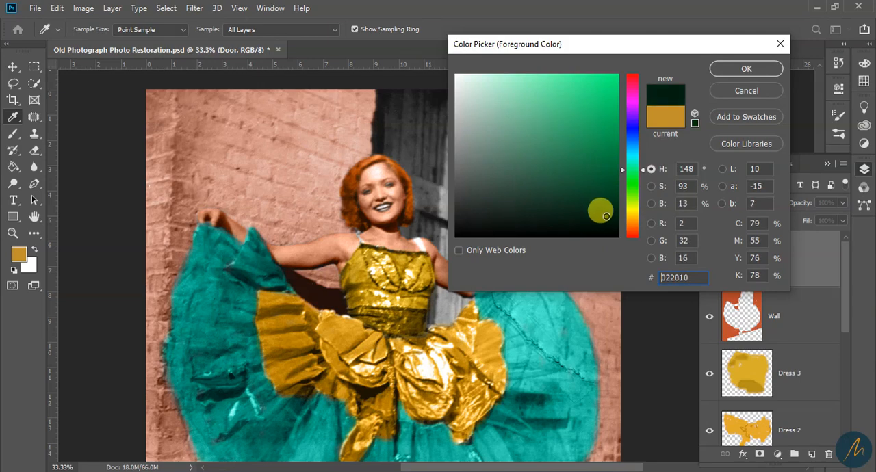
{"action": "left_click", "coordinate": [743, 69]}
Brush a first dark green stroke on the door and set the Door layer's blend mode to Color
{"action": "key", "text": "b"}
{"action": "left_click_drag", "start_coordinate": [455, 169], "coordinate": [462, 130]}
{"action": "left_click", "coordinate": [742, 205]}
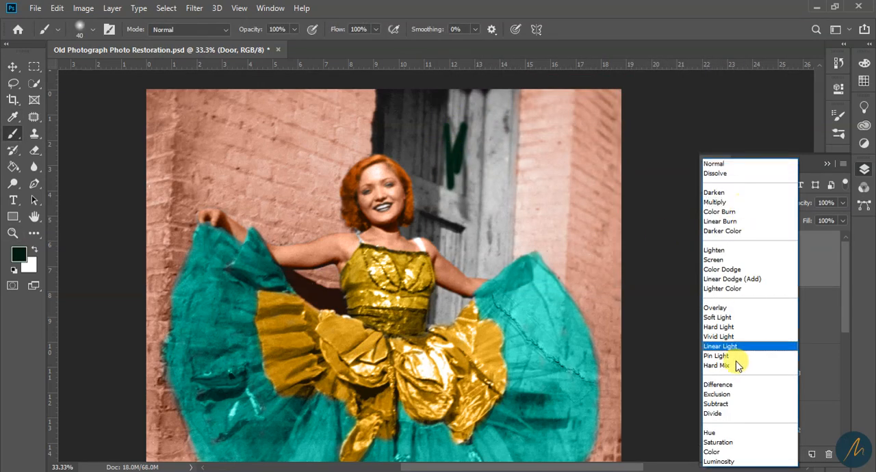
{"action": "left_click", "coordinate": [739, 453]}
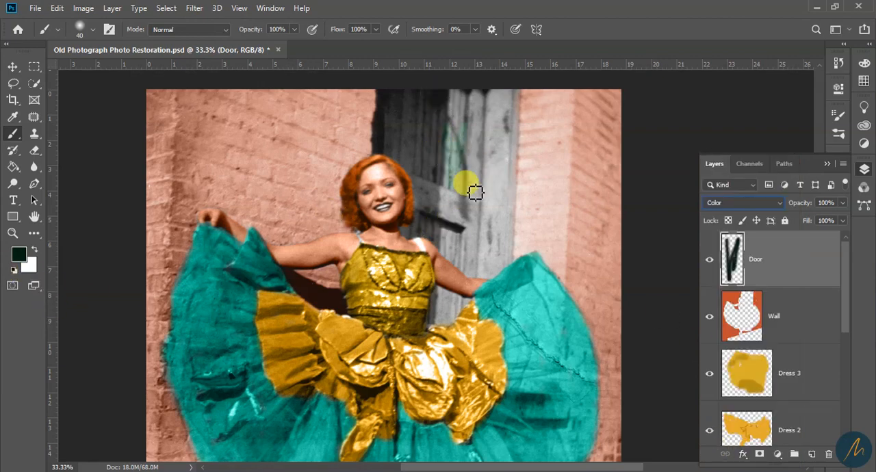
Enlarge the brush to about 80 px and colour the main door planks beside the dancer's head dark green
{"action": "key", "text": "]"}
{"action": "key", "text": "]"}
{"action": "key", "text": "]"}
{"action": "key", "text": "]"}
{"action": "key", "text": "]"}
{"action": "key", "text": "]"}
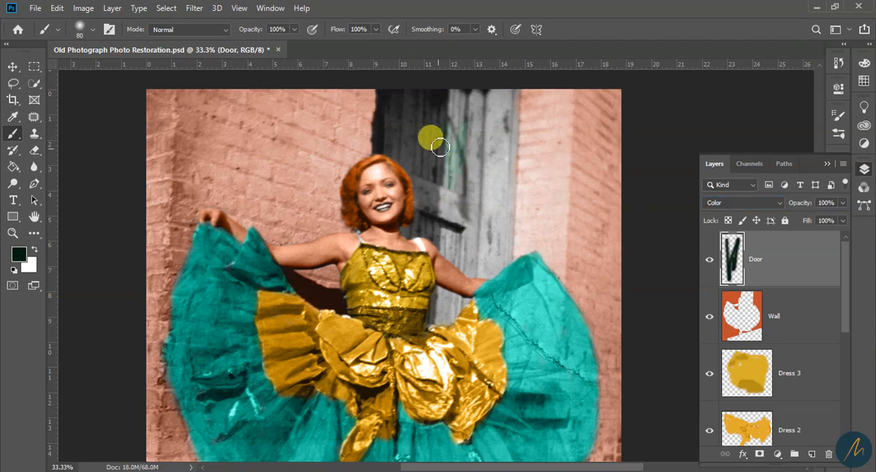
{"action": "mouse_move", "coordinate": [439, 108]}
{"action": "left_mouse_down"}
{"action": "mouse_move", "coordinate": [441, 172]}
{"action": "mouse_move", "coordinate": [469, 94]}
{"action": "mouse_move", "coordinate": [437, 160]}
{"action": "mouse_move", "coordinate": [420, 160]}
{"action": "mouse_move", "coordinate": [424, 167]}
{"action": "mouse_move", "coordinate": [416, 155]}
{"action": "mouse_move", "coordinate": [410, 165]}
{"action": "mouse_move", "coordinate": [398, 122]}
{"action": "mouse_move", "coordinate": [390, 135]}
{"action": "mouse_move", "coordinate": [439, 108]}
{"action": "mouse_move", "coordinate": [457, 128]}
{"action": "mouse_move", "coordinate": [466, 212]}
{"action": "mouse_move", "coordinate": [476, 149]}
{"action": "mouse_move", "coordinate": [483, 195]}
{"action": "mouse_move", "coordinate": [436, 224]}
{"action": "mouse_move", "coordinate": [422, 193]}
{"action": "mouse_move", "coordinate": [498, 78]}
{"action": "mouse_move", "coordinate": [489, 256]}
{"action": "mouse_move", "coordinate": [478, 235]}
{"action": "mouse_move", "coordinate": [660, 203]}
{"action": "left_mouse_up"}
{"action": "left_click", "coordinate": [416, 199], "text": "ctrl"}
{"action": "left_click", "coordinate": [438, 204], "text": "ctrl"}
{"action": "left_click", "coordinate": [438, 203], "text": "ctrl"}
Colour the door's edges along the brick wall, hair and shoulder dark green with a smaller brush of 25 to 45 px
{"action": "key", "text": "["}
{"action": "key", "text": "["}
{"action": "key", "text": "["}
{"action": "key", "text": "["}
{"action": "key", "text": "["}
{"action": "key", "text": "["}
{"action": "key", "text": "["}
{"action": "left_click_drag", "start_coordinate": [339, 272], "coordinate": [400, 294]}
{"action": "left_click_drag", "start_coordinate": [274, 96], "coordinate": [254, 216]}
{"action": "left_click_drag", "start_coordinate": [236, 154], "coordinate": [267, 325]}
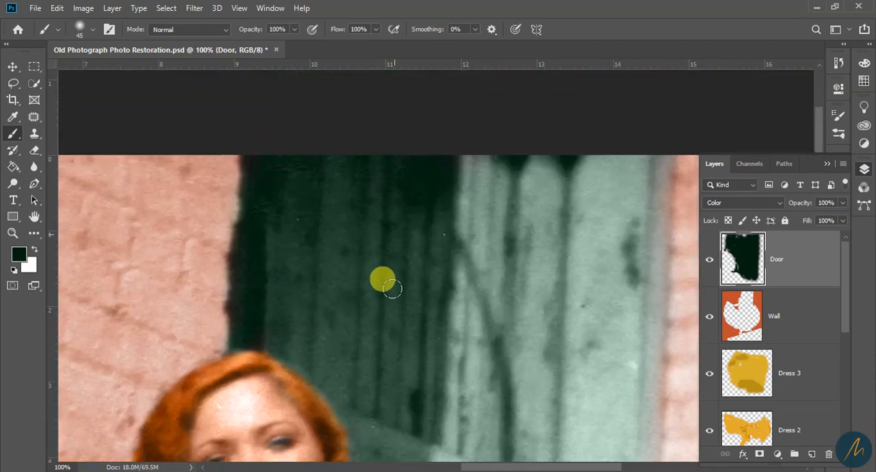
{"action": "left_click_drag", "start_coordinate": [404, 387], "coordinate": [352, 113]}
{"action": "left_click_drag", "start_coordinate": [278, 294], "coordinate": [283, 313]}
{"action": "left_click_drag", "start_coordinate": [507, 348], "coordinate": [372, 288]}
{"action": "left_click", "coordinate": [416, 290], "text": "alt"}
{"action": "left_click", "coordinate": [416, 290], "text": "alt"}
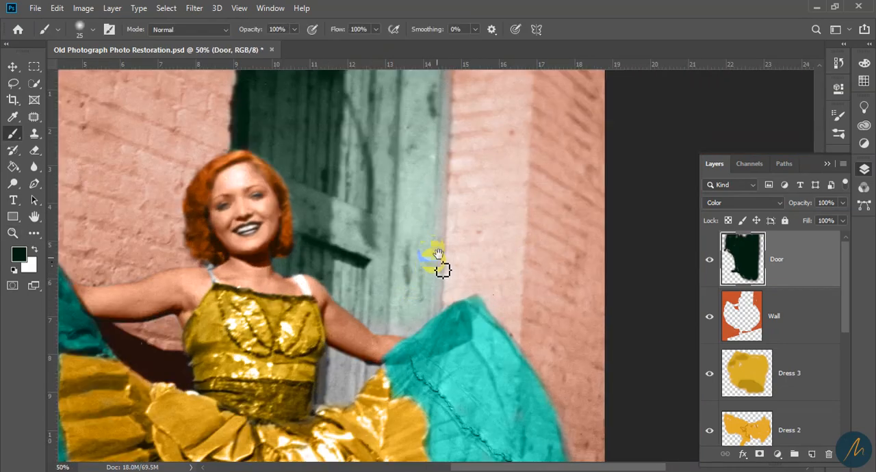
Fill the door's remaining edge and the gap between the dancer's waist and arm with a 50 px brush
{"action": "left_click_drag", "start_coordinate": [437, 262], "coordinate": [420, 303]}
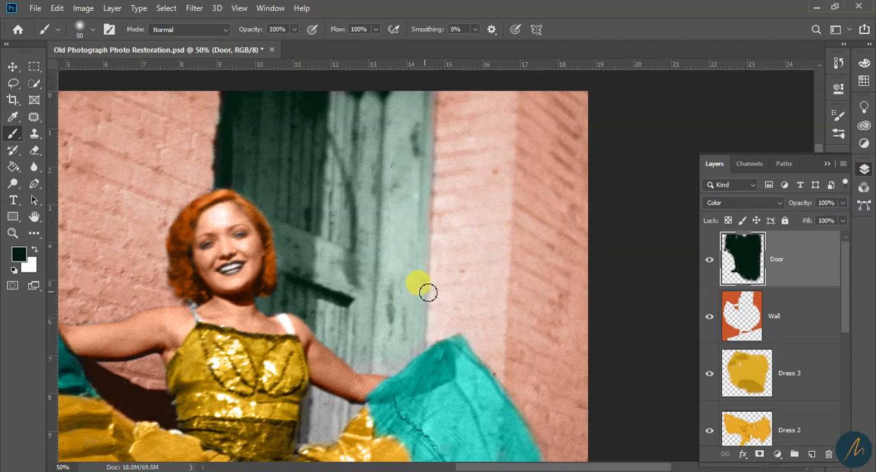
{"action": "scroll", "coordinate": [383, 371], "scroll_direction": "down", "scroll_amount": 5}
{"action": "left_click_drag", "start_coordinate": [328, 301], "coordinate": [328, 327]}
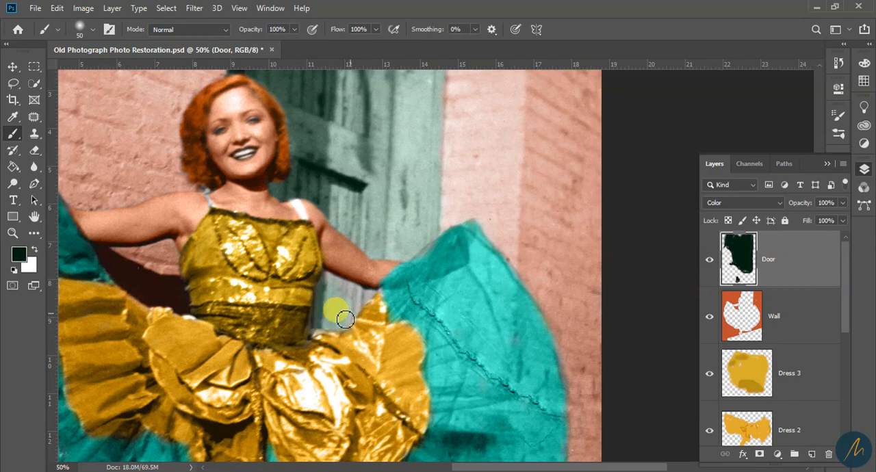
{"action": "scroll", "coordinate": [387, 372], "scroll_direction": "up", "scroll_amount": 6}
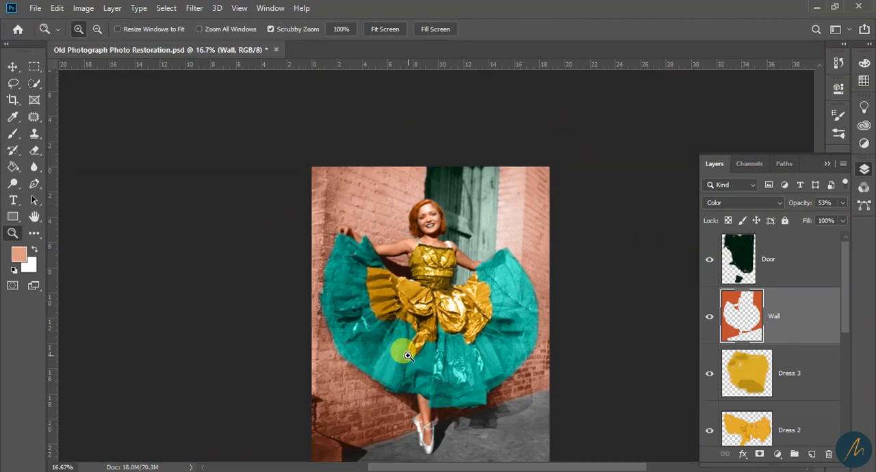
Raise the Wall layer's opacity to 100% and lower the Door layer's opacity to 65%
{"action": "left_click_drag", "start_coordinate": [842, 203], "coordinate": [830, 214]}
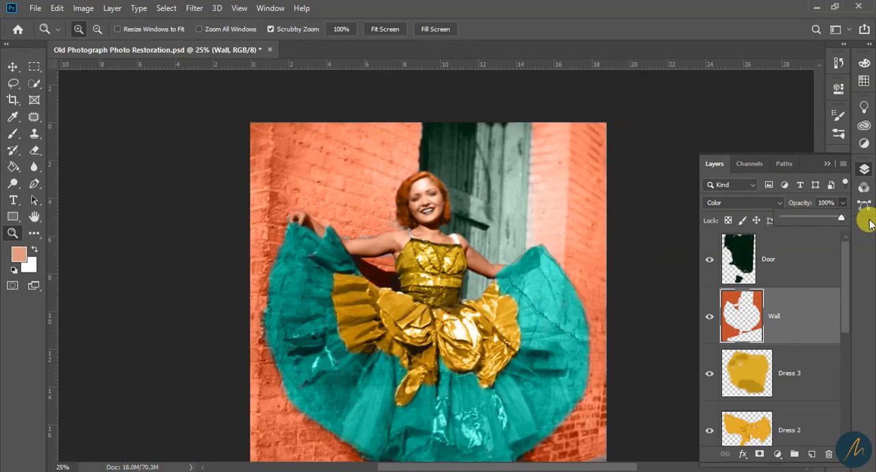
{"action": "left_click", "coordinate": [753, 276]}
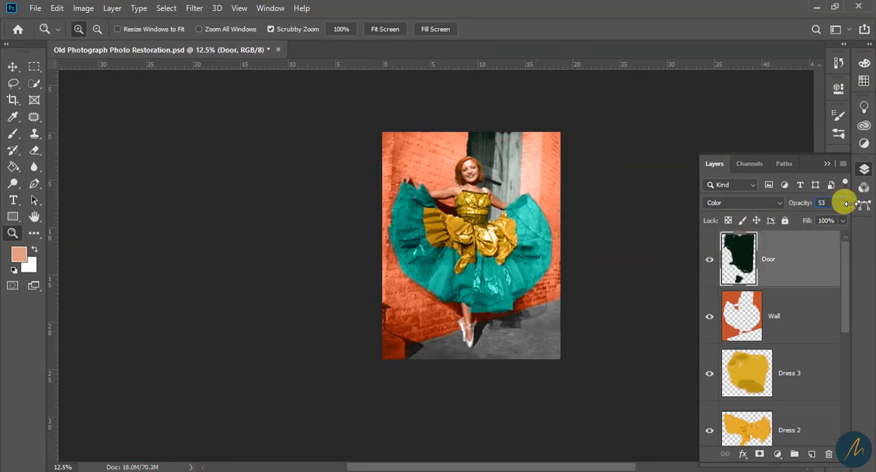
{"action": "left_click", "coordinate": [369, 297]}
{"action": "left_click", "coordinate": [389, 290]}
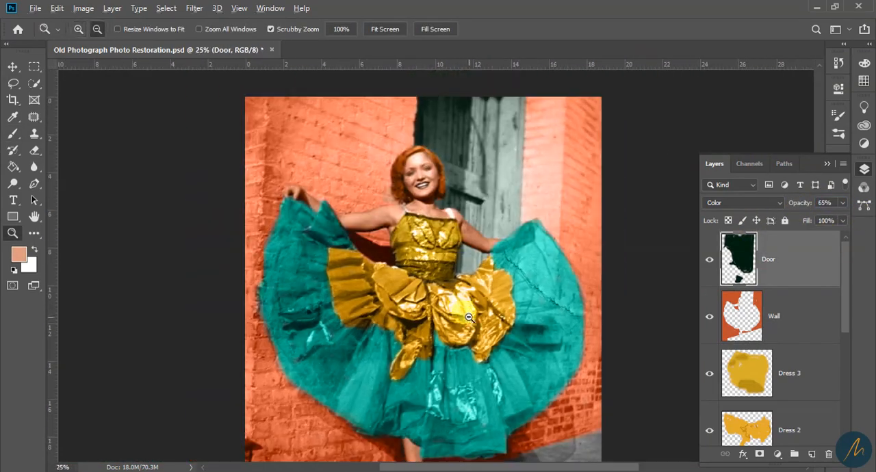
Examine the coloured photograph from the door down to the pavement and the dark corner of the wall
{"action": "left_click", "coordinate": [414, 284]}
{"action": "left_click", "coordinate": [426, 253], "text": "alt"}
{"action": "scroll", "coordinate": [432, 246], "scroll_direction": "up", "scroll_amount": 2}
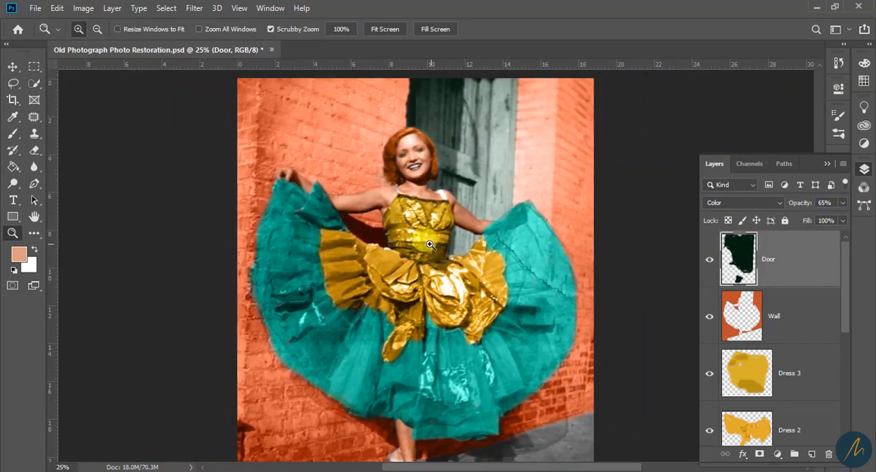
{"action": "left_click", "coordinate": [431, 243]}
{"action": "scroll", "coordinate": [774, 364], "scroll_direction": "down", "scroll_amount": 2}
{"action": "scroll", "coordinate": [774, 366], "scroll_direction": "up", "scroll_amount": 2}
{"action": "scroll", "coordinate": [464, 320], "scroll_direction": "down", "scroll_amount": 5}
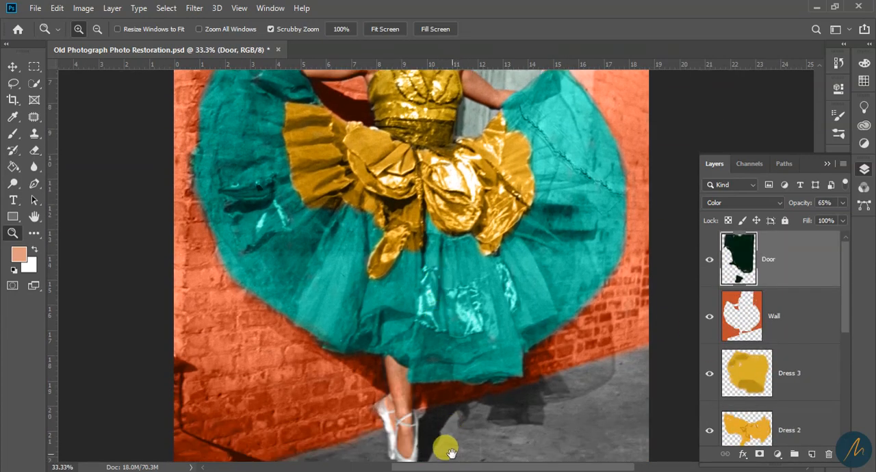
{"action": "left_click_drag", "start_coordinate": [448, 452], "coordinate": [431, 274]}
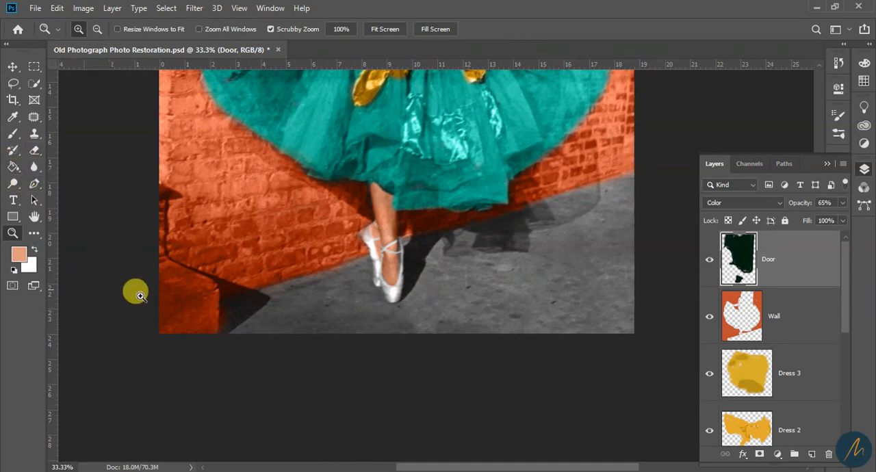
{"action": "left_click", "coordinate": [737, 319]}
{"action": "key", "text": "e"}
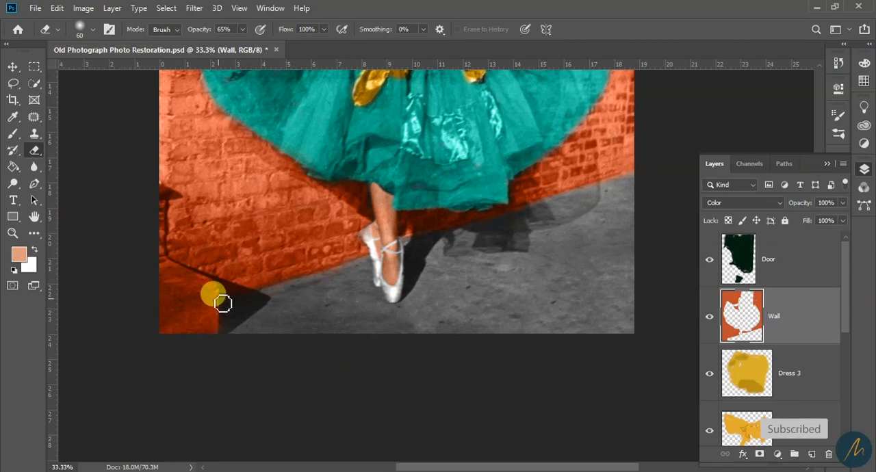
Set the foreground colour to a golden brown for the pavement
{"action": "left_click", "coordinate": [19, 255]}
{"action": "left_click", "coordinate": [632, 161]}
{"action": "left_click", "coordinate": [598, 202]}
{"action": "left_click", "coordinate": [747, 70]}
{"action": "left_click", "coordinate": [18, 256]}
{"action": "left_click", "coordinate": [632, 220]}
{"action": "left_click", "coordinate": [588, 124]}
{"action": "left_click", "coordinate": [747, 69]}
Add a new layer above Door and name it Ground
{"action": "key", "text": "b"}
{"action": "mouse_move", "coordinate": [547, 312]}
{"action": "left_mouse_down"}
{"action": "mouse_move", "coordinate": [427, 333]}
{"action": "mouse_move", "coordinate": [600, 331]}
{"action": "left_mouse_up"}
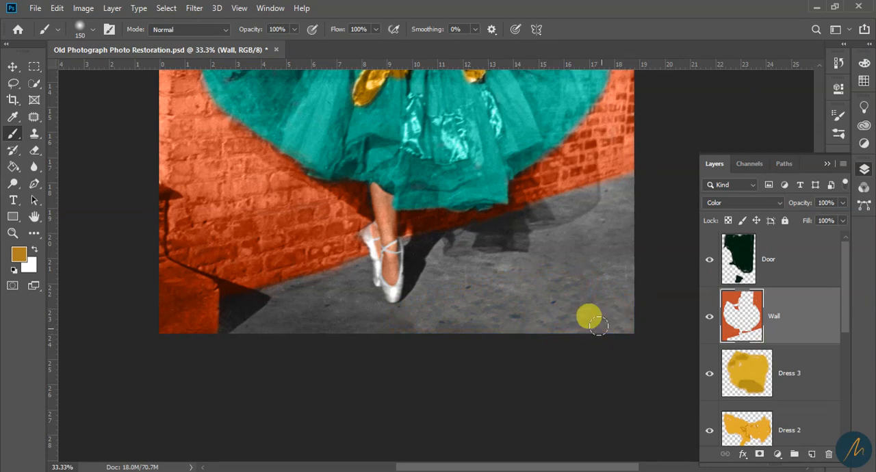
{"action": "left_click", "coordinate": [766, 264]}
{"action": "left_click", "coordinate": [811, 454]}
{"action": "double_click", "coordinate": [780, 259]}
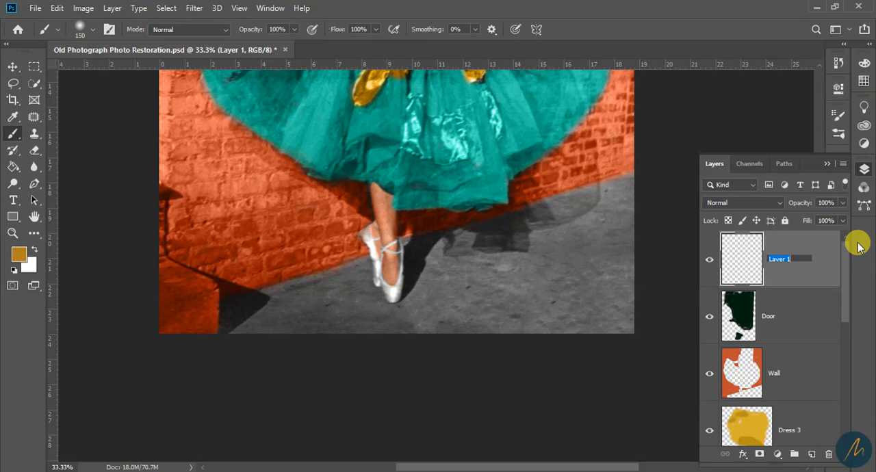
{"action": "key", "text": "Return"}
Set the Ground layer's blend mode to Color and paint most of the pavement golden brown with a 150 px brush
{"action": "mouse_move", "coordinate": [561, 273]}
{"action": "left_mouse_down"}
{"action": "mouse_move", "coordinate": [584, 298]}
{"action": "mouse_move", "coordinate": [619, 257]}
{"action": "left_mouse_up"}
{"action": "left_click", "coordinate": [744, 203]}
{"action": "left_click", "coordinate": [718, 457]}
{"action": "mouse_move", "coordinate": [526, 269]}
{"action": "left_mouse_down"}
{"action": "mouse_move", "coordinate": [635, 202]}
{"action": "mouse_move", "coordinate": [624, 205]}
{"action": "left_mouse_up"}
{"action": "mouse_move", "coordinate": [507, 222]}
{"action": "left_mouse_down"}
{"action": "mouse_move", "coordinate": [431, 291]}
{"action": "mouse_move", "coordinate": [435, 298]}
{"action": "mouse_move", "coordinate": [472, 239]}
{"action": "mouse_move", "coordinate": [458, 305]}
{"action": "mouse_move", "coordinate": [325, 335]}
{"action": "mouse_move", "coordinate": [244, 318]}
{"action": "left_mouse_up"}
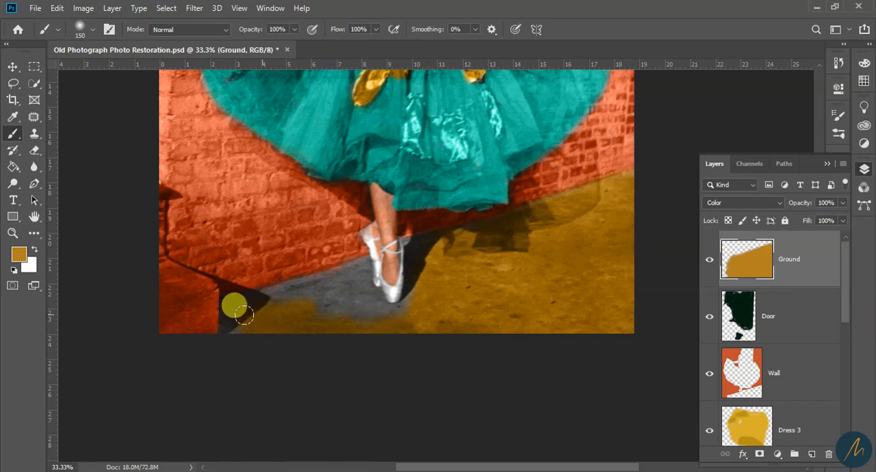
Fill the remaining pavement around the ballet shoes and along the wall's base, reducing the brush to 45 px
{"action": "mouse_move", "coordinate": [344, 288]}
{"action": "left_mouse_down"}
{"action": "mouse_move", "coordinate": [364, 301]}
{"action": "mouse_move", "coordinate": [386, 310]}
{"action": "mouse_move", "coordinate": [377, 323]}
{"action": "mouse_move", "coordinate": [257, 327]}
{"action": "mouse_move", "coordinate": [240, 313]}
{"action": "mouse_move", "coordinate": [273, 298]}
{"action": "mouse_move", "coordinate": [232, 304]}
{"action": "mouse_move", "coordinate": [364, 296]}
{"action": "mouse_move", "coordinate": [340, 281]}
{"action": "mouse_move", "coordinate": [318, 326]}
{"action": "mouse_move", "coordinate": [292, 284]}
{"action": "mouse_move", "coordinate": [333, 292]}
{"action": "mouse_move", "coordinate": [370, 278]}
{"action": "mouse_move", "coordinate": [371, 285]}
{"action": "mouse_move", "coordinate": [328, 285]}
{"action": "mouse_move", "coordinate": [360, 281]}
{"action": "mouse_move", "coordinate": [414, 310]}
{"action": "mouse_move", "coordinate": [412, 323]}
{"action": "mouse_move", "coordinate": [383, 312]}
{"action": "mouse_move", "coordinate": [417, 267]}
{"action": "mouse_move", "coordinate": [460, 238]}
{"action": "mouse_move", "coordinate": [438, 245]}
{"action": "mouse_move", "coordinate": [444, 292]}
{"action": "left_mouse_up"}
{"action": "key", "text": "bracketleft"}
{"action": "key", "text": "bracketleft"}
{"action": "key", "text": "bracketleft"}
{"action": "key", "text": "bracketleft"}
{"action": "key", "text": "bracketleft"}
{"action": "left_click", "coordinate": [448, 301], "text": "ctrl"}
{"action": "left_click", "coordinate": [448, 301], "text": "ctrl"}
{"action": "key", "text": "bracketright"}
{"action": "key", "text": "bracketright"}
{"action": "key", "text": "bracketleft"}
{"action": "key", "text": "bracketleft"}
{"action": "key", "text": "bracketleft"}
{"action": "key", "text": "bracketleft"}
{"action": "key", "text": "bracketleft"}
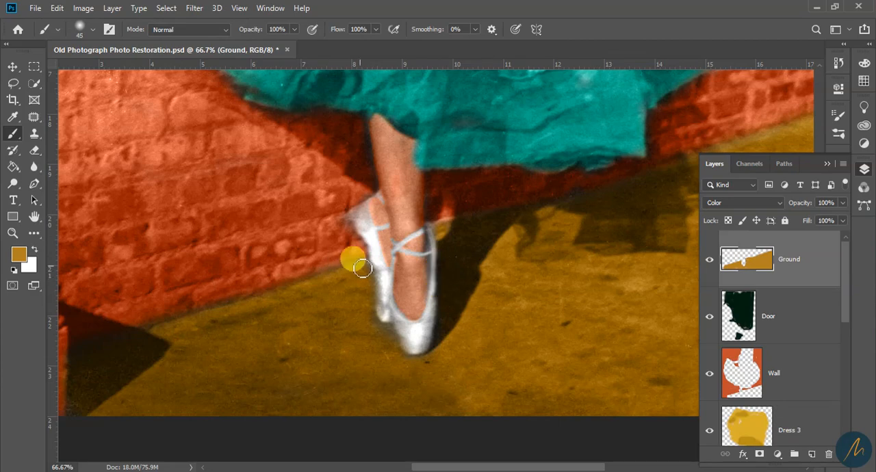
{"action": "left_click", "coordinate": [414, 227], "text": "ctrl+alt"}
{"action": "left_click", "coordinate": [416, 229], "text": "ctrl+alt"}
{"action": "left_click", "coordinate": [415, 229], "text": "ctrl+alt"}
{"action": "left_click", "coordinate": [416, 229], "text": "ctrl+alt"}
Shift the Ground layer's hue to -9 with Hue/Saturation and lower its opacity to 59%
{"action": "left_click_drag", "start_coordinate": [417, 230], "coordinate": [443, 348]}
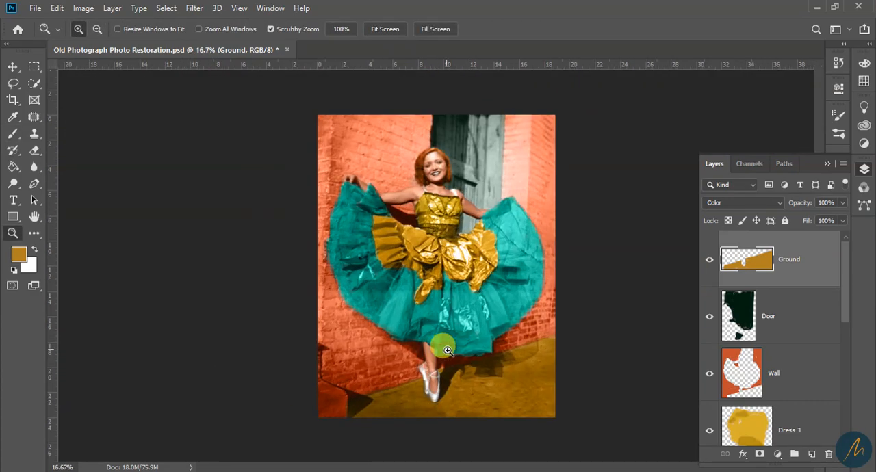
{"action": "left_click", "coordinate": [458, 287], "text": "ctrl"}
{"action": "left_click_drag", "start_coordinate": [470, 439], "coordinate": [463, 352]}
{"action": "scroll", "coordinate": [454, 367], "scroll_direction": "up", "scroll_amount": 2}
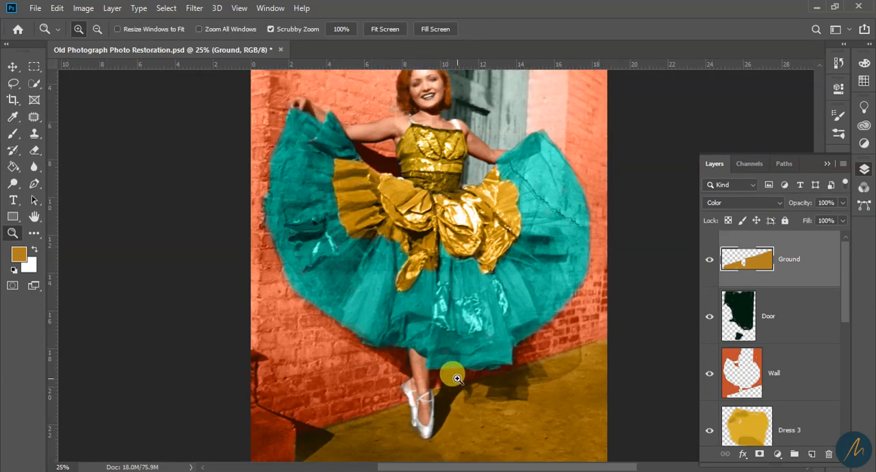
{"action": "scroll", "coordinate": [438, 273], "scroll_direction": "up", "scroll_amount": 1}
{"action": "left_click_drag", "start_coordinate": [424, 240], "coordinate": [414, 222]}
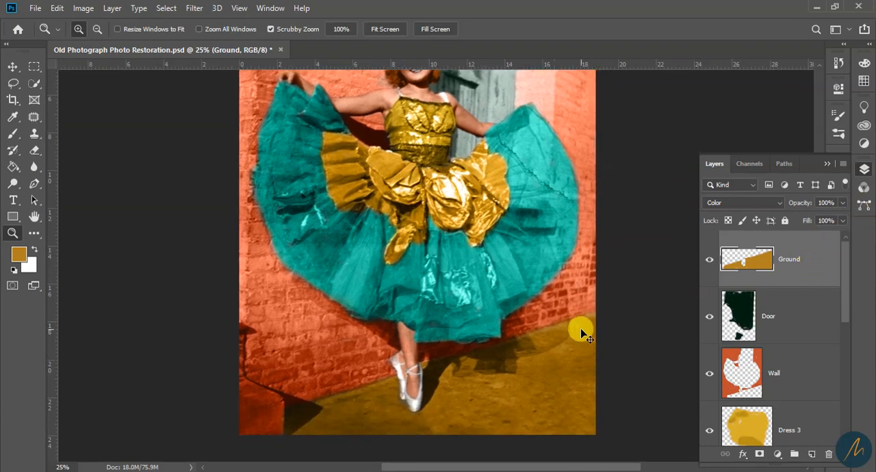
{"action": "key", "text": "ctrl+u"}
{"action": "mouse_move", "coordinate": [658, 135]}
{"action": "left_mouse_down"}
{"action": "mouse_move", "coordinate": [613, 133]}
{"action": "mouse_move", "coordinate": [688, 135]}
{"action": "mouse_move", "coordinate": [656, 134]}
{"action": "left_mouse_up"}
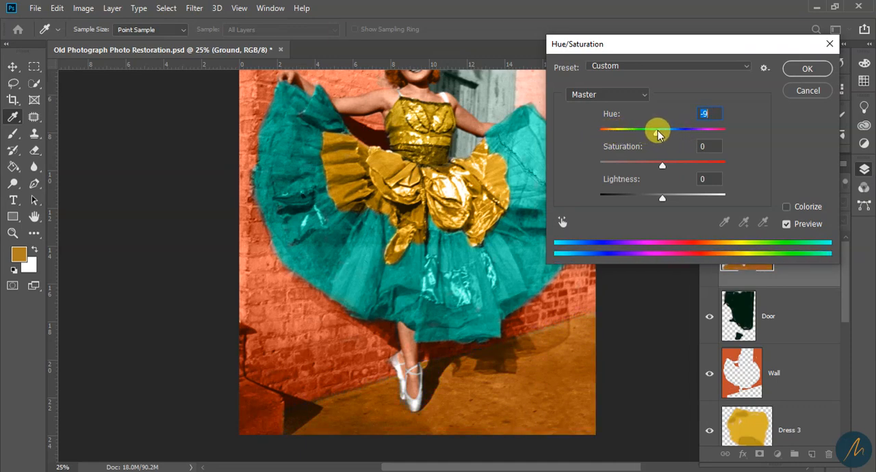
{"action": "left_click", "coordinate": [811, 68]}
{"action": "left_click", "coordinate": [840, 205]}
{"action": "left_click_drag", "start_coordinate": [841, 217], "coordinate": [819, 214]}
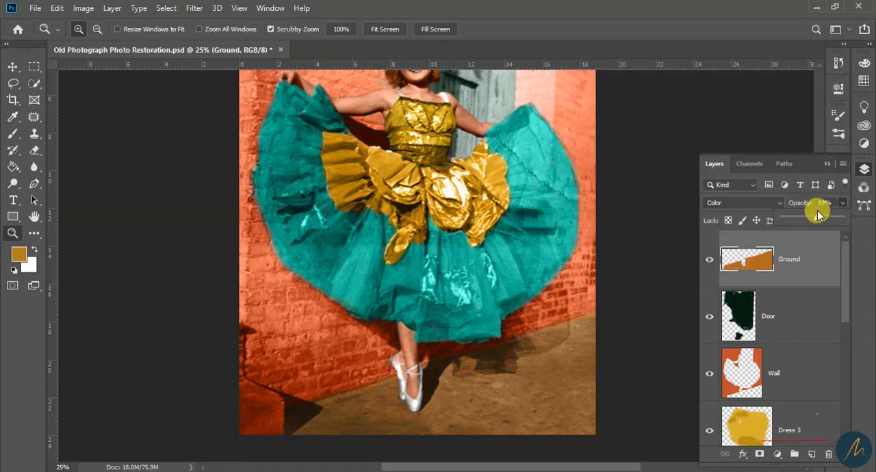
Recolour the bodice on the Dress 3 layer to teal with a Hue/Saturation hue of +127
{"action": "scroll", "coordinate": [487, 350], "scroll_direction": "up", "scroll_amount": 2}
{"action": "scroll", "coordinate": [814, 311], "scroll_direction": "down", "scroll_amount": 4}
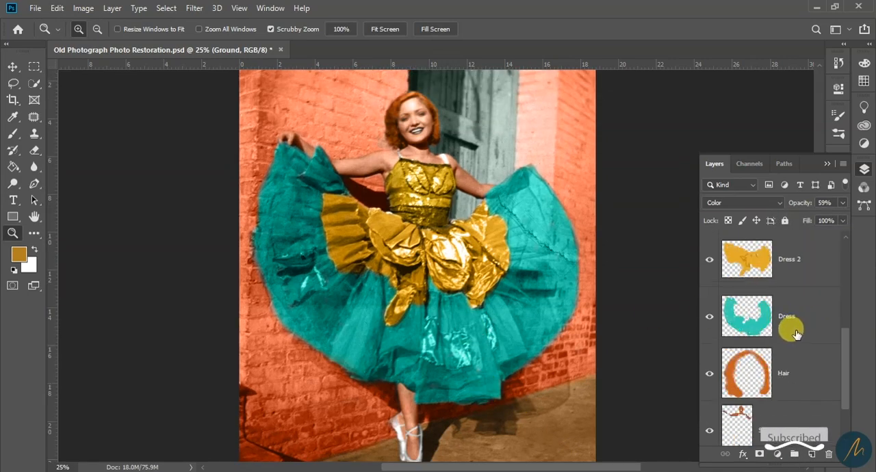
{"action": "scroll", "coordinate": [794, 333], "scroll_direction": "up", "scroll_amount": 3}
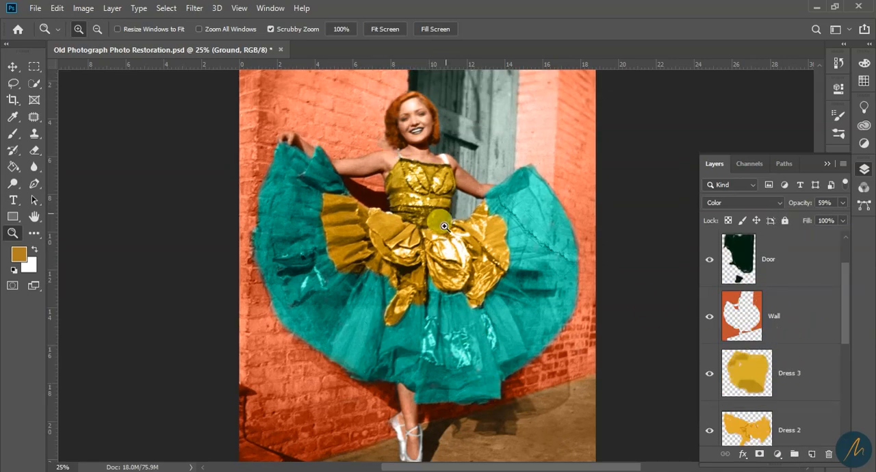
{"action": "left_click", "coordinate": [787, 373]}
{"action": "scroll", "coordinate": [770, 386], "scroll_direction": "down", "scroll_amount": 2}
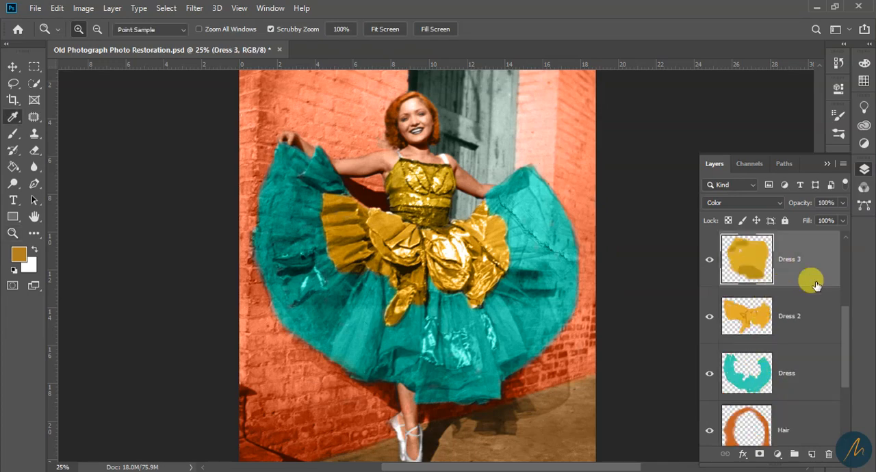
{"action": "key", "text": "ctrl+u"}
{"action": "left_click_drag", "start_coordinate": [663, 129], "coordinate": [714, 131]}
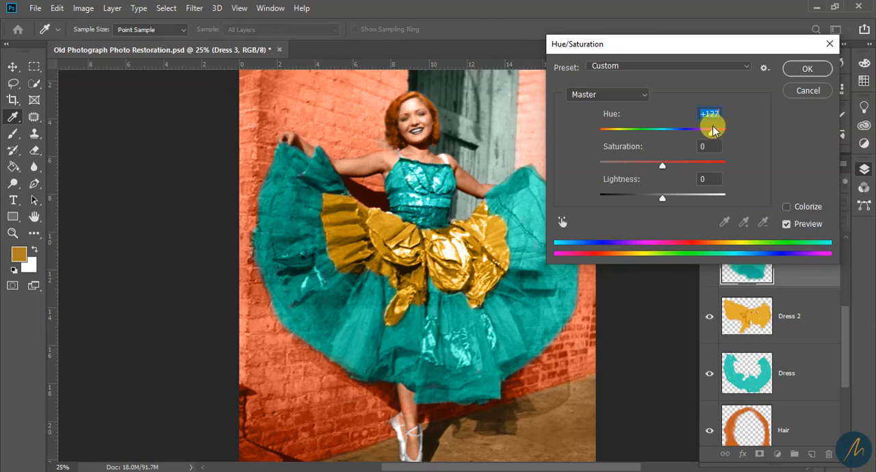
{"action": "left_click", "coordinate": [806, 69]}
{"action": "key", "text": "z"}
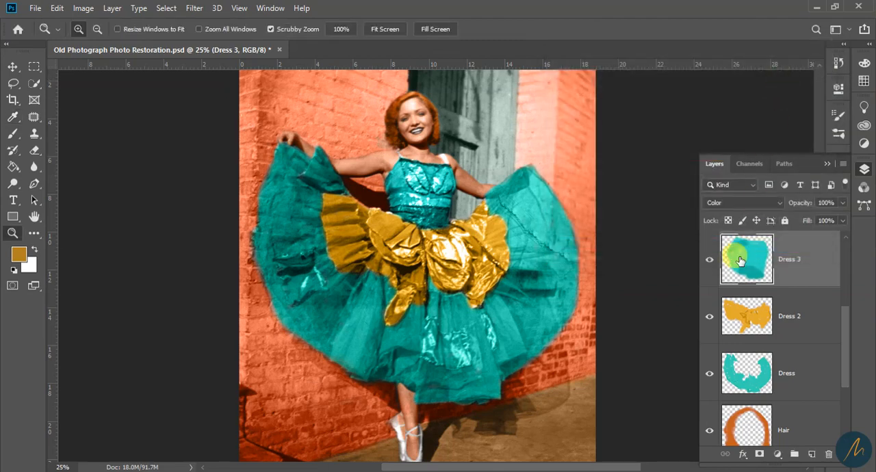
Shift the Dress 2 layer's colour to orange with a Hue/Saturation hue of -12
{"action": "left_click", "coordinate": [760, 336]}
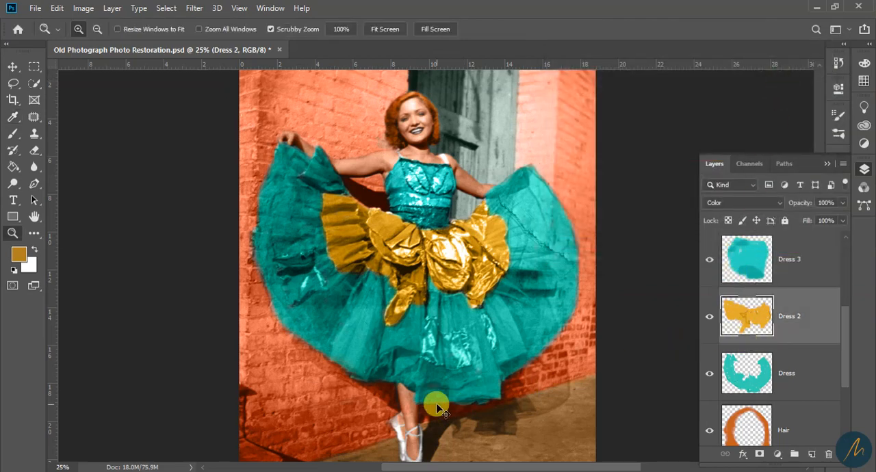
{"action": "key", "text": "ctrl+u"}
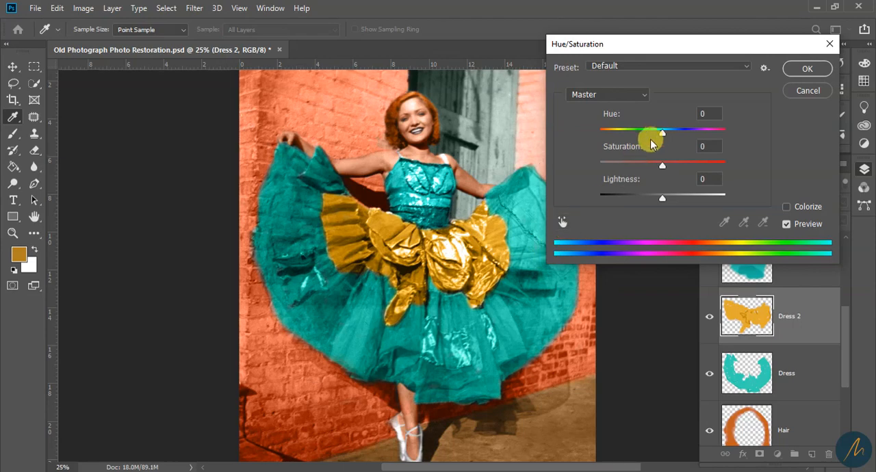
{"action": "left_click_drag", "start_coordinate": [664, 135], "coordinate": [675, 161]}
{"action": "mouse_move", "coordinate": [661, 167]}
{"action": "left_mouse_down"}
{"action": "mouse_move", "coordinate": [559, 170]}
{"action": "mouse_move", "coordinate": [669, 168]}
{"action": "left_mouse_up"}
{"action": "left_click_drag", "start_coordinate": [674, 133], "coordinate": [659, 134]}
{"action": "left_click_drag", "start_coordinate": [668, 165], "coordinate": [671, 167]}
{"action": "mouse_move", "coordinate": [660, 131]}
{"action": "left_mouse_down"}
{"action": "mouse_move", "coordinate": [680, 129]}
{"action": "mouse_move", "coordinate": [622, 137]}
{"action": "mouse_move", "coordinate": [713, 140]}
{"action": "mouse_move", "coordinate": [655, 134]}
{"action": "left_mouse_up"}
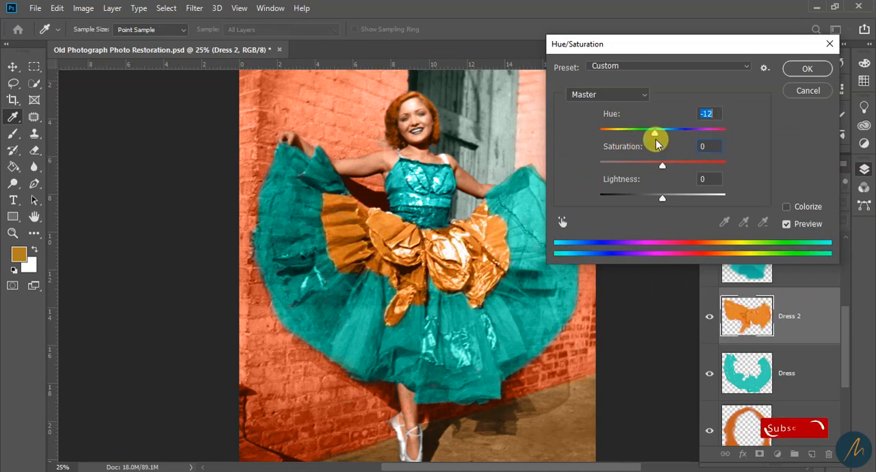
{"action": "left_click", "coordinate": [809, 70]}
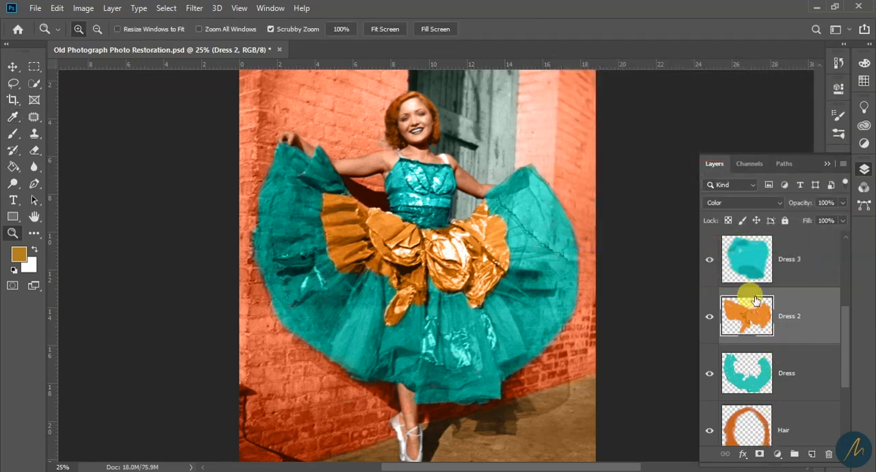
Lower the Wall layer's opacity to 61% to soften the brick colour
{"action": "scroll", "coordinate": [787, 270], "scroll_direction": "up", "scroll_amount": 3}
{"action": "left_click", "coordinate": [819, 257]}
{"action": "scroll", "coordinate": [763, 349], "scroll_direction": "down", "scroll_amount": 3}
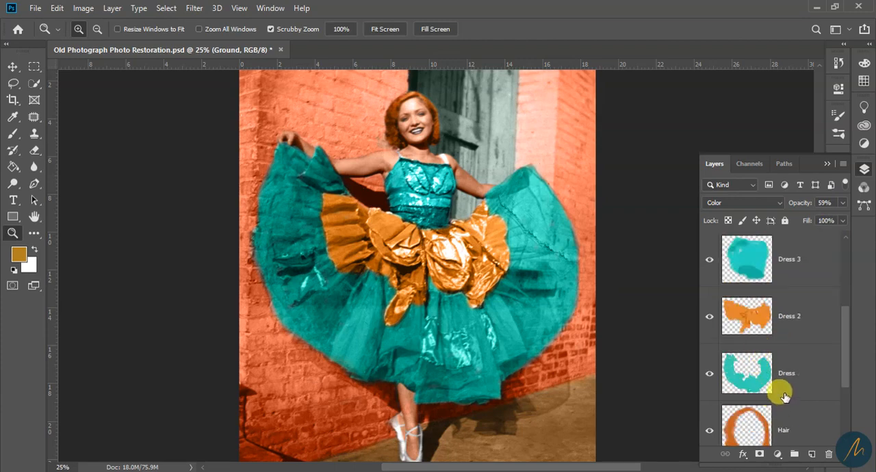
{"action": "scroll", "coordinate": [783, 395], "scroll_direction": "up", "scroll_amount": 3}
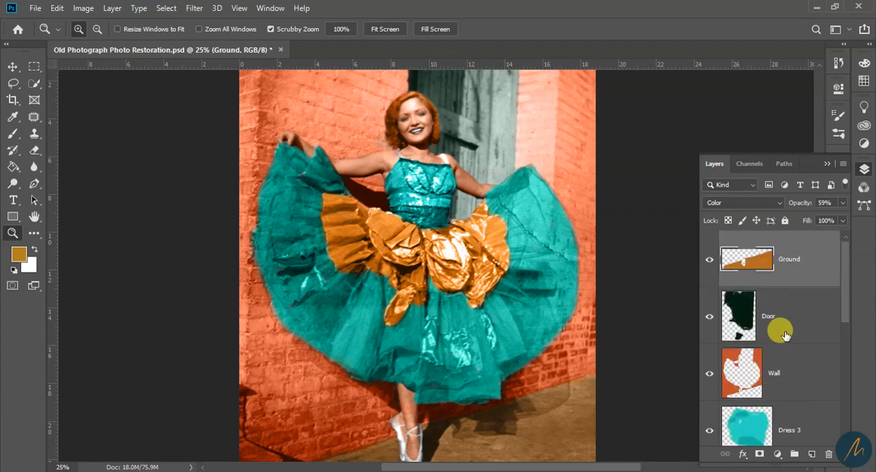
{"action": "left_click", "coordinate": [787, 367]}
{"action": "left_click", "coordinate": [842, 204]}
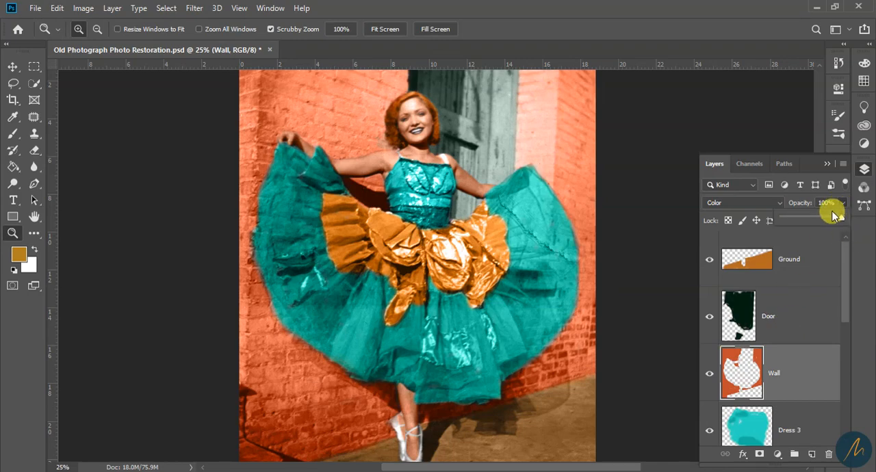
{"action": "left_click_drag", "start_coordinate": [811, 216], "coordinate": [819, 216]}
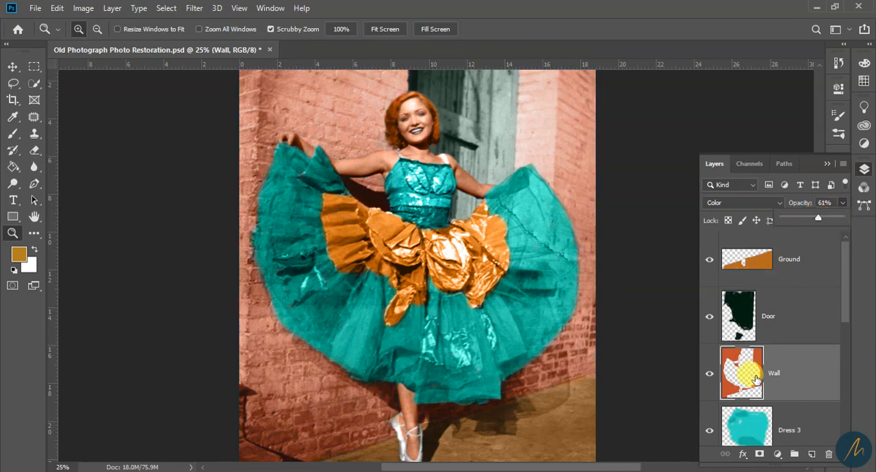
{"action": "left_click", "coordinate": [756, 316]}
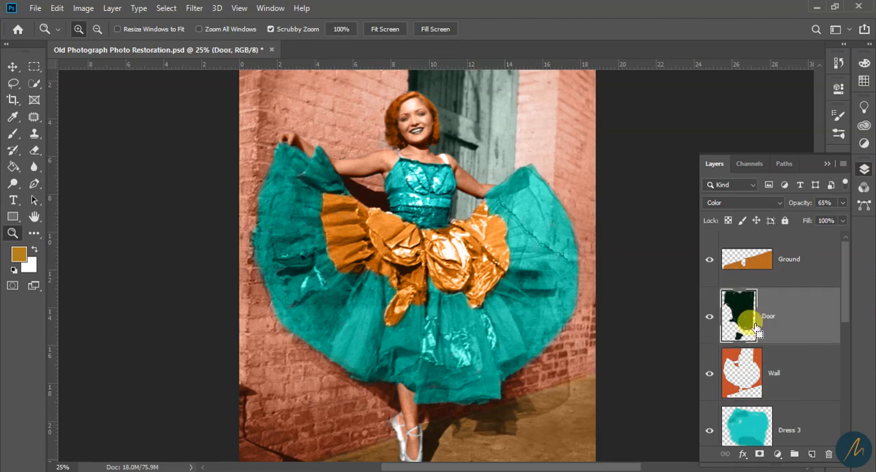
{"action": "key", "text": "ctrl+u"}
{"action": "left_click_drag", "start_coordinate": [663, 132], "coordinate": [691, 168]}
{"action": "mouse_move", "coordinate": [672, 131]}
{"action": "left_mouse_down"}
{"action": "mouse_move", "coordinate": [647, 132]}
{"action": "mouse_move", "coordinate": [671, 134]}
{"action": "left_mouse_up"}
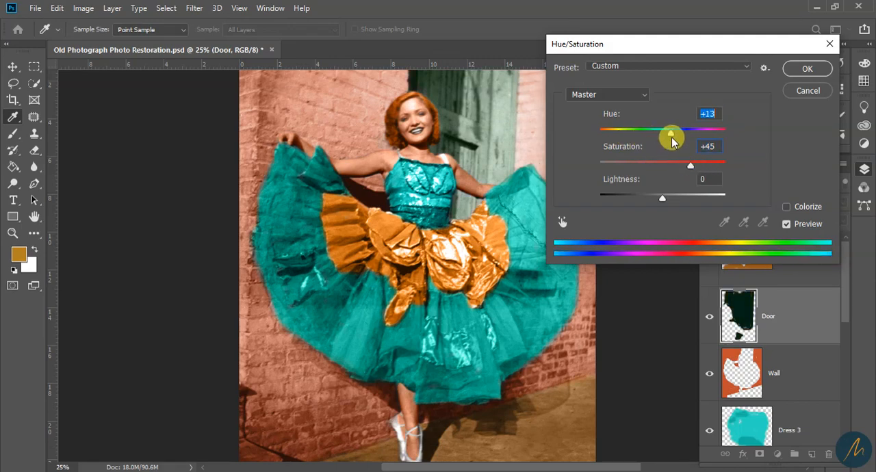
{"action": "left_click", "coordinate": [807, 89]}
Reduce the opacity of the bodice colour layer, Dress 3, to 85%
{"action": "left_click", "coordinate": [471, 275], "text": "alt"}
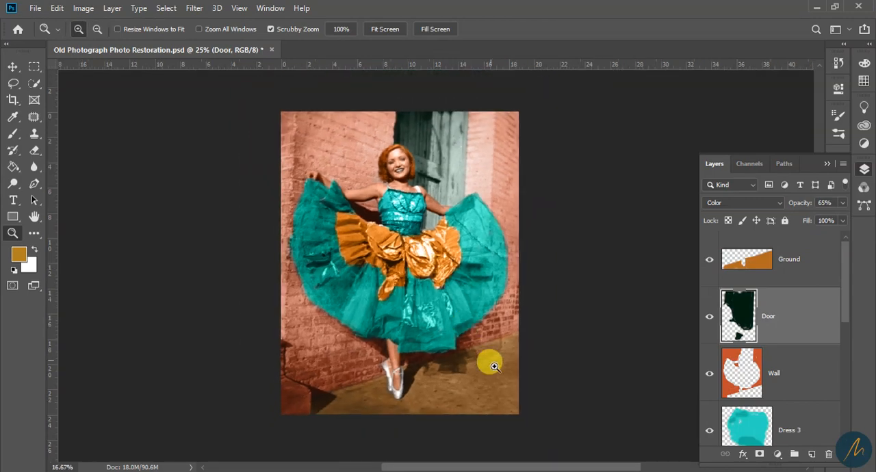
{"action": "left_click", "coordinate": [467, 381]}
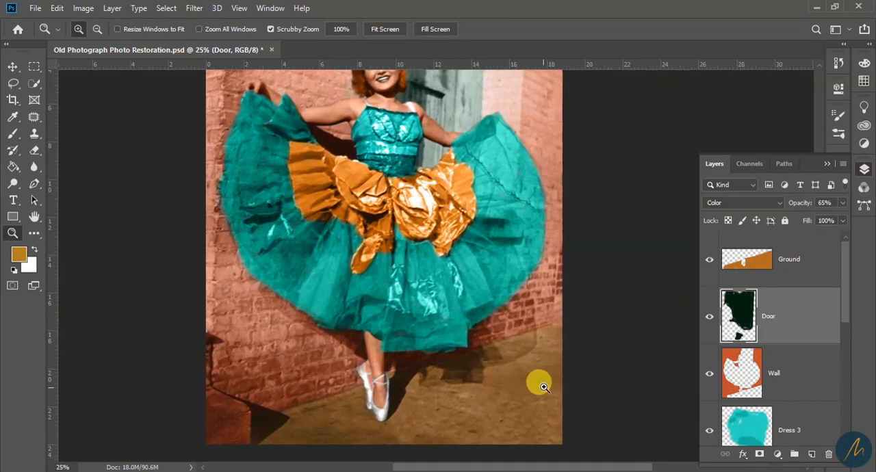
{"action": "left_click", "coordinate": [779, 369]}
{"action": "left_click", "coordinate": [805, 312]}
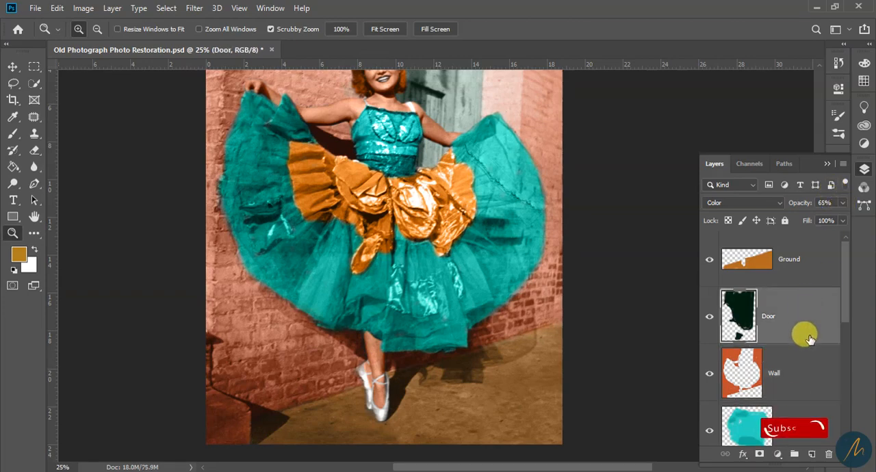
{"action": "scroll", "coordinate": [798, 383], "scroll_direction": "down", "scroll_amount": 1}
{"action": "left_click", "coordinate": [800, 400]}
{"action": "left_click", "coordinate": [842, 202]}
{"action": "scroll", "coordinate": [569, 295], "scroll_direction": "up", "scroll_amount": 2}
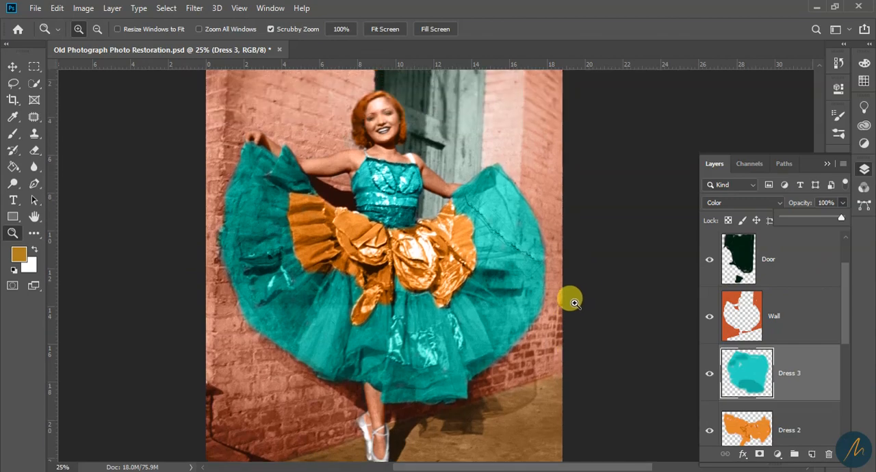
{"action": "left_click_drag", "start_coordinate": [840, 220], "coordinate": [820, 219]}
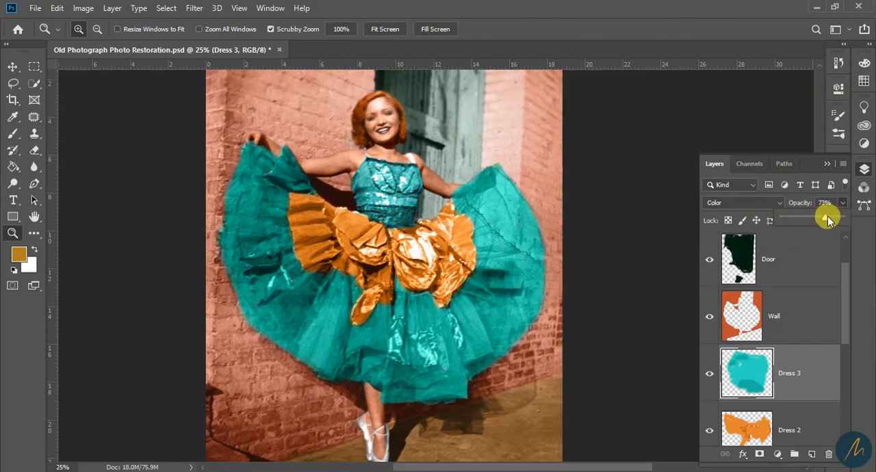
Set the Dress 2 layer's opacity to 88% to tone down the orange ruffles
{"action": "scroll", "coordinate": [787, 312], "scroll_direction": "down", "scroll_amount": 3}
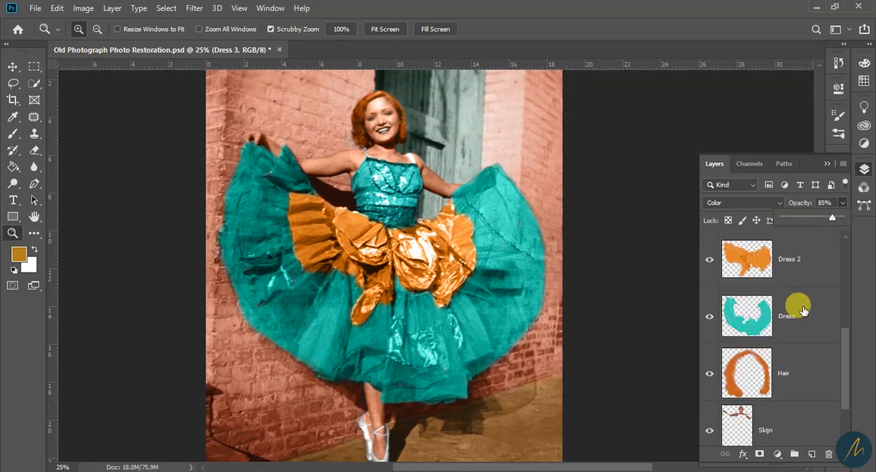
{"action": "scroll", "coordinate": [794, 312], "scroll_direction": "up", "scroll_amount": 2}
{"action": "scroll", "coordinate": [803, 310], "scroll_direction": "down", "scroll_amount": 1}
{"action": "left_click", "coordinate": [803, 310]}
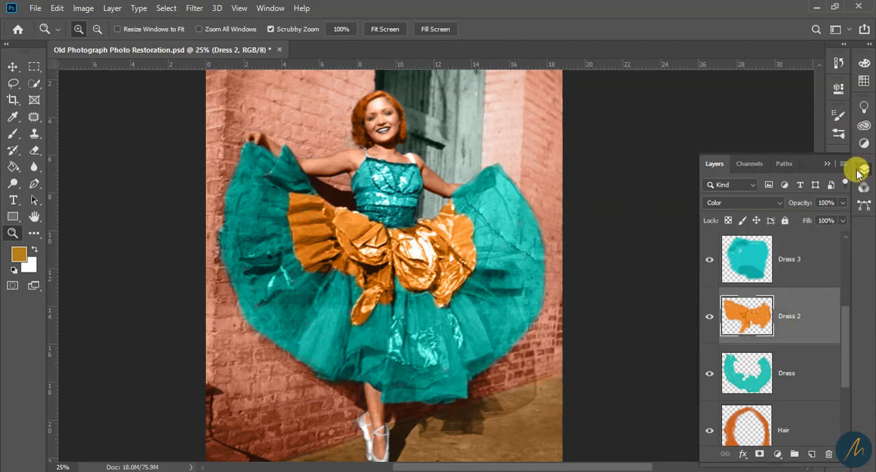
{"action": "left_click", "coordinate": [842, 202]}
{"action": "left_click_drag", "start_coordinate": [840, 220], "coordinate": [821, 219]}
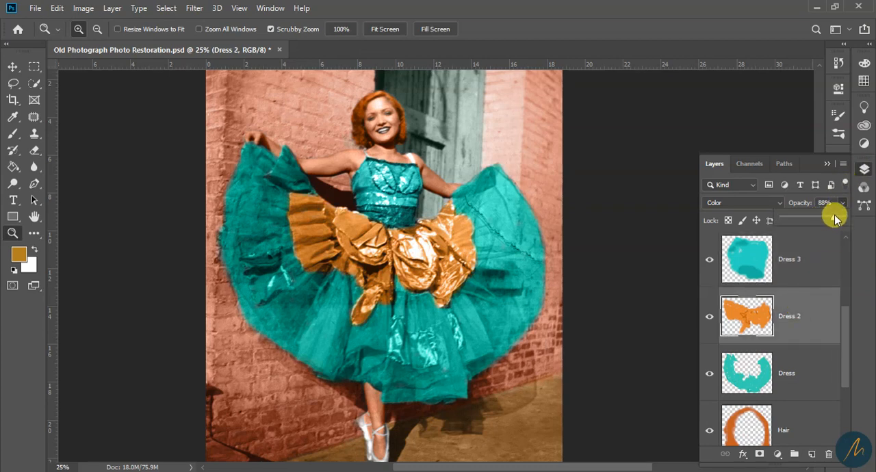
Lower the opacity of the Dress layer that colours the teal skirt to 84%
{"action": "scroll", "coordinate": [829, 347], "scroll_direction": "down", "scroll_amount": 2}
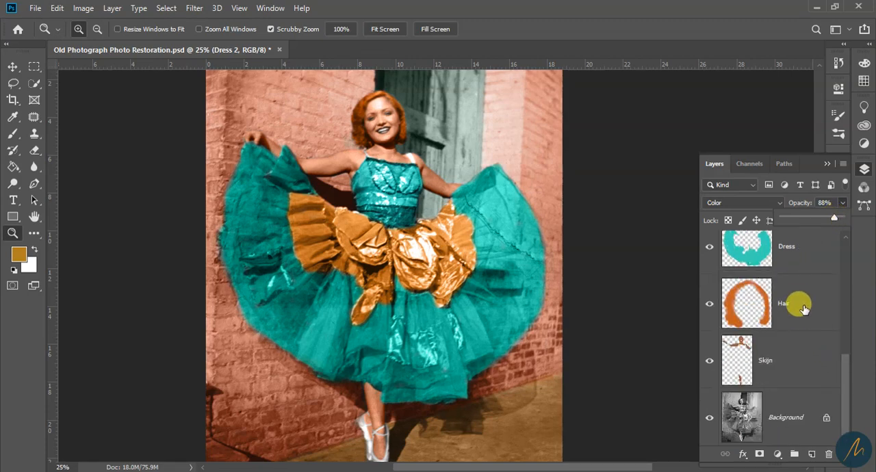
{"action": "scroll", "coordinate": [799, 323], "scroll_direction": "up", "scroll_amount": 1}
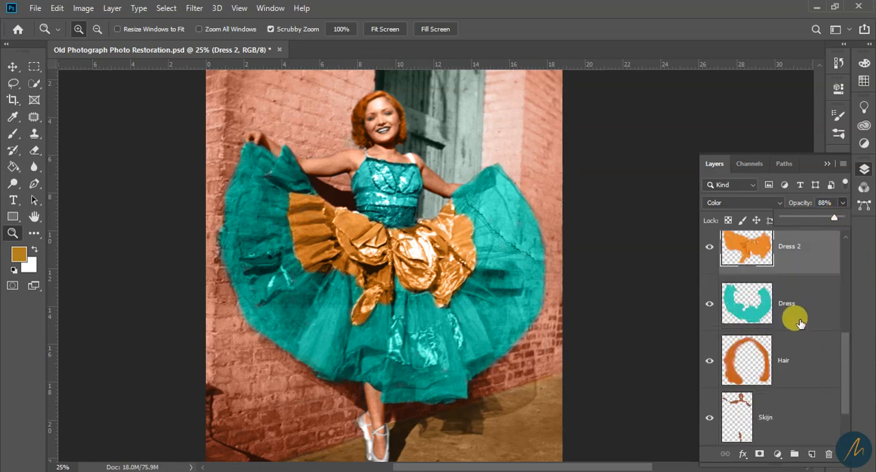
{"action": "left_click", "coordinate": [790, 313]}
{"action": "left_click", "coordinate": [842, 202]}
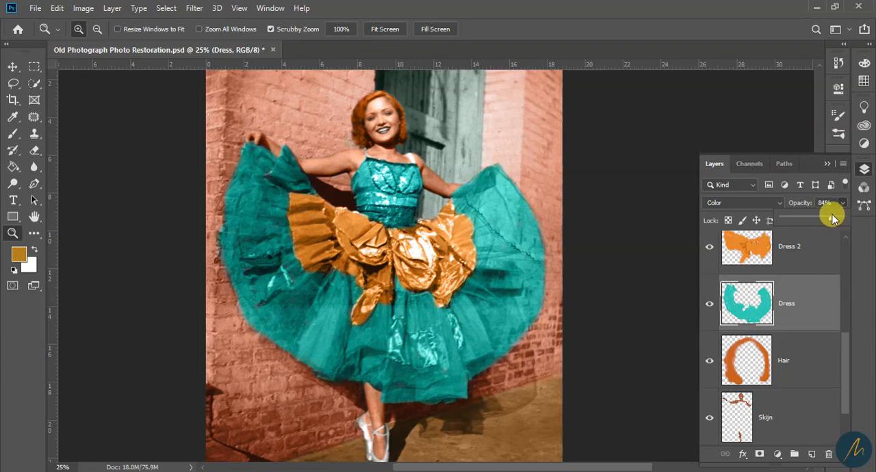
Examine the colorized photograph as a whole and up close, checking the dress, skin, wall, door and pavement colours
{"action": "left_click", "coordinate": [408, 236], "text": "alt"}
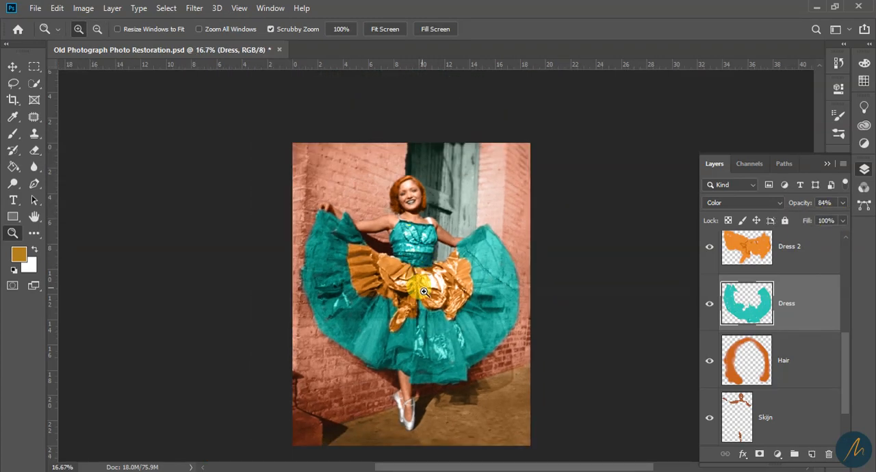
{"action": "left_click", "coordinate": [426, 299]}
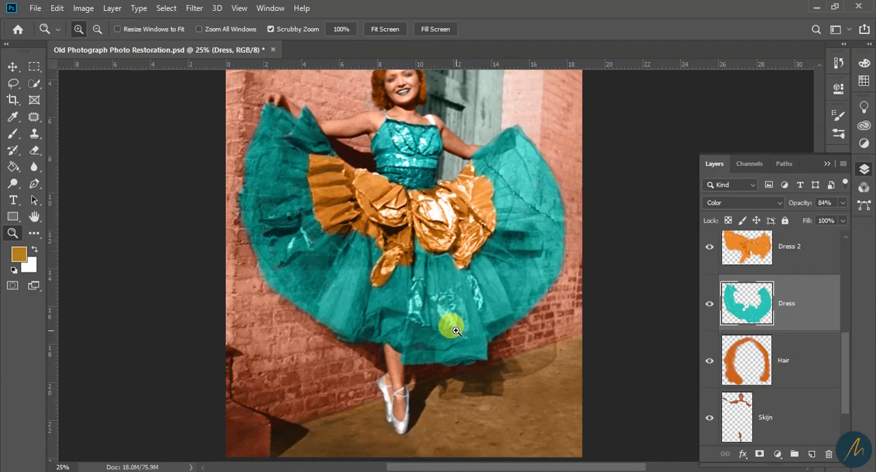
{"action": "left_click", "coordinate": [411, 265], "text": "alt"}
{"action": "left_click", "coordinate": [418, 199]}
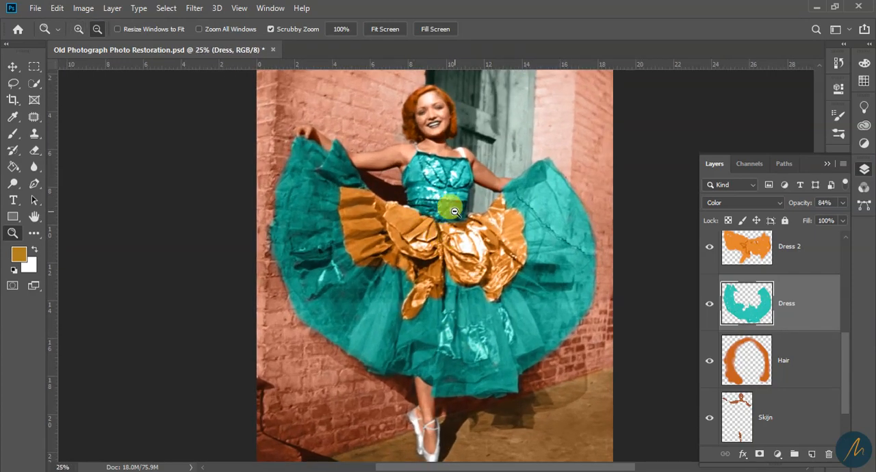
{"action": "left_click", "coordinate": [447, 232], "text": "alt"}
{"action": "left_click", "coordinate": [428, 231]}
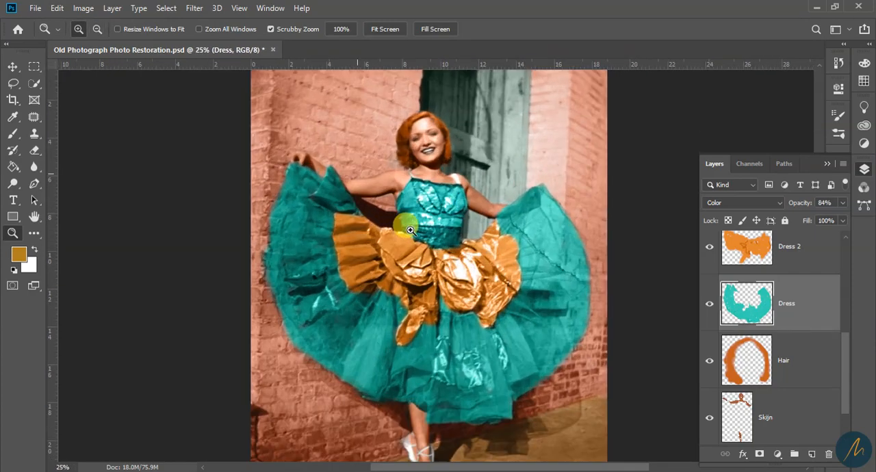
{"action": "left_click", "coordinate": [446, 230], "text": "alt"}
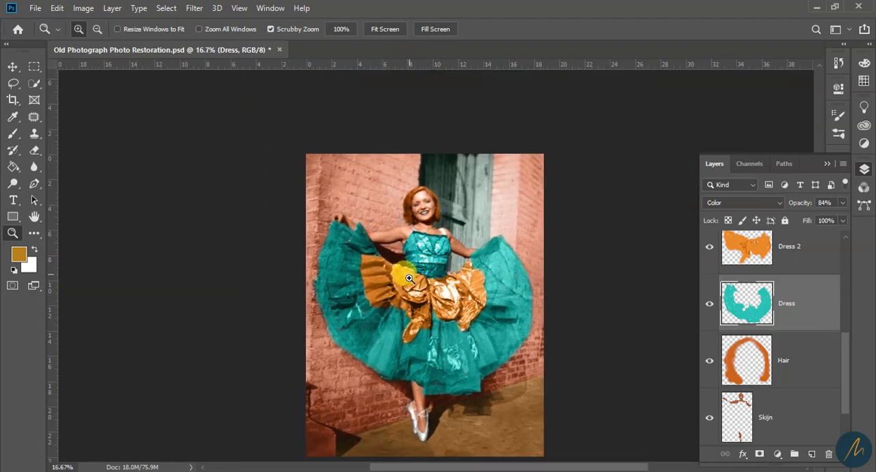
{"action": "scroll", "coordinate": [449, 303], "scroll_direction": "down", "scroll_amount": 1}
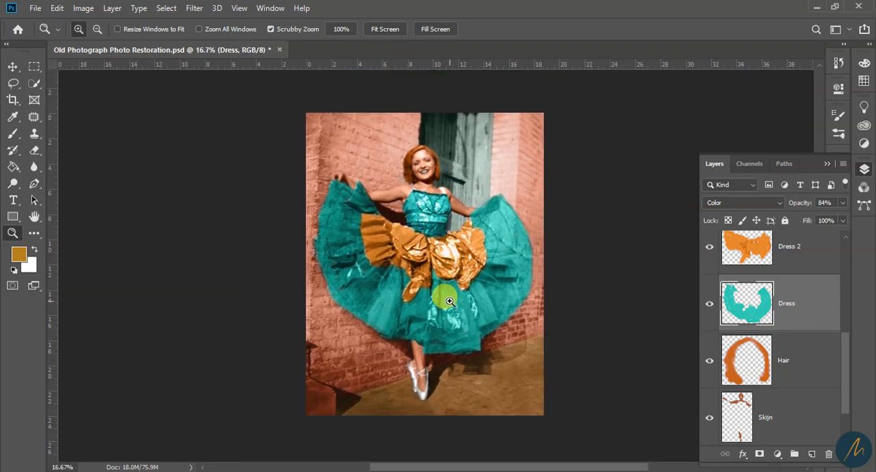
{"action": "scroll", "coordinate": [449, 302], "scroll_direction": "up", "scroll_amount": 1}
{"action": "scroll", "coordinate": [447, 297], "scroll_direction": "down", "scroll_amount": 1}
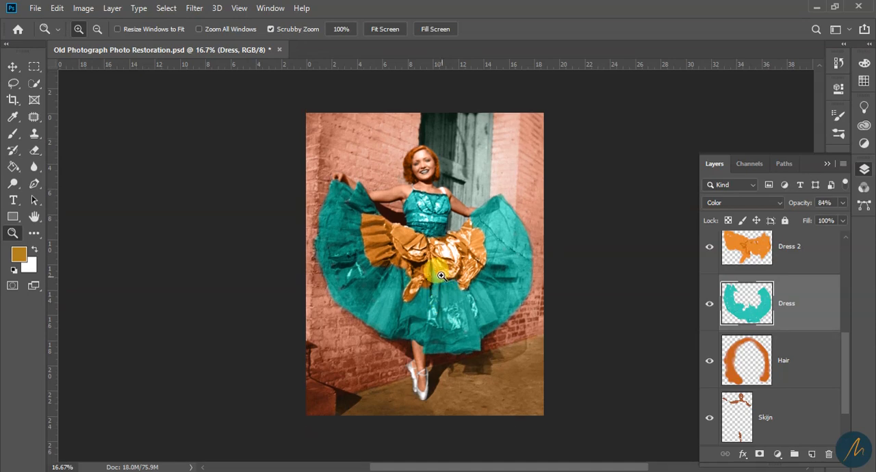
{"action": "left_click", "coordinate": [438, 284]}
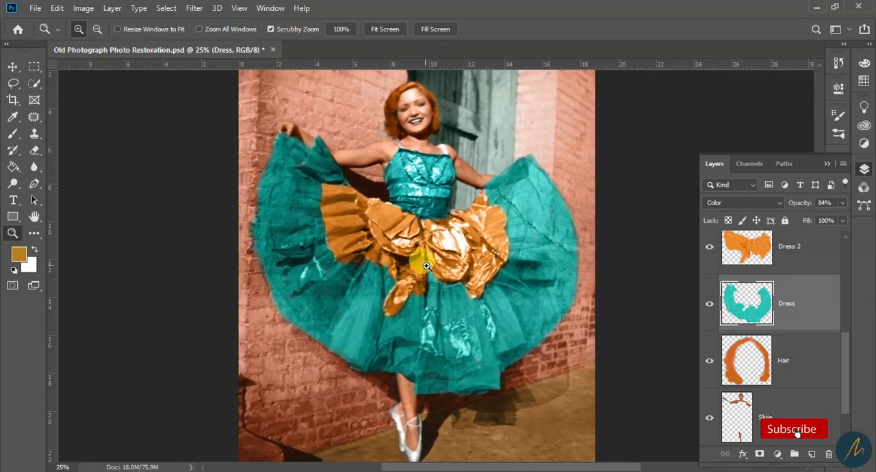
{"action": "scroll", "coordinate": [423, 266], "scroll_direction": "up", "scroll_amount": 1}
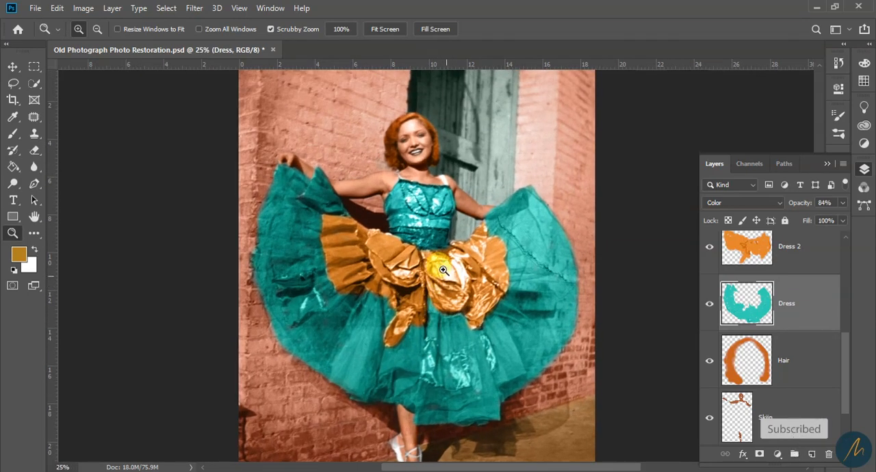
{"action": "scroll", "coordinate": [423, 271], "scroll_direction": "down", "scroll_amount": 1}
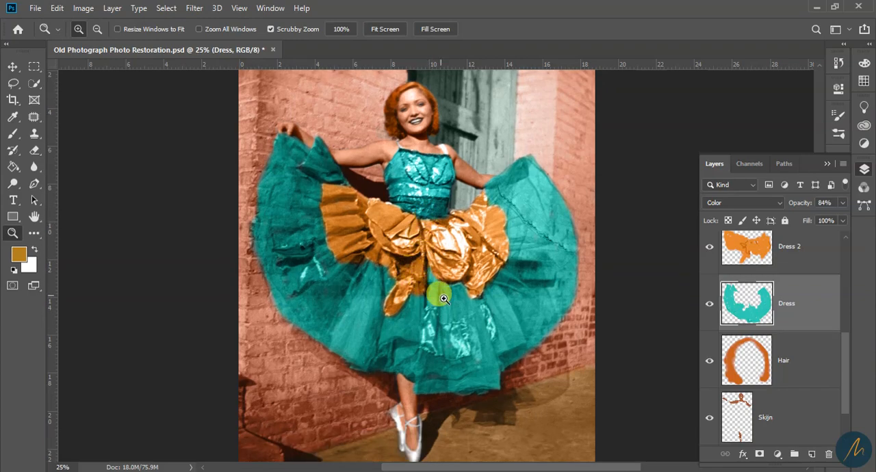
{"action": "left_click", "coordinate": [435, 303]}
{"action": "left_click", "coordinate": [434, 312], "text": "alt"}
{"action": "left_click", "coordinate": [434, 312], "text": "alt"}
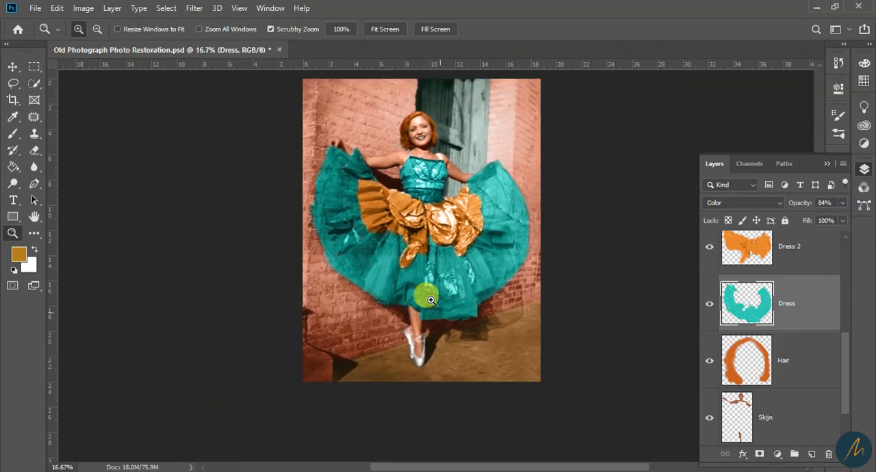
{"action": "left_click", "coordinate": [410, 265]}
{"action": "left_click_drag", "start_coordinate": [473, 180], "coordinate": [450, 271]}
{"action": "left_click", "coordinate": [419, 239], "text": "alt"}
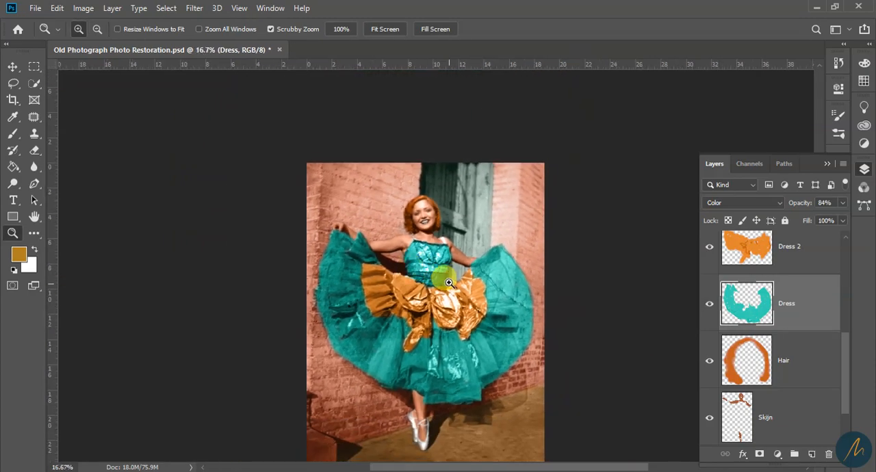
{"action": "scroll", "coordinate": [438, 277], "scroll_direction": "down", "scroll_amount": 2}
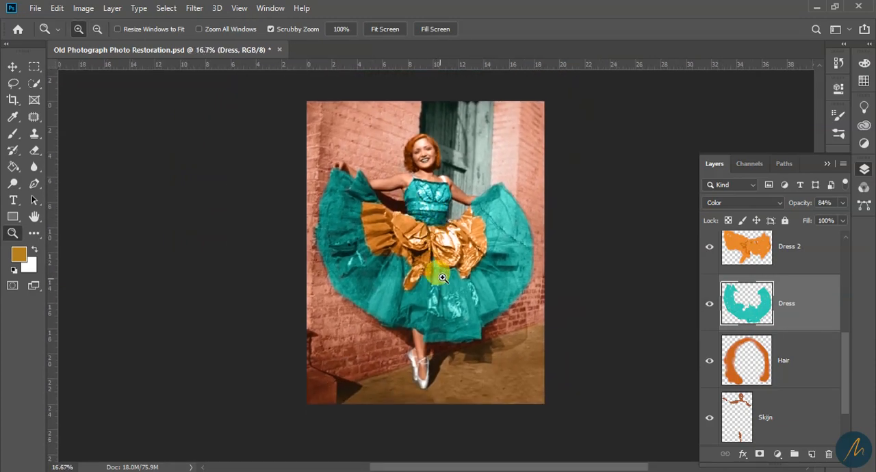
{"action": "left_click", "coordinate": [444, 236]}
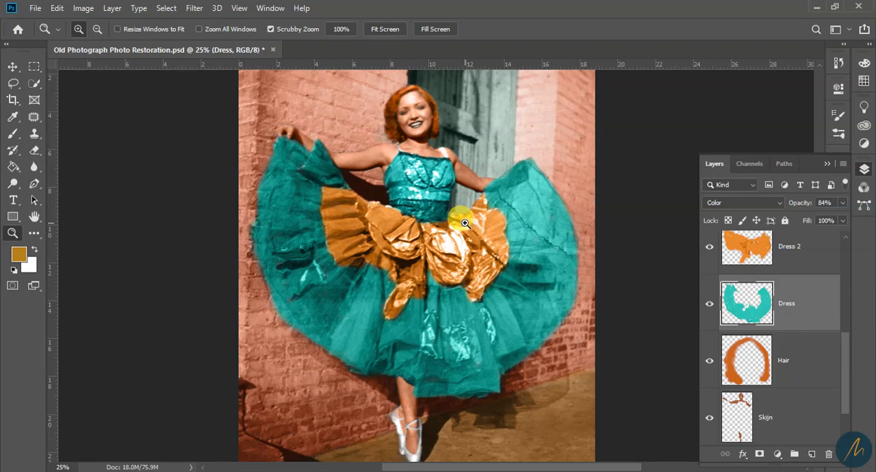
Lower the opacity of the Wall layer that colours the brickwork to 68% and check the result against the dress and ground
{"action": "left_click", "coordinate": [422, 211], "text": "alt"}
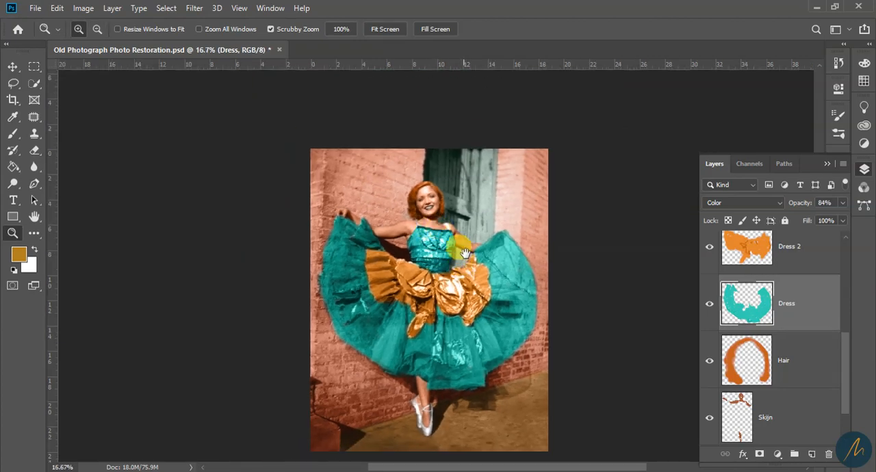
{"action": "left_click", "coordinate": [461, 255]}
{"action": "left_click", "coordinate": [444, 261], "text": "alt"}
{"action": "left_click", "coordinate": [477, 278]}
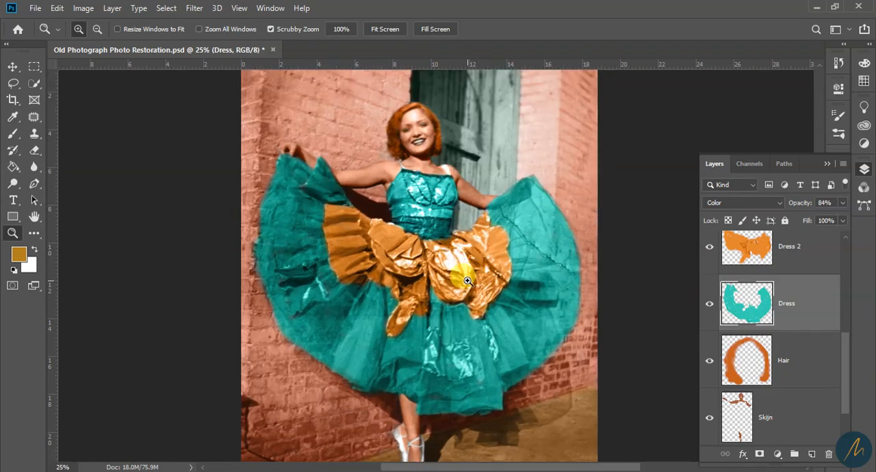
{"action": "scroll", "coordinate": [771, 355], "scroll_direction": "down", "scroll_amount": 1}
{"action": "scroll", "coordinate": [780, 346], "scroll_direction": "up", "scroll_amount": 5}
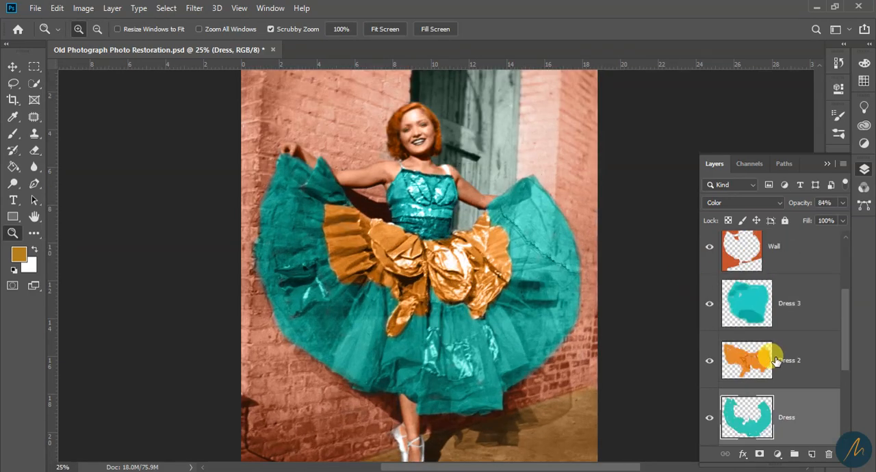
{"action": "left_click", "coordinate": [784, 344]}
{"action": "left_click_drag", "start_coordinate": [843, 203], "coordinate": [832, 218]}
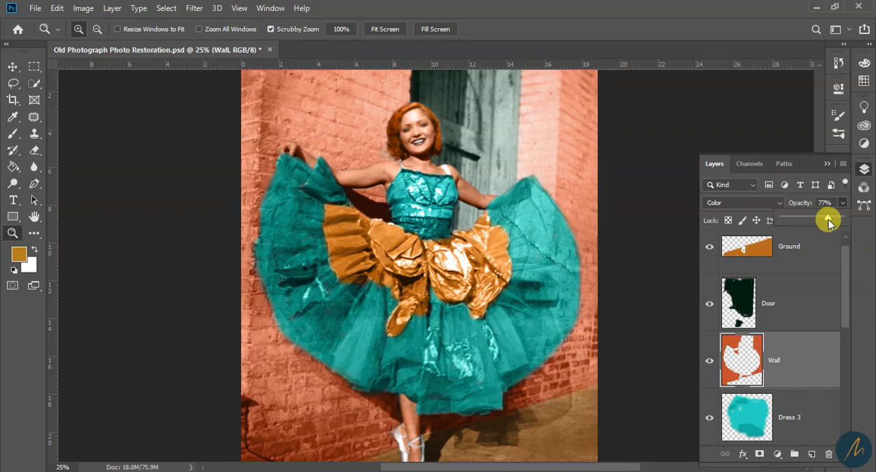
{"action": "left_click_drag", "start_coordinate": [827, 221], "coordinate": [822, 220]}
{"action": "scroll", "coordinate": [430, 301], "scroll_direction": "down", "scroll_amount": 2}
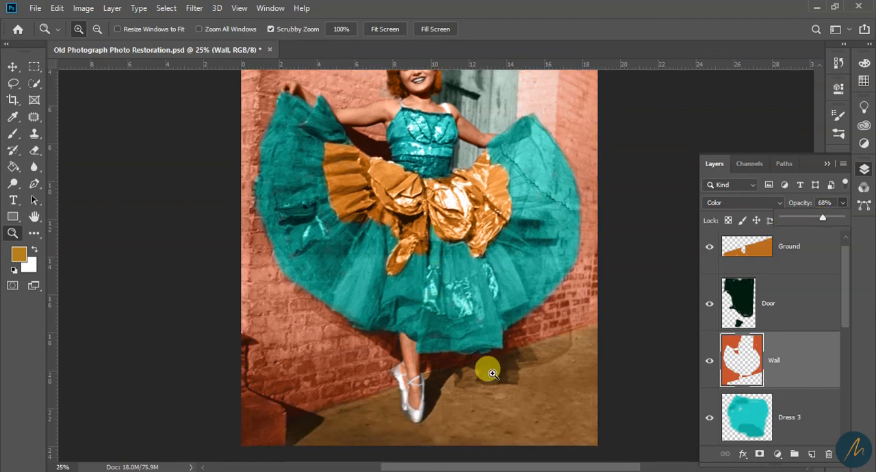
{"action": "scroll", "coordinate": [514, 398], "scroll_direction": "up", "scroll_amount": 1}
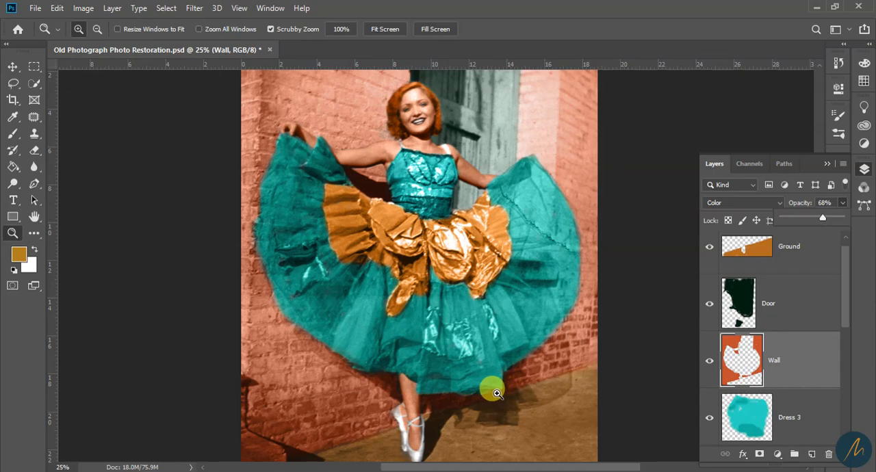
{"action": "scroll", "coordinate": [492, 390], "scroll_direction": "down", "scroll_amount": 2}
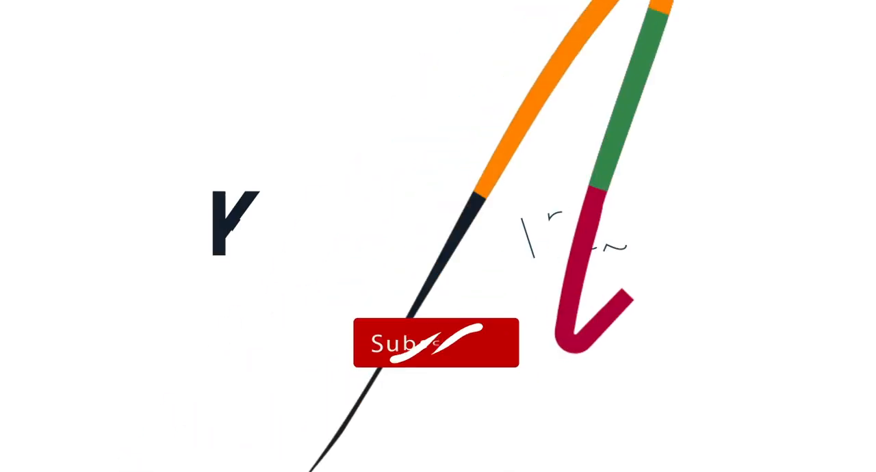